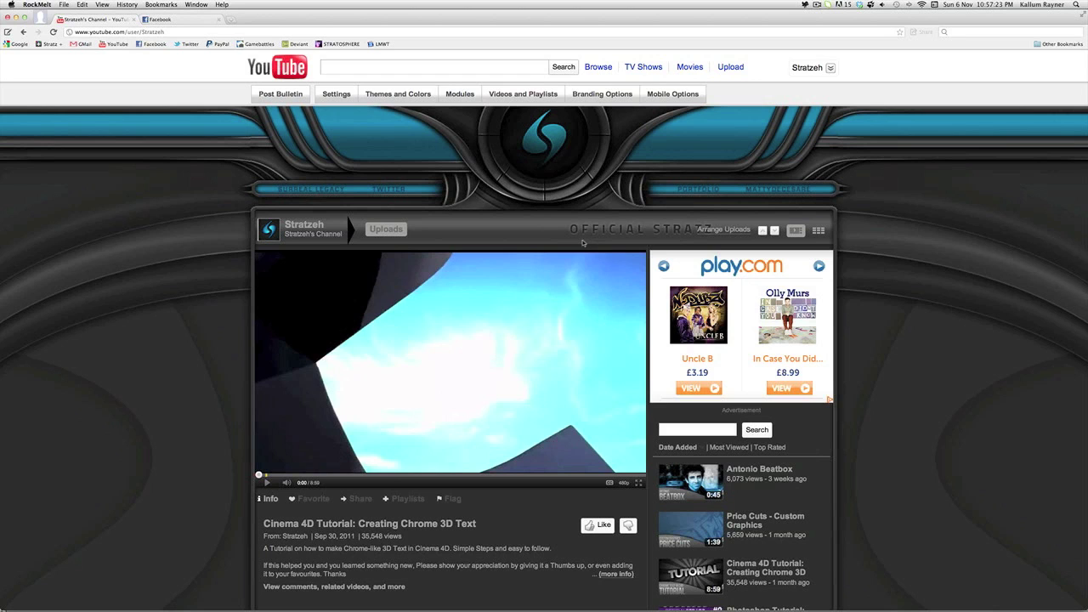
Switch to Photoshop and place one vertical and one horizontal guide crossing at the canvas centre
{"action": "mouse_move", "coordinate": [429, 604]}
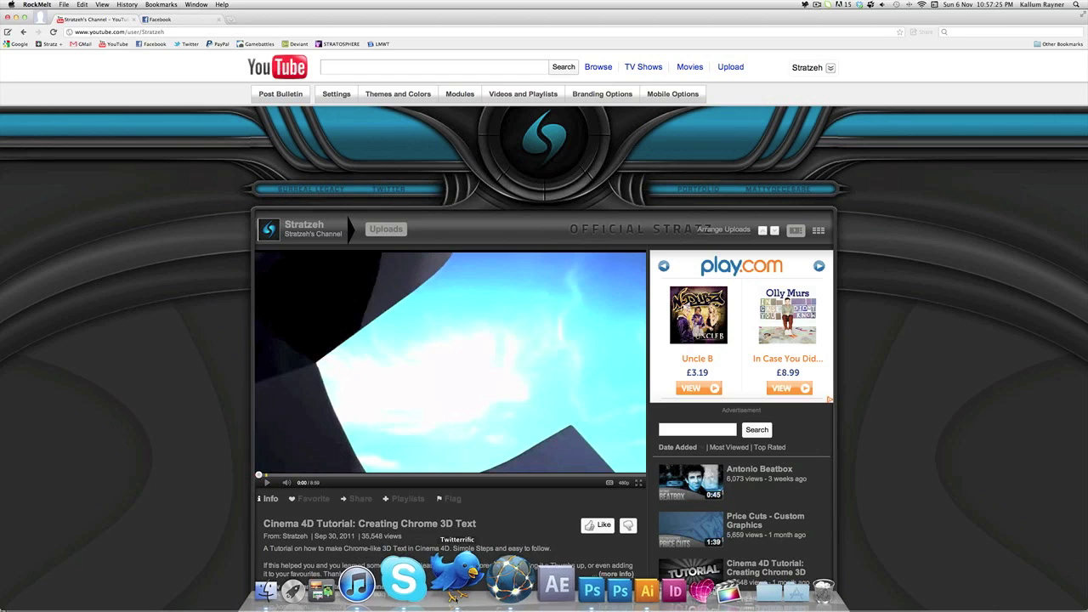
{"action": "left_click", "coordinate": [535, 580]}
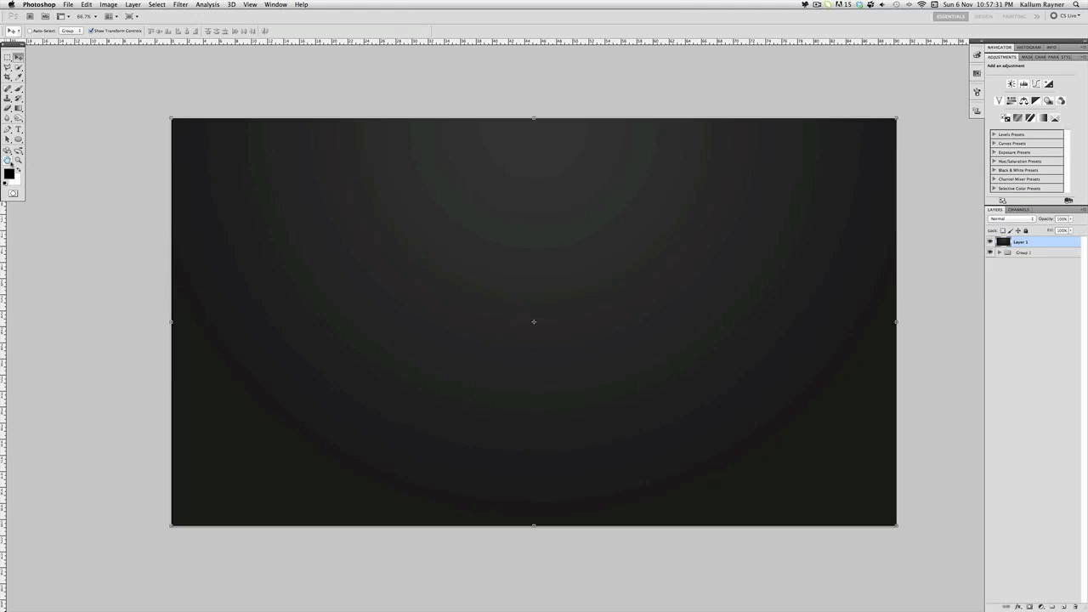
{"action": "left_click_drag", "start_coordinate": [1, 264], "coordinate": [533, 133]}
{"action": "left_click_drag", "start_coordinate": [574, 44], "coordinate": [587, 321]}
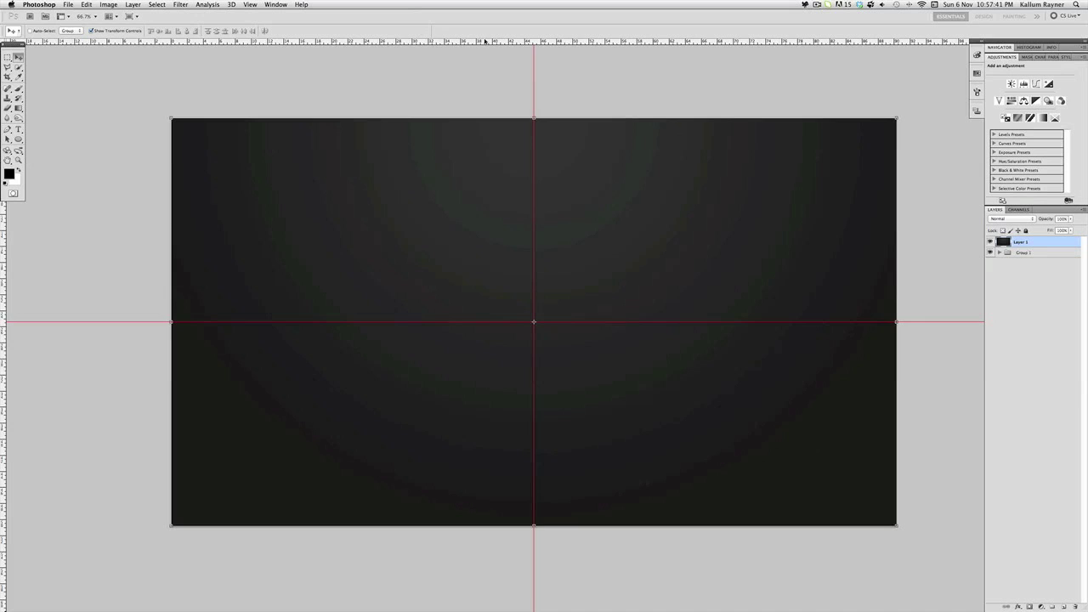
Quit the Twitterrific application running in the background
{"action": "left_click", "coordinate": [275, 5]}
{"action": "left_click", "coordinate": [275, 5]}
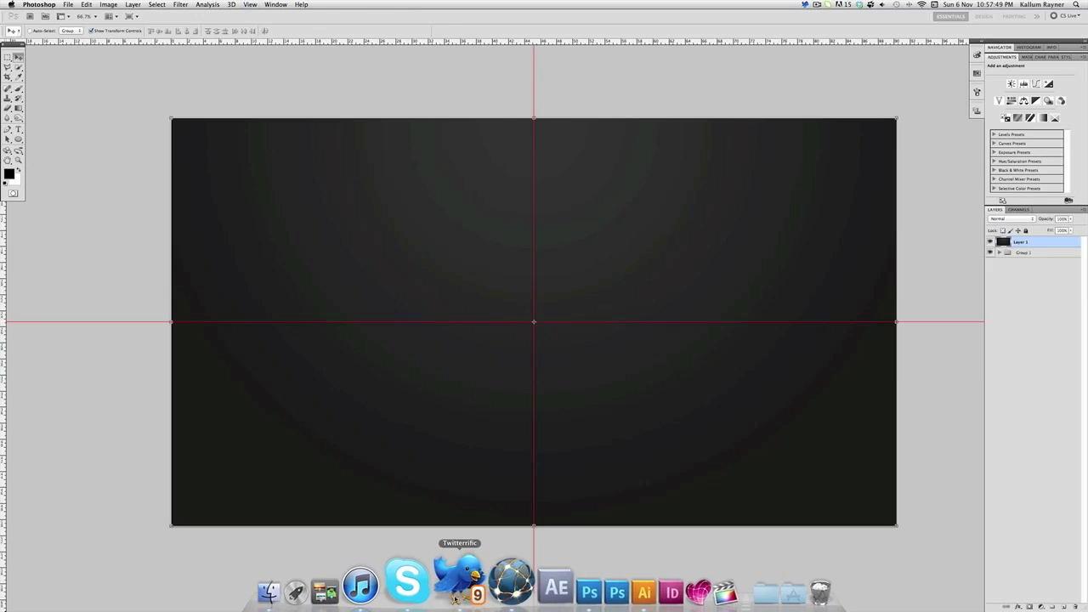
{"action": "right_click", "coordinate": [459, 585]}
{"action": "left_click", "coordinate": [450, 516]}
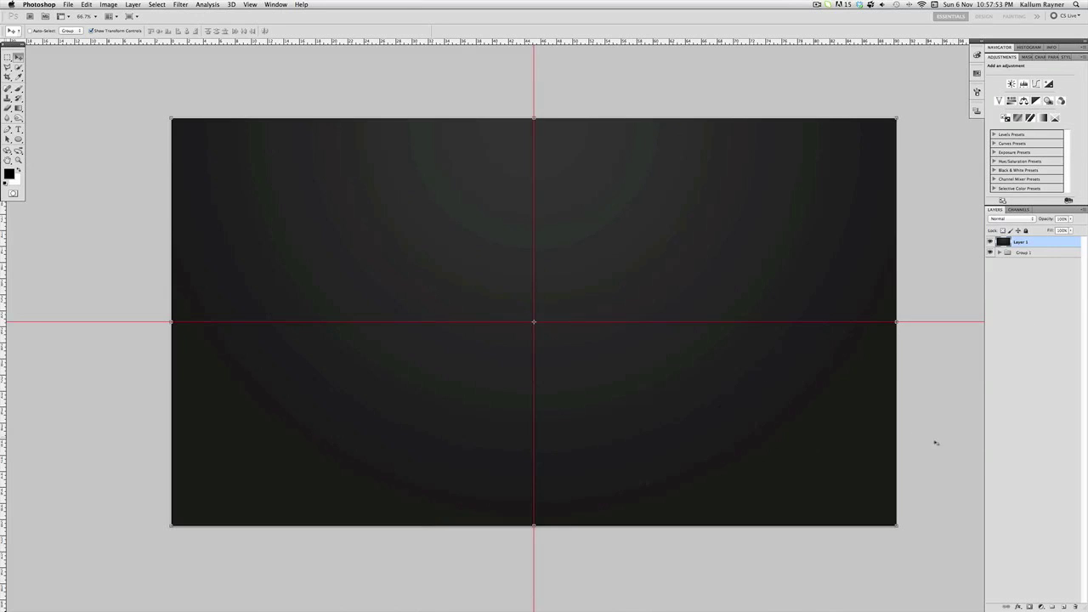
Draw a white circle centred on the guides' intersection with the Ellipse tool and rasterize its layer
{"action": "left_click", "coordinate": [1063, 606]}
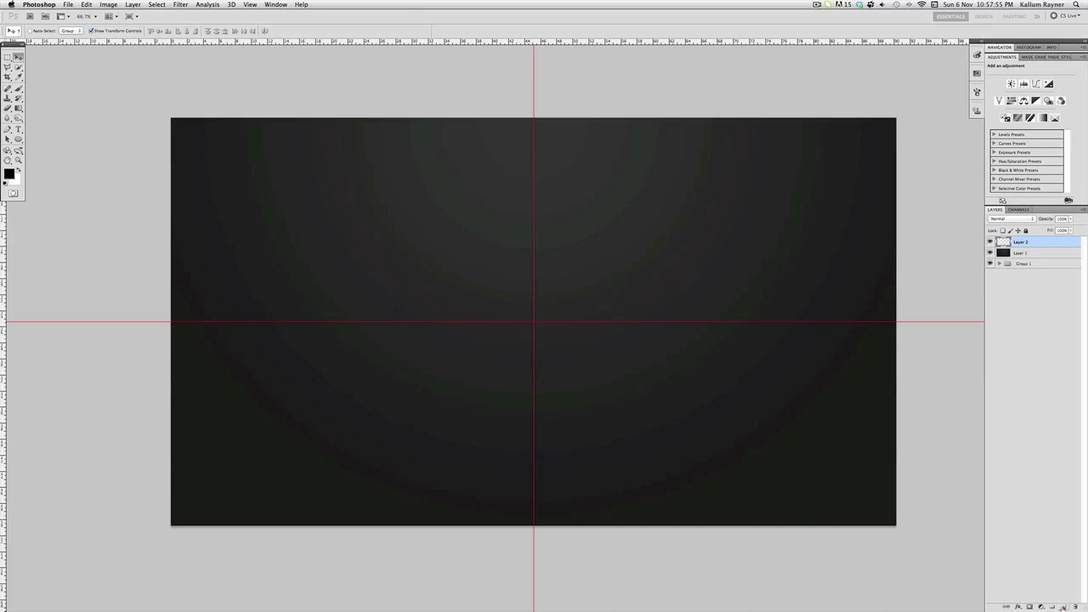
{"action": "left_click", "coordinate": [18, 140]}
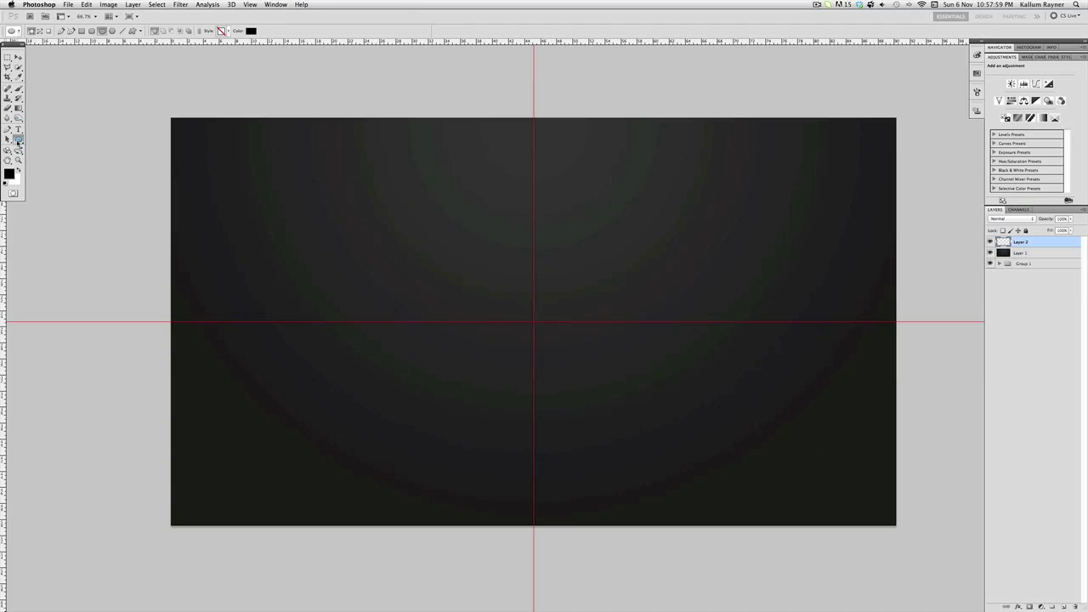
{"action": "left_click", "coordinate": [18, 142]}
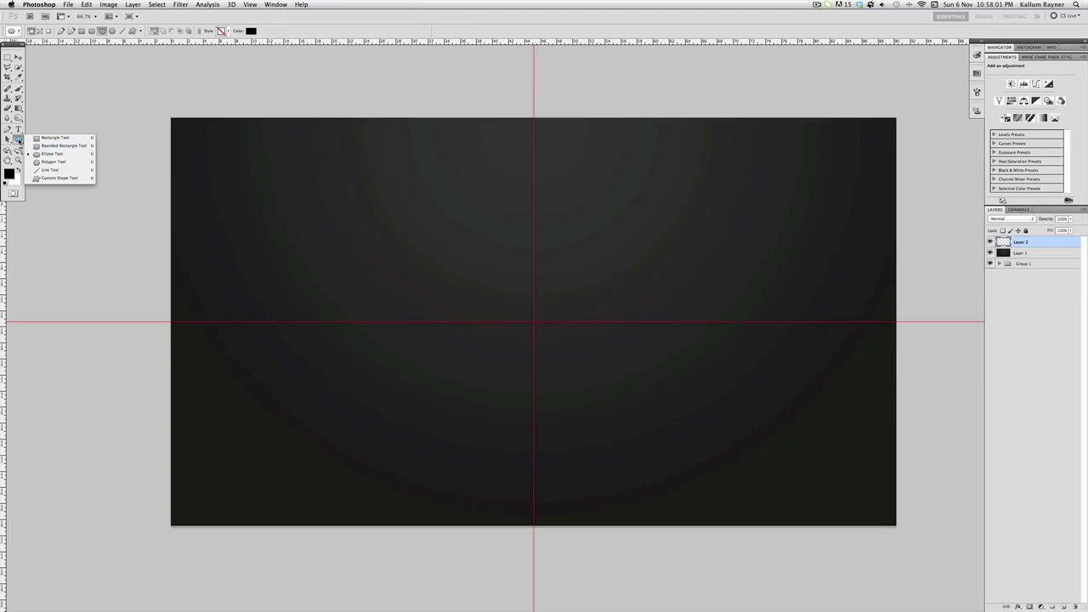
{"action": "left_click", "coordinate": [18, 141]}
{"action": "left_click", "coordinate": [18, 170]}
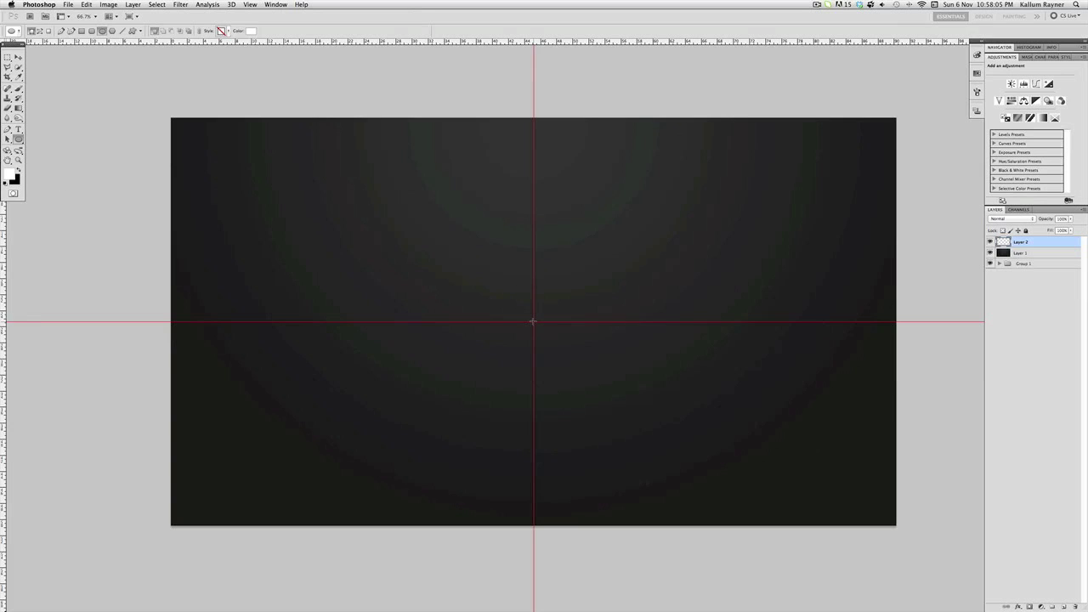
{"action": "left_click_drag", "start_coordinate": [530, 319], "coordinate": [438, 215]}
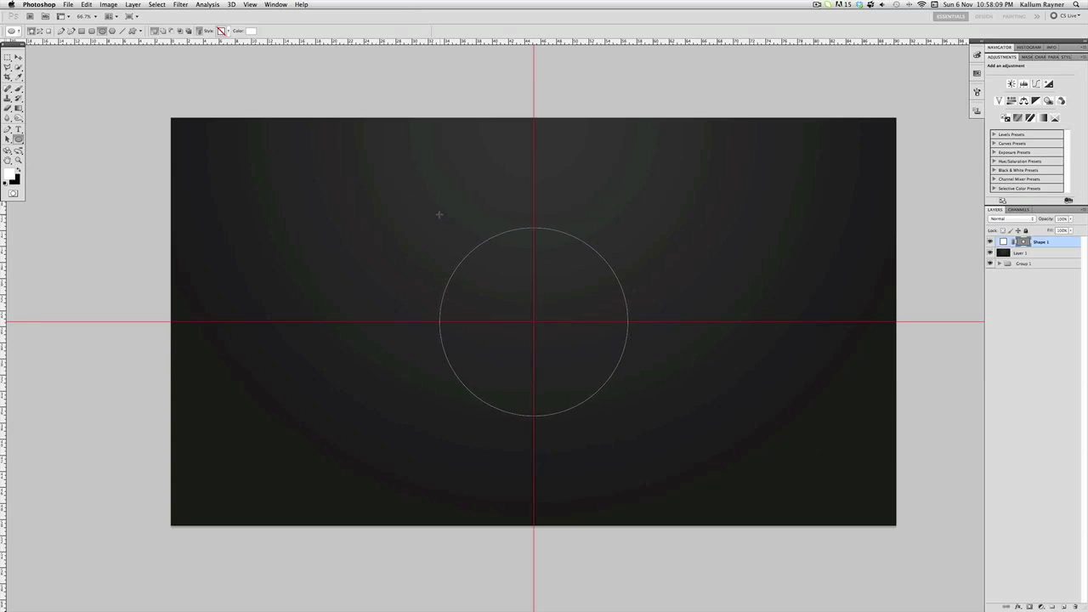
{"action": "right_click", "coordinate": [1052, 243]}
{"action": "left_click", "coordinate": [1028, 314]}
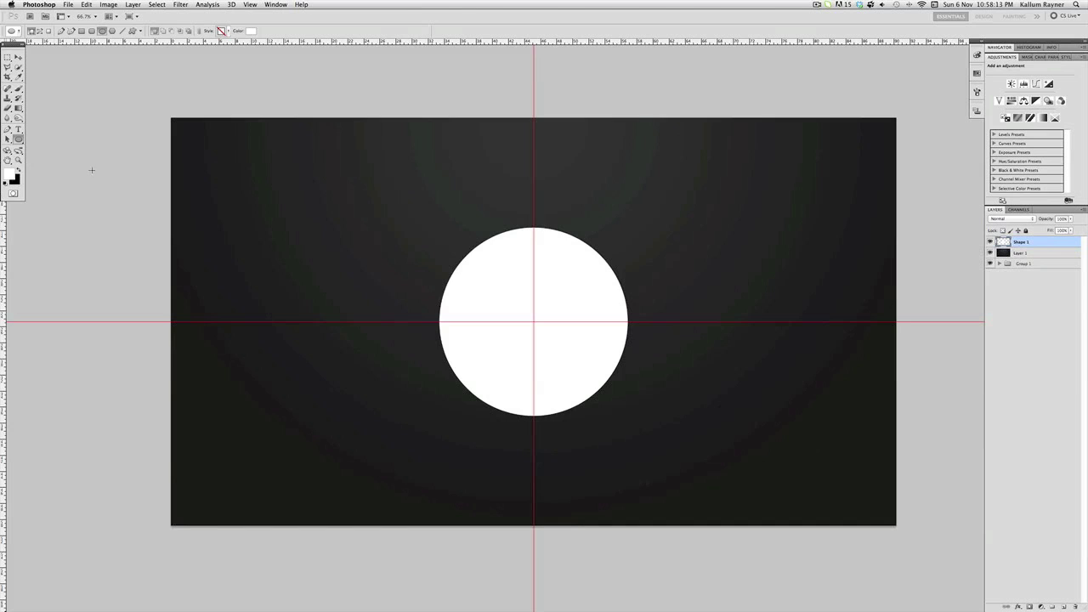
Duplicate the white circle's layer and invert the copy to black
{"action": "key", "text": "v"}
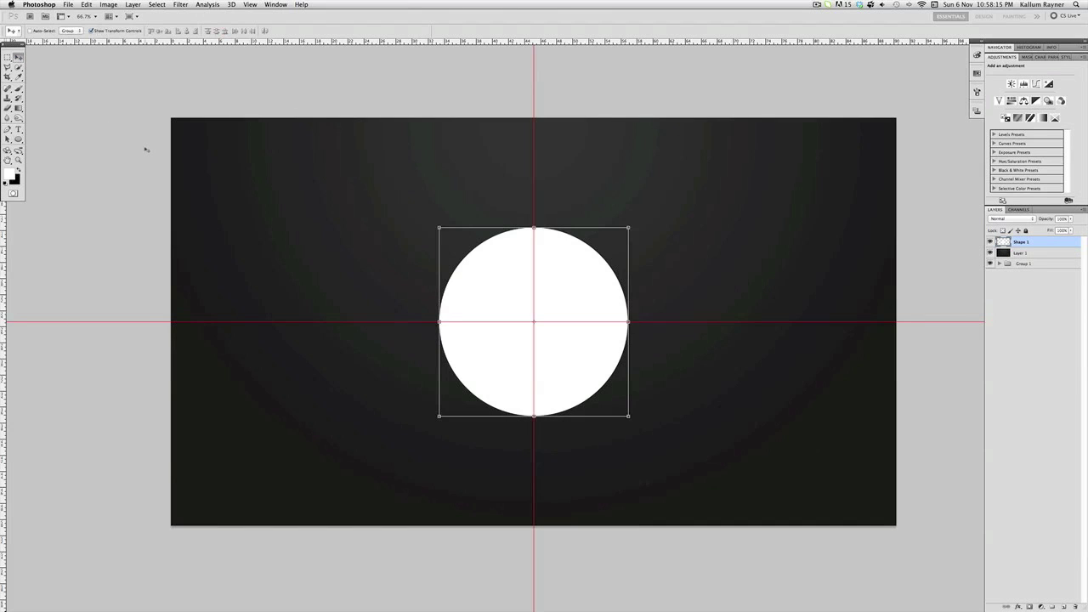
{"action": "key", "text": "super+j"}
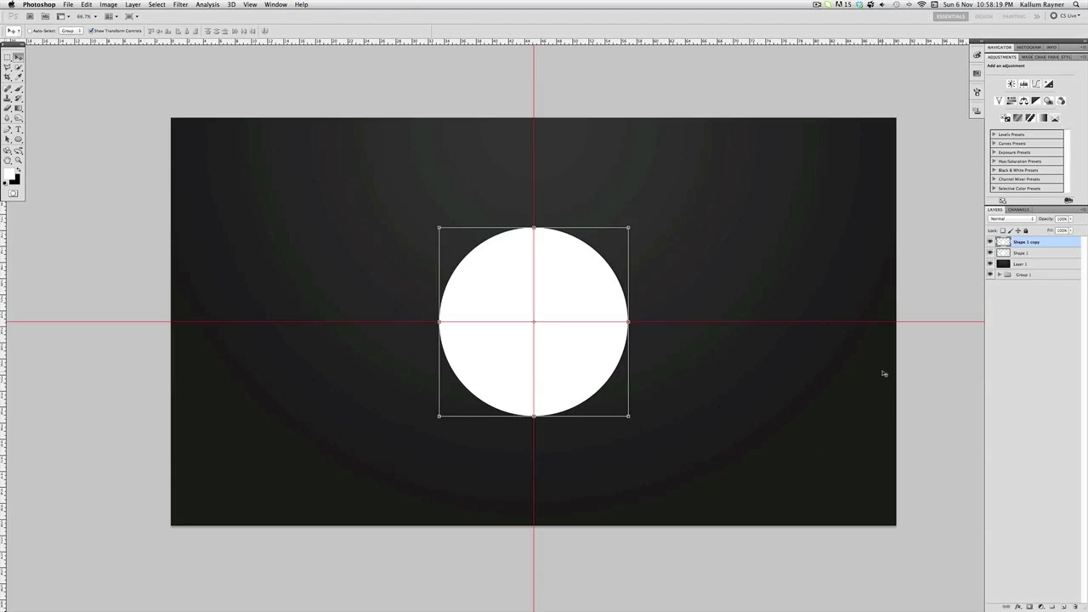
{"action": "key", "text": "super+i"}
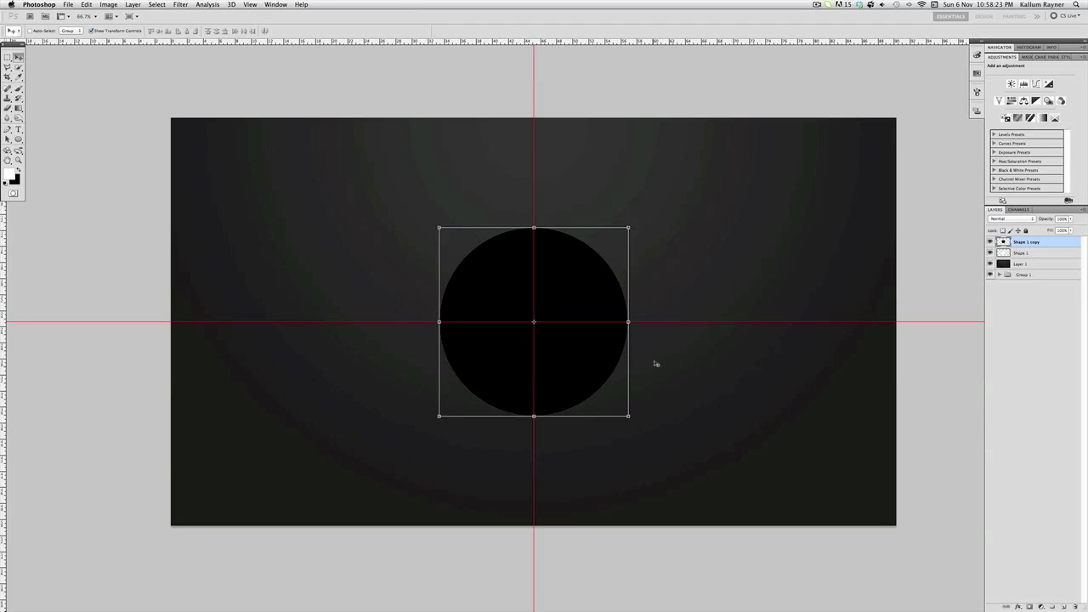
Scale the black circle proportionally about its centre to about 92%
{"action": "left_click", "coordinate": [1052, 289]}
{"action": "left_click", "coordinate": [1036, 242]}
{"action": "left_click_drag", "start_coordinate": [628, 416], "coordinate": [641, 389]}
{"action": "key", "text": "alt"}
{"action": "key", "text": "shift"}
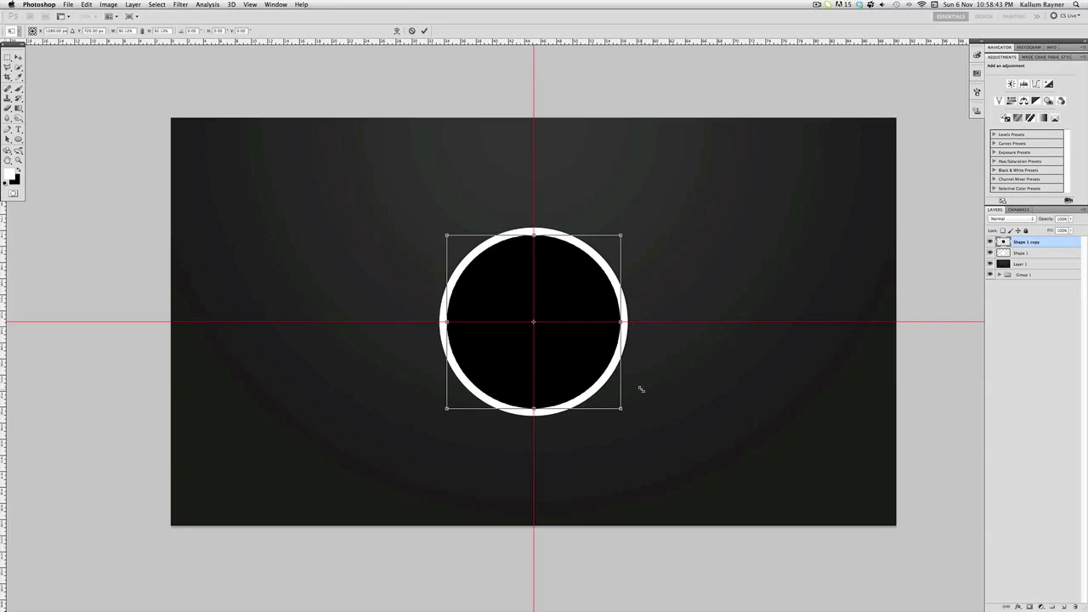
{"action": "left_click_drag", "start_coordinate": [641, 389], "coordinate": [639, 389]}
{"action": "key", "text": "Return"}
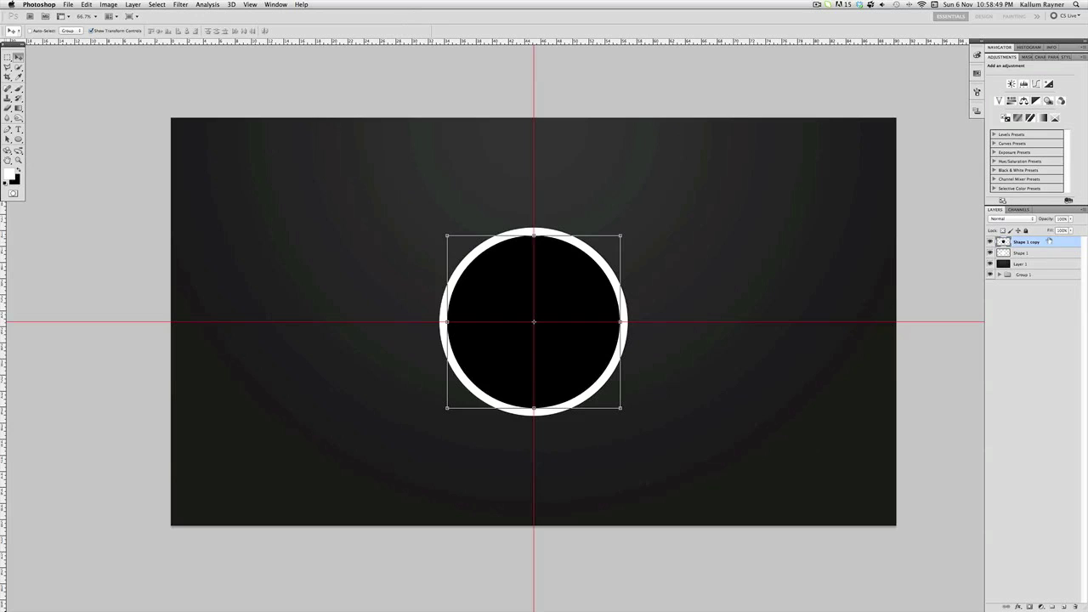
Move the black circle's layer below the white circle and place a duplicate of it on top of the stack
{"action": "left_click_drag", "start_coordinate": [1048, 244], "coordinate": [1034, 255]}
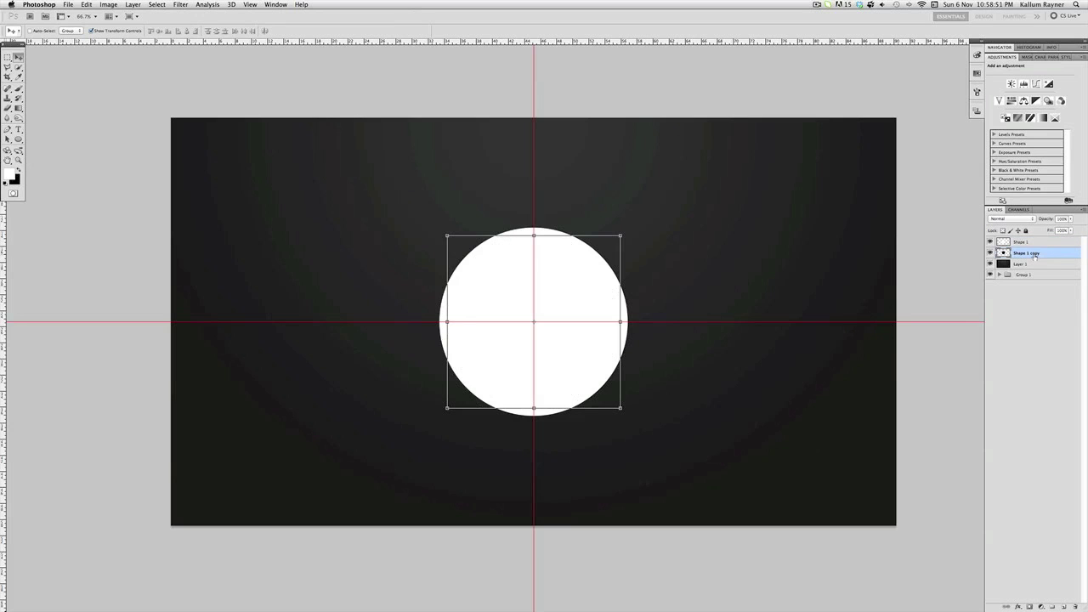
{"action": "key", "text": "super+j"}
{"action": "left_click_drag", "start_coordinate": [1036, 255], "coordinate": [1035, 242]}
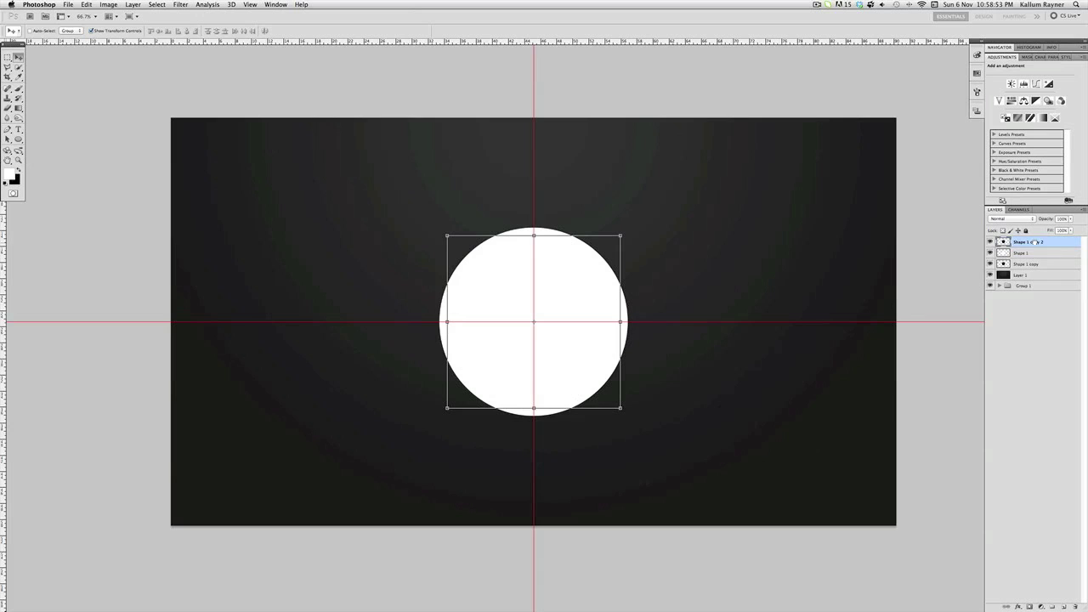
Scale the duplicated black circle proportionally about its centre, slightly smaller than the first black circle
{"action": "key", "text": "super+t"}
{"action": "left_click_drag", "start_coordinate": [623, 409], "coordinate": [614, 403]}
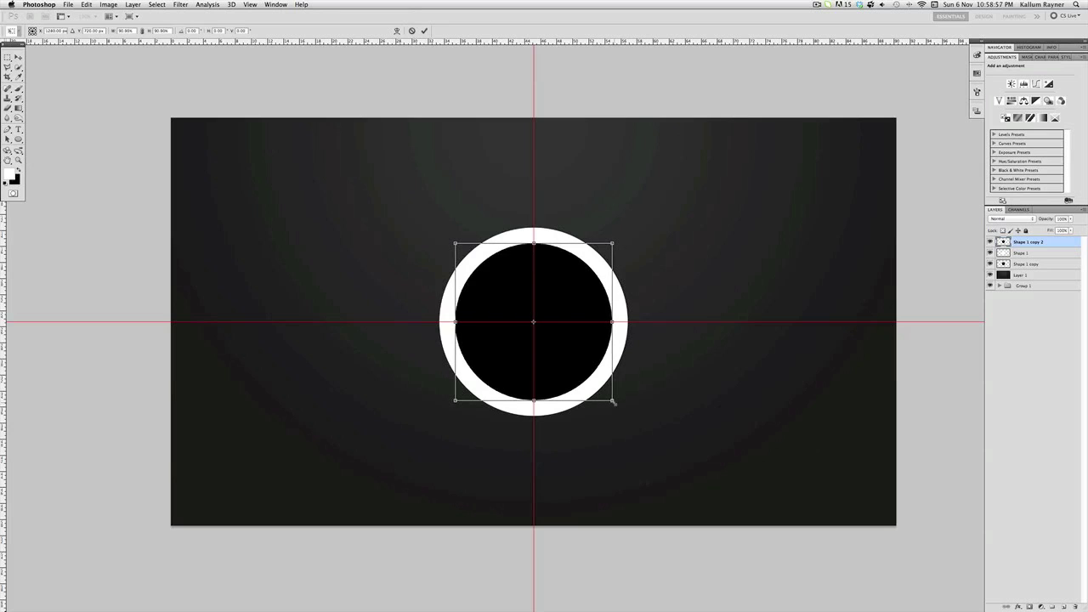
{"action": "left_click_drag", "start_coordinate": [614, 402], "coordinate": [614, 402]}
{"action": "key", "text": "Return"}
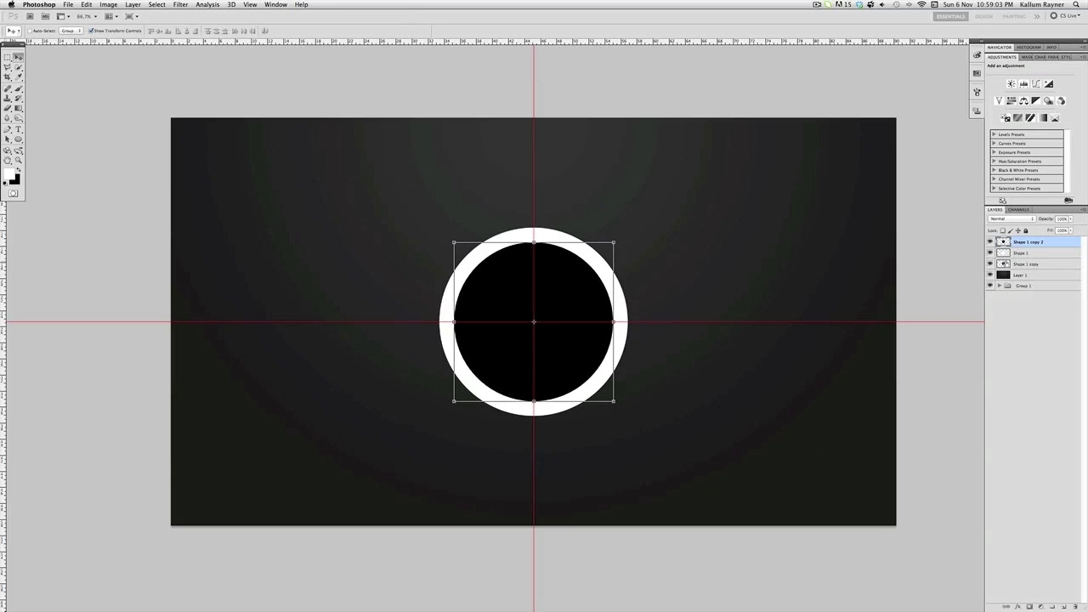
{"action": "key", "text": "super+d"}
Move the smaller black circle below the white circle and delete its outline area from the white layer to leave a ring
{"action": "left_click_drag", "start_coordinate": [1042, 241], "coordinate": [1030, 259]}
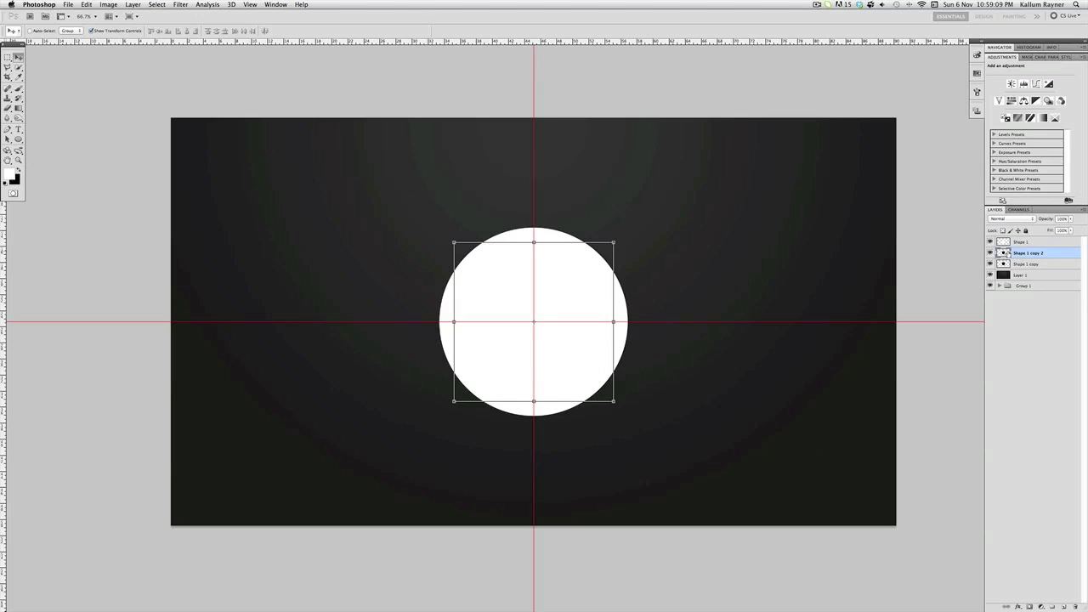
{"action": "left_click", "coordinate": [1004, 253], "text": "super"}
{"action": "key", "text": "alt+bracketright"}
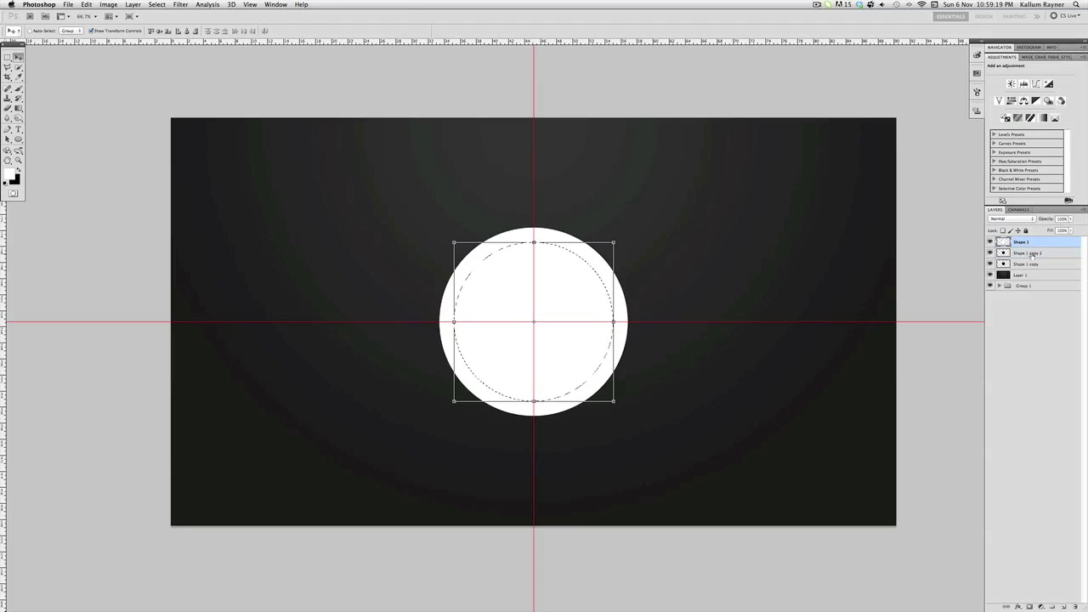
{"action": "key", "text": "super+BackSpace"}
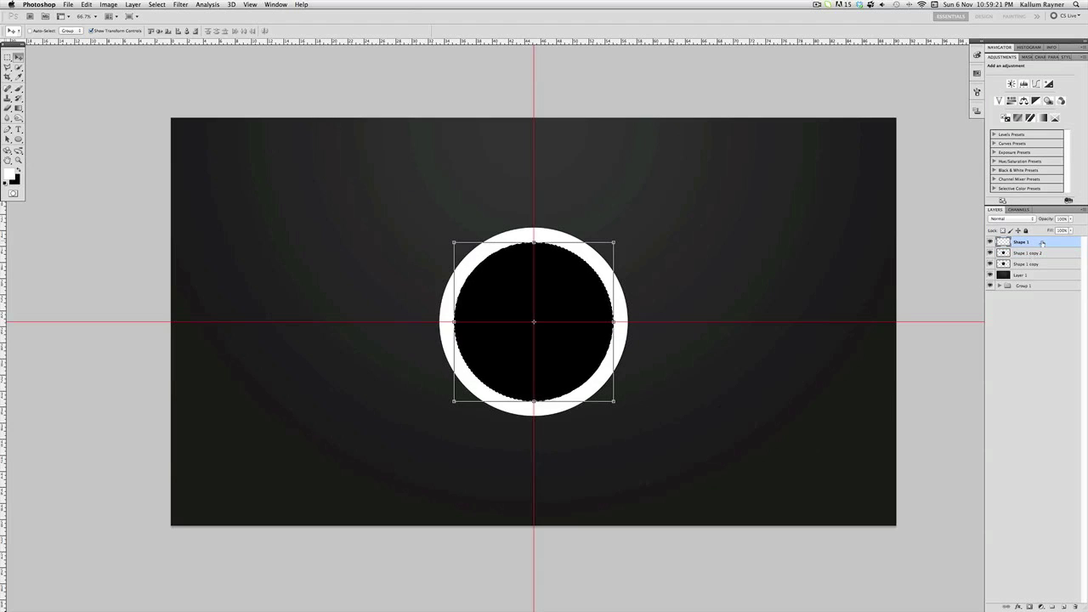
{"action": "key", "text": "super+d"}
Merge the smaller black circle's layer down into the larger black circle's layer
{"action": "left_click_drag", "start_coordinate": [615, 347], "coordinate": [640, 323]}
{"action": "left_click", "coordinate": [1030, 253]}
{"action": "key", "text": "super+e"}
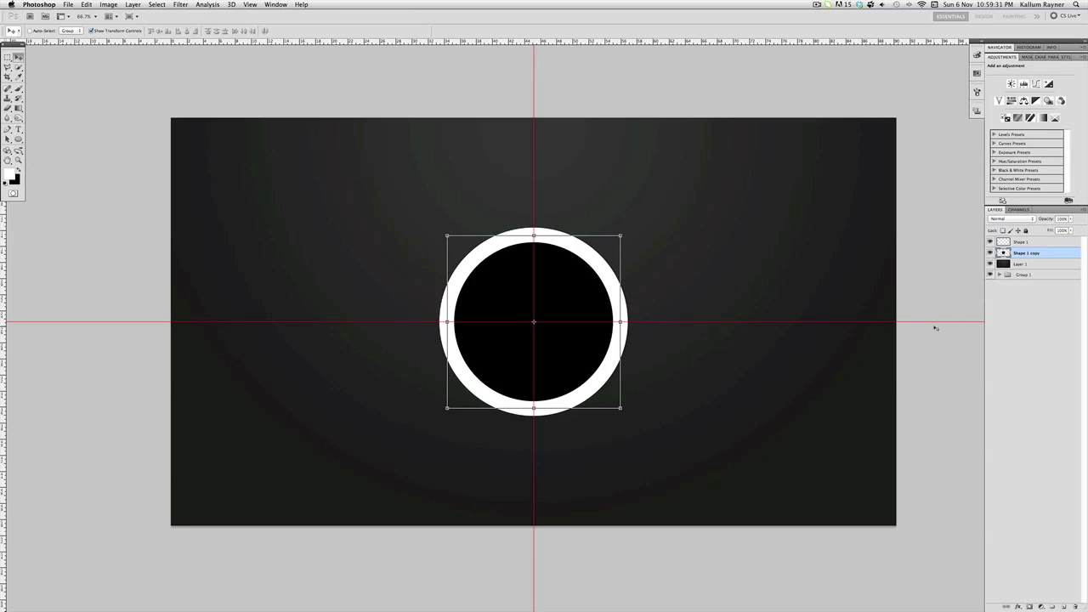
Add a new layer clipped to the white ring and brush the ring with grey 454545
{"action": "left_click", "coordinate": [1025, 242]}
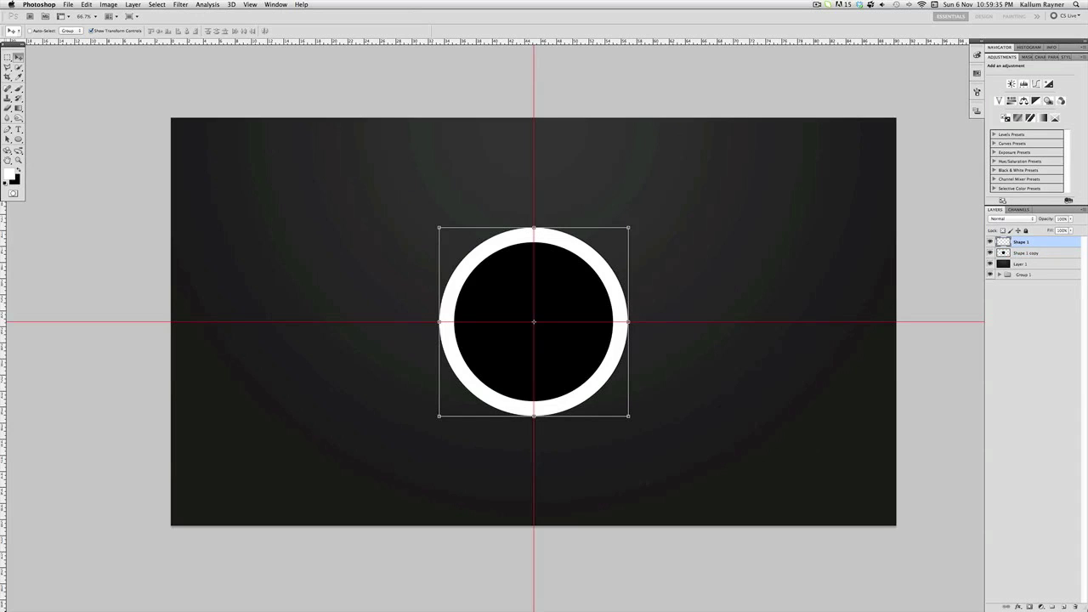
{"action": "left_click", "coordinate": [1062, 607]}
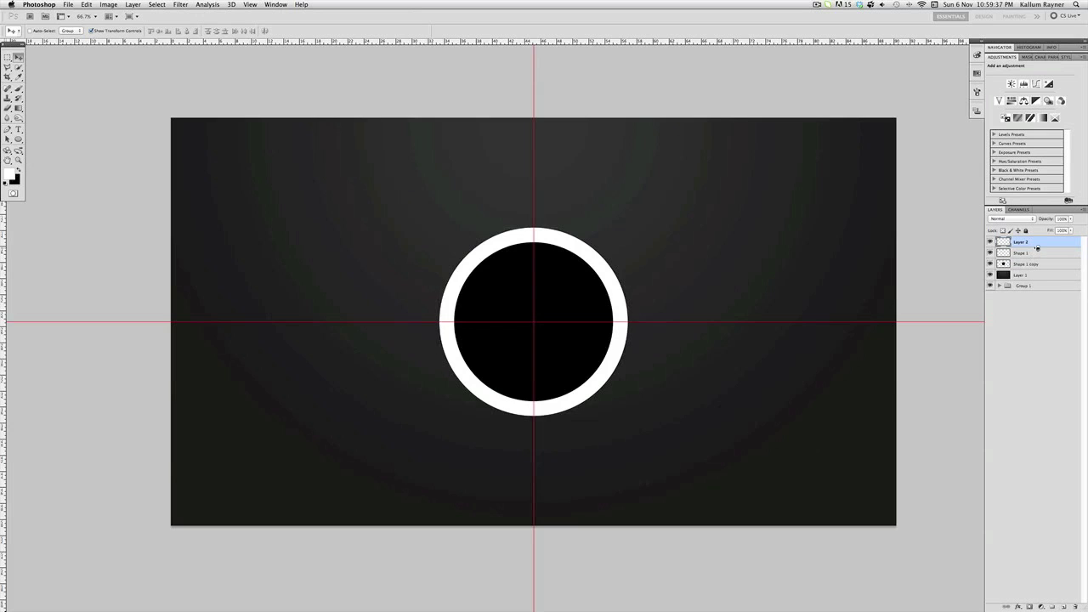
{"action": "left_click", "coordinate": [12, 174]}
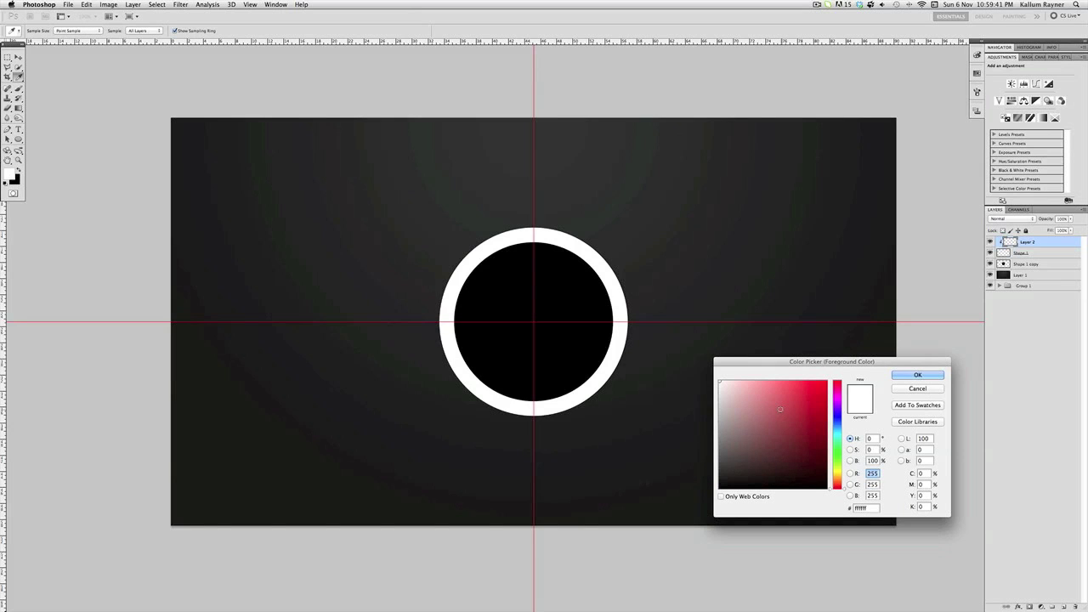
{"action": "left_click", "coordinate": [651, 430]}
{"action": "left_click", "coordinate": [681, 462]}
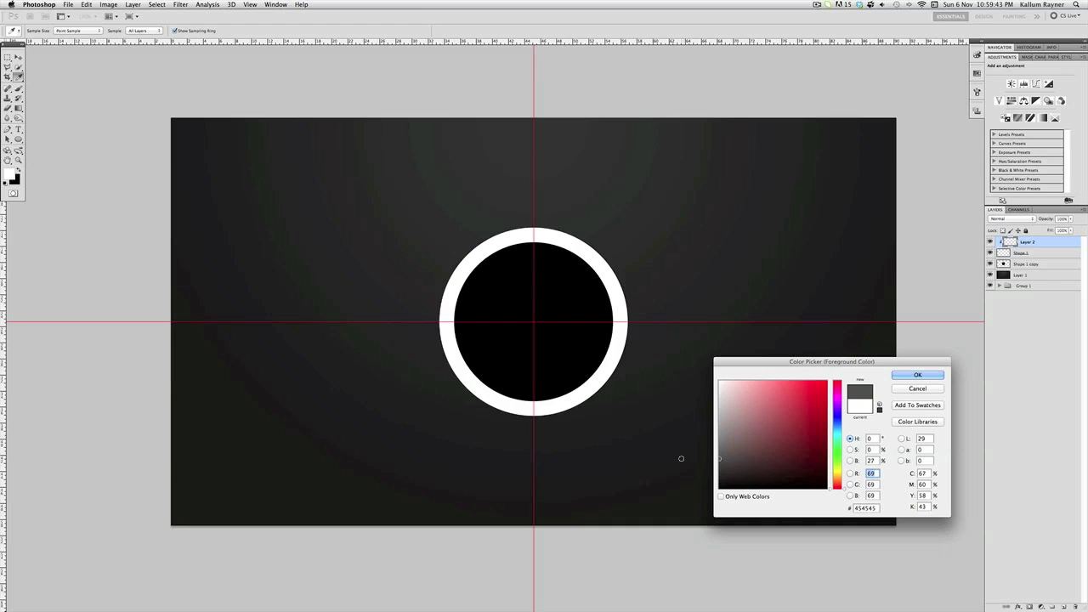
{"action": "key", "text": "Return"}
{"action": "left_click", "coordinate": [19, 88]}
{"action": "mouse_move", "coordinate": [462, 335]}
{"action": "left_mouse_down"}
{"action": "mouse_move", "coordinate": [371, 291]}
{"action": "mouse_move", "coordinate": [445, 352]}
{"action": "left_mouse_up"}
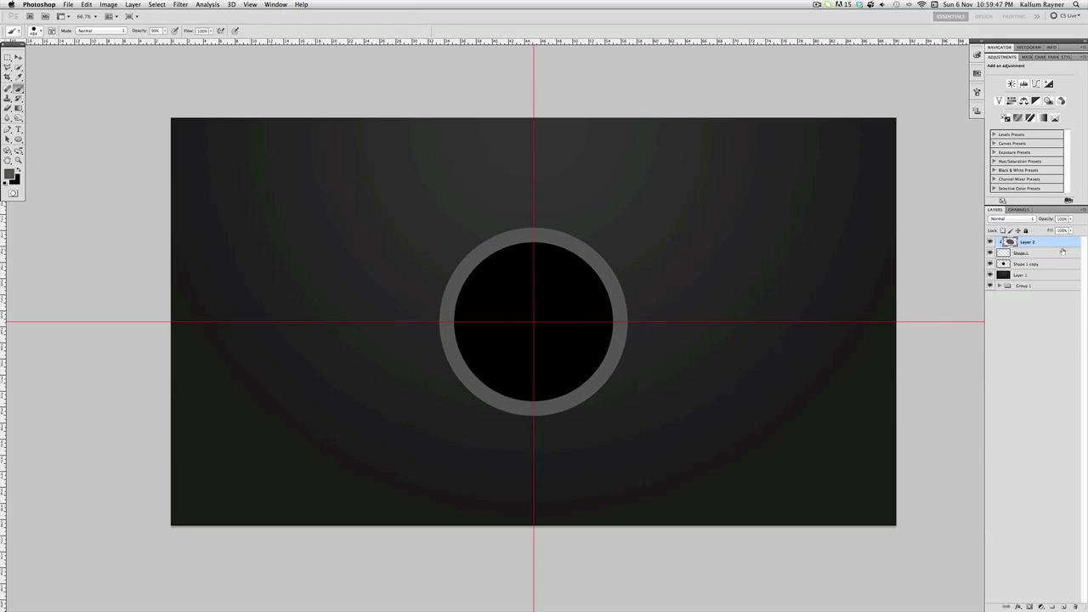
Choose a darker grey foreground colour and brush over the whole ring with it
{"action": "left_click", "coordinate": [10, 173]}
{"action": "left_click", "coordinate": [691, 468]}
{"action": "left_click", "coordinate": [916, 377]}
{"action": "mouse_move", "coordinate": [617, 401]}
{"action": "left_mouse_down"}
{"action": "mouse_move", "coordinate": [528, 313]}
{"action": "mouse_move", "coordinate": [630, 330]}
{"action": "mouse_move", "coordinate": [566, 270]}
{"action": "mouse_move", "coordinate": [734, 267]}
{"action": "left_mouse_up"}
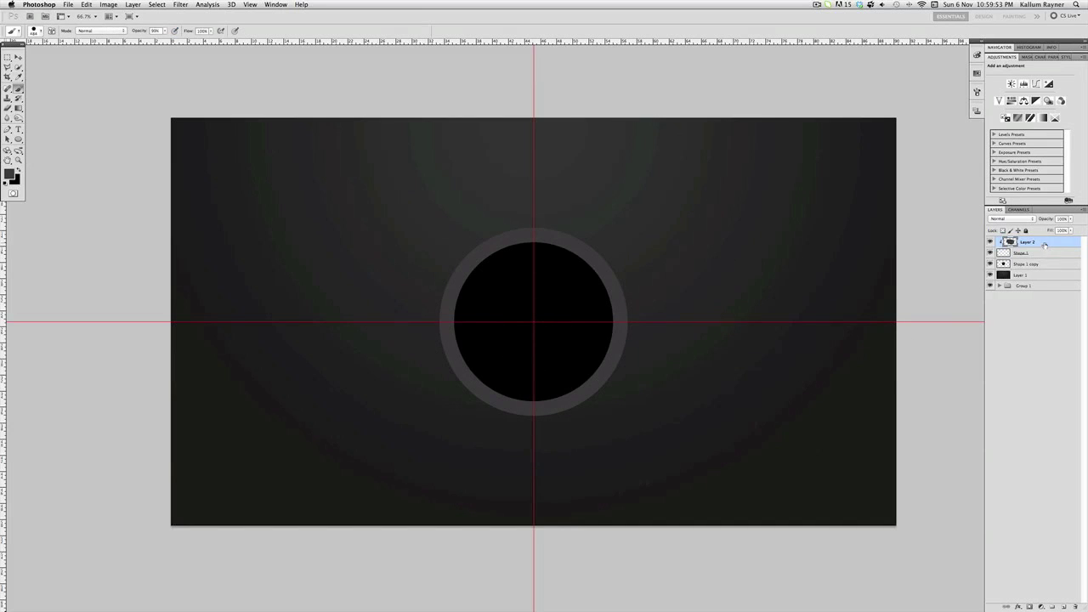
Merge the painted clipping layer down into the ring's layer
{"action": "right_click", "coordinate": [1046, 246]}
{"action": "left_click", "coordinate": [1027, 257]}
{"action": "right_click", "coordinate": [1027, 257]}
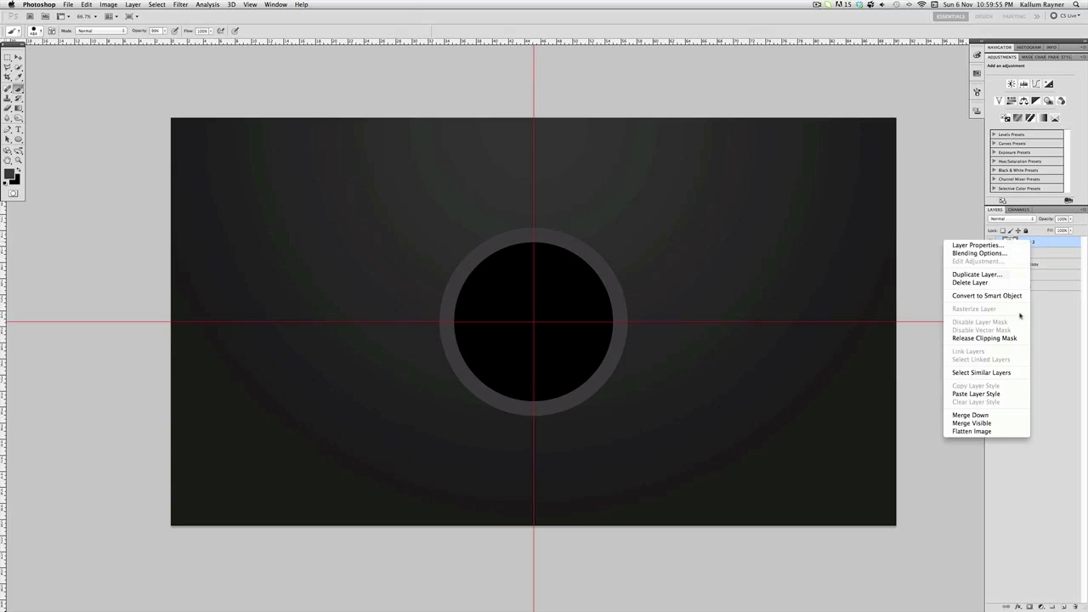
{"action": "left_click", "coordinate": [995, 414]}
Move the vertical guide to the canvas's left edge and the horizontal guide to its top edge
{"action": "key", "text": "v"}
{"action": "left_click_drag", "start_coordinate": [4, 213], "coordinate": [171, 215]}
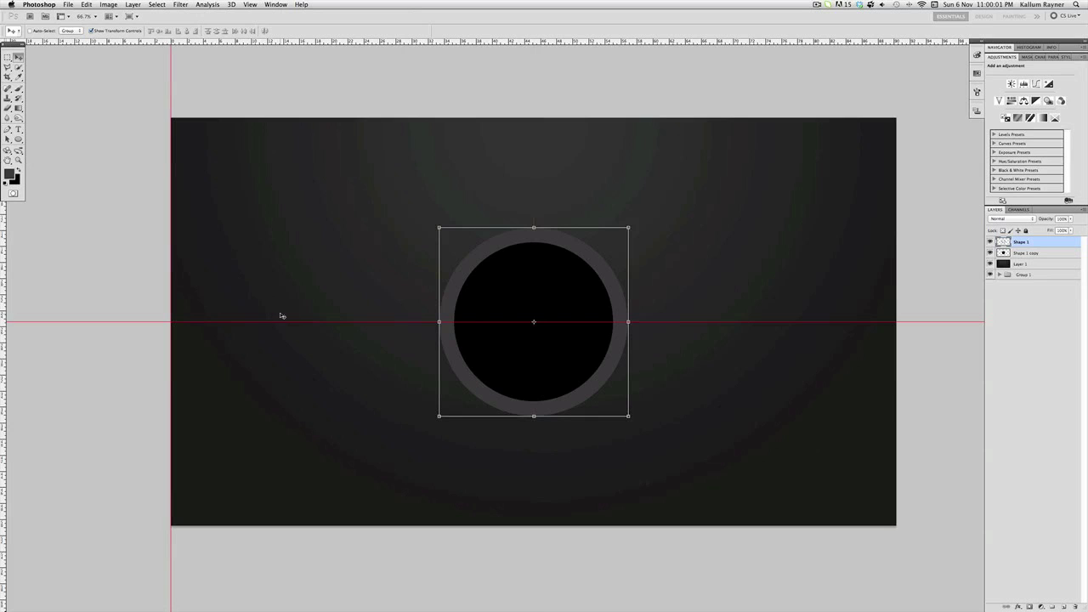
{"action": "left_click_drag", "start_coordinate": [286, 322], "coordinate": [284, 118]}
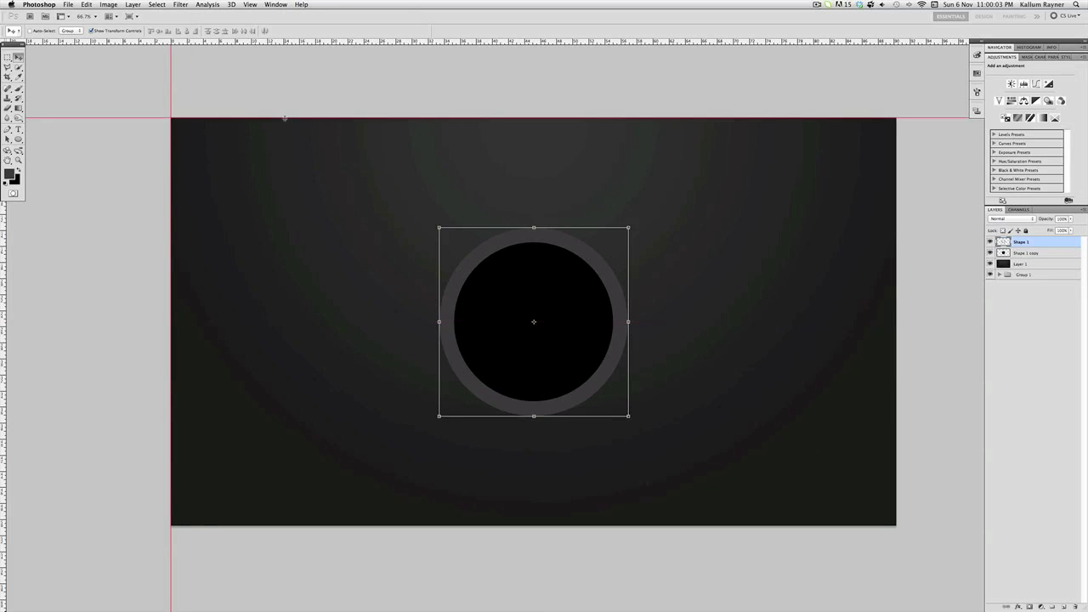
Zoom in on the ring to 100% and deselect all layers
{"action": "key", "text": "z"}
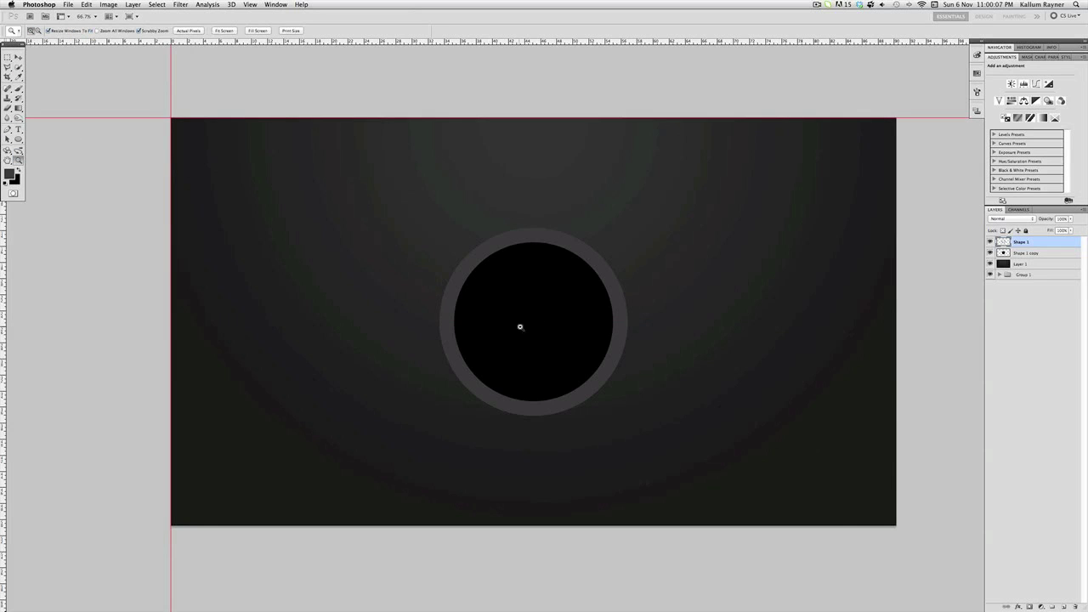
{"action": "left_click", "coordinate": [532, 326]}
{"action": "key", "text": "v"}
{"action": "left_click", "coordinate": [999, 294]}
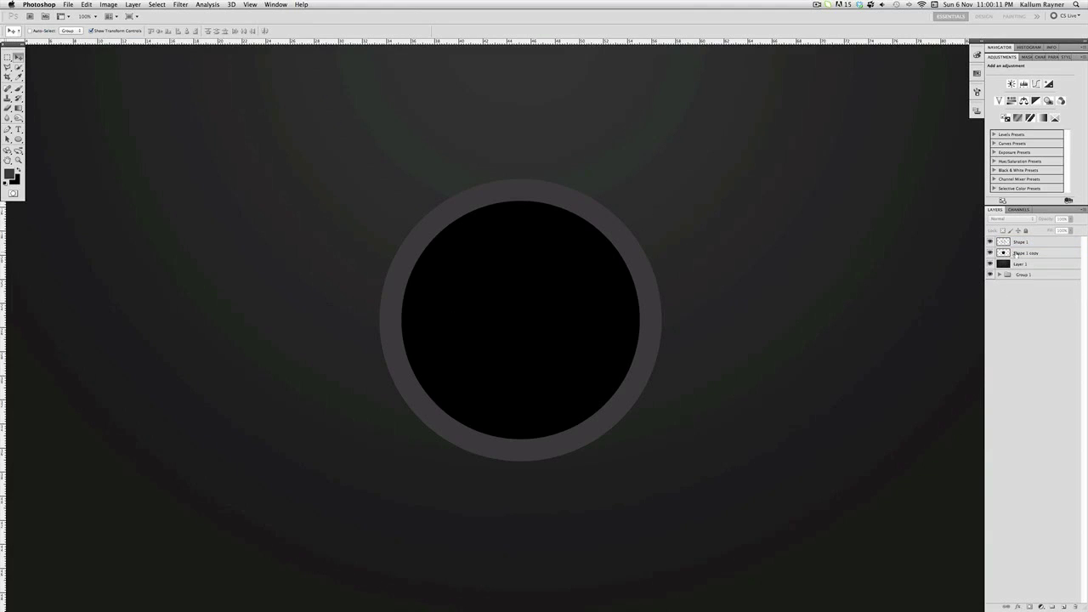
Load the Shape 1 copy outline as a selection and dodge the lower inner band of Shape 1 at 40% midtone exposure
{"action": "left_click", "coordinate": [1004, 253], "text": "ctrl"}
{"action": "left_click", "coordinate": [1044, 245]}
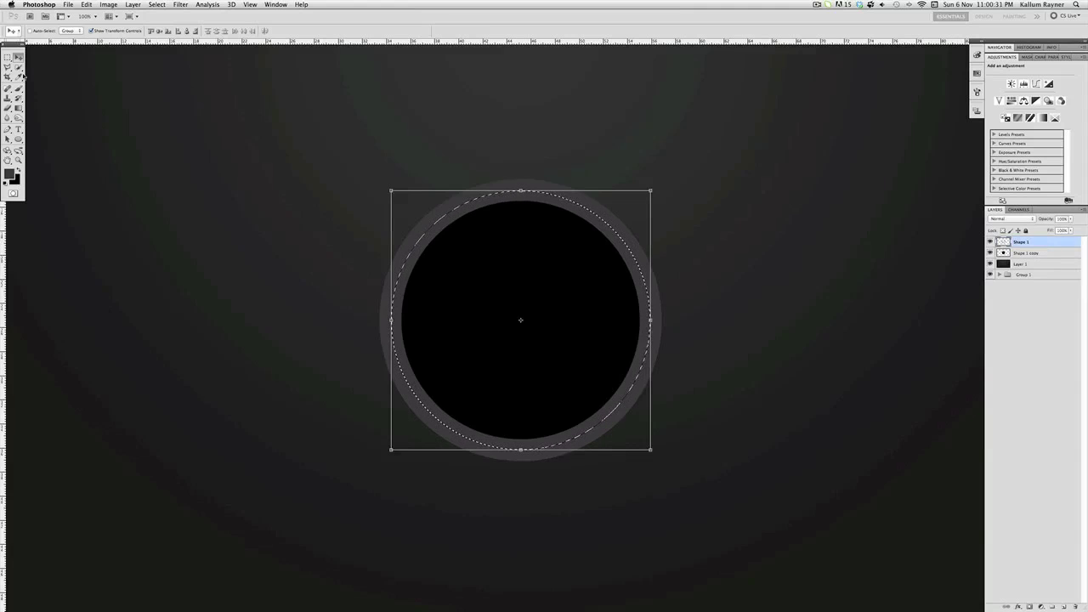
{"action": "left_click", "coordinate": [17, 118]}
{"action": "left_click", "coordinate": [47, 118]}
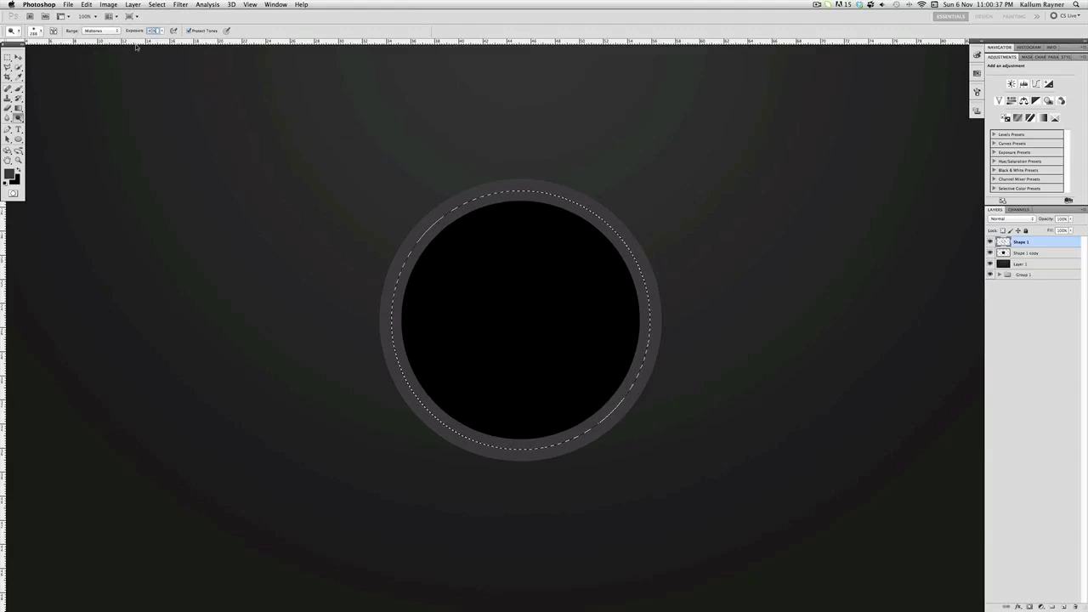
{"action": "left_click", "coordinate": [40, 33]}
{"action": "left_click_drag", "start_coordinate": [78, 56], "coordinate": [74, 57]}
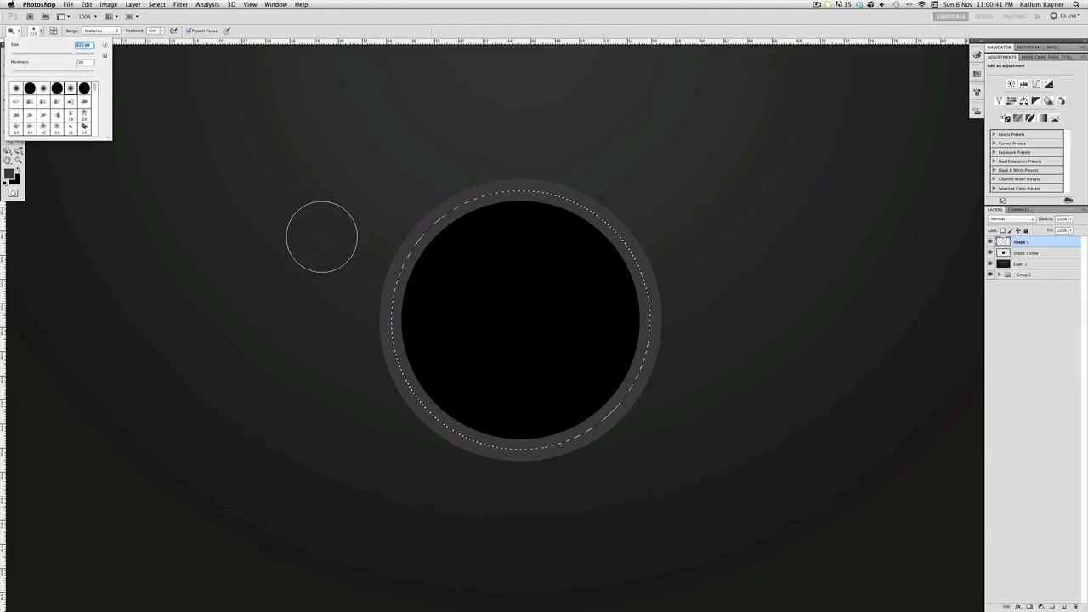
{"action": "left_click_drag", "start_coordinate": [74, 51], "coordinate": [75, 54]}
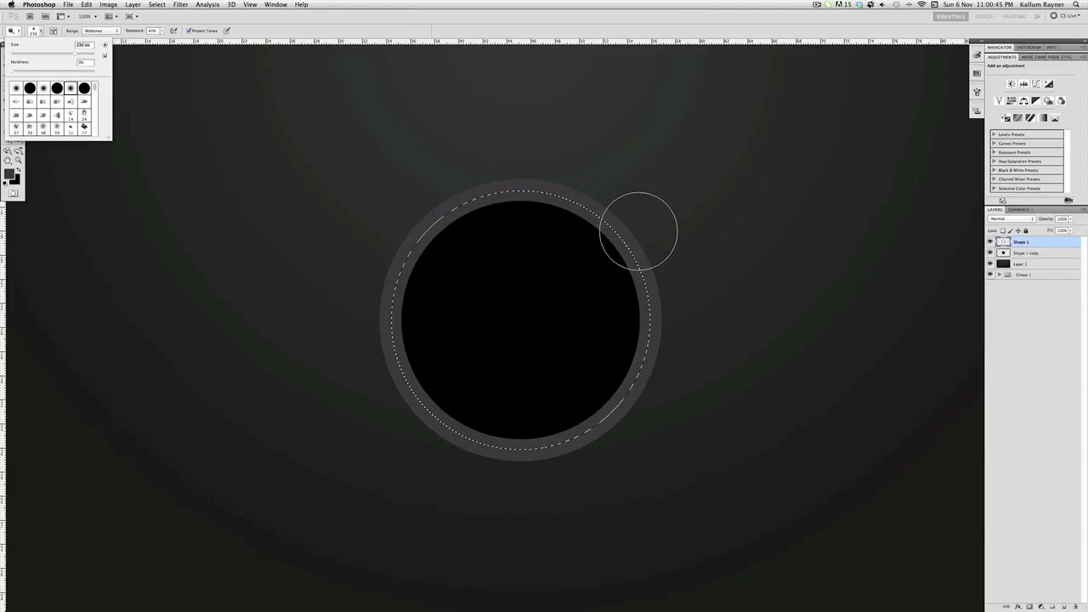
{"action": "left_click", "coordinate": [1051, 246]}
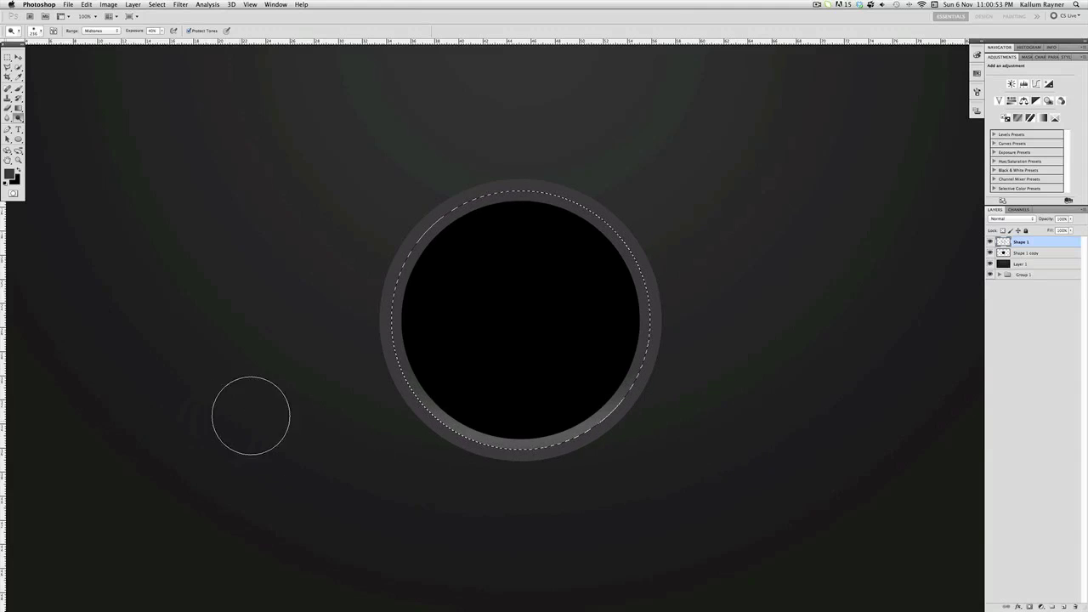
{"action": "left_click_drag", "start_coordinate": [388, 425], "coordinate": [897, 434]}
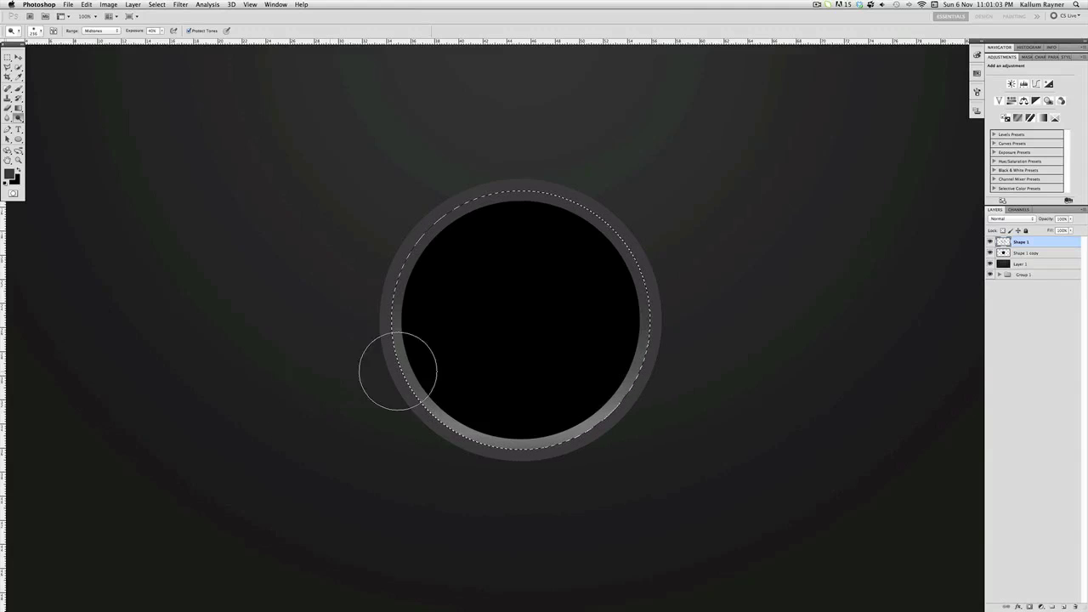
{"action": "key", "text": "super+d"}
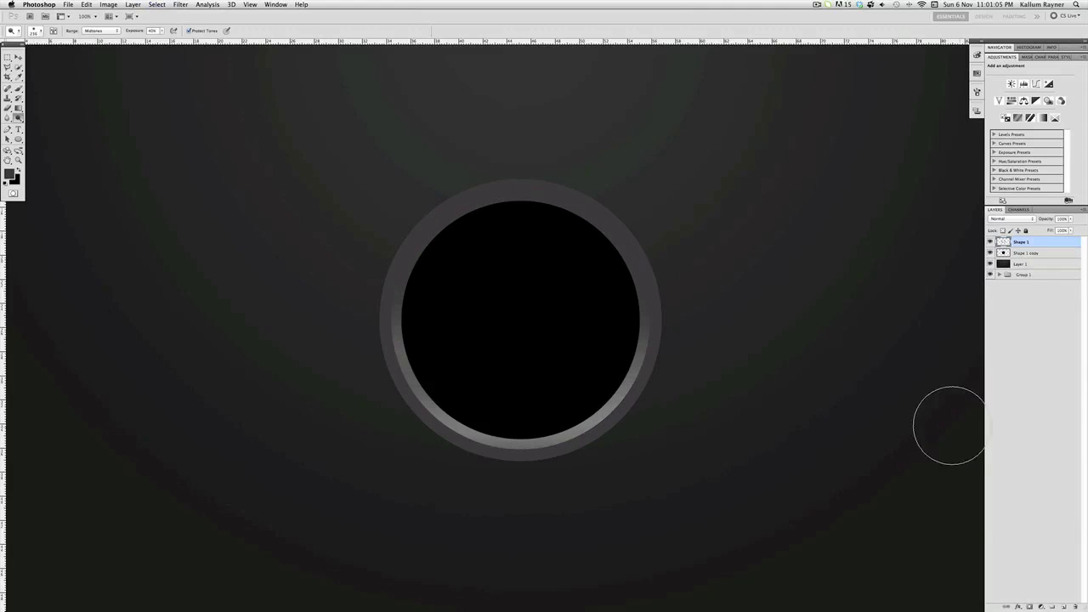
{"action": "key", "text": "super+z"}
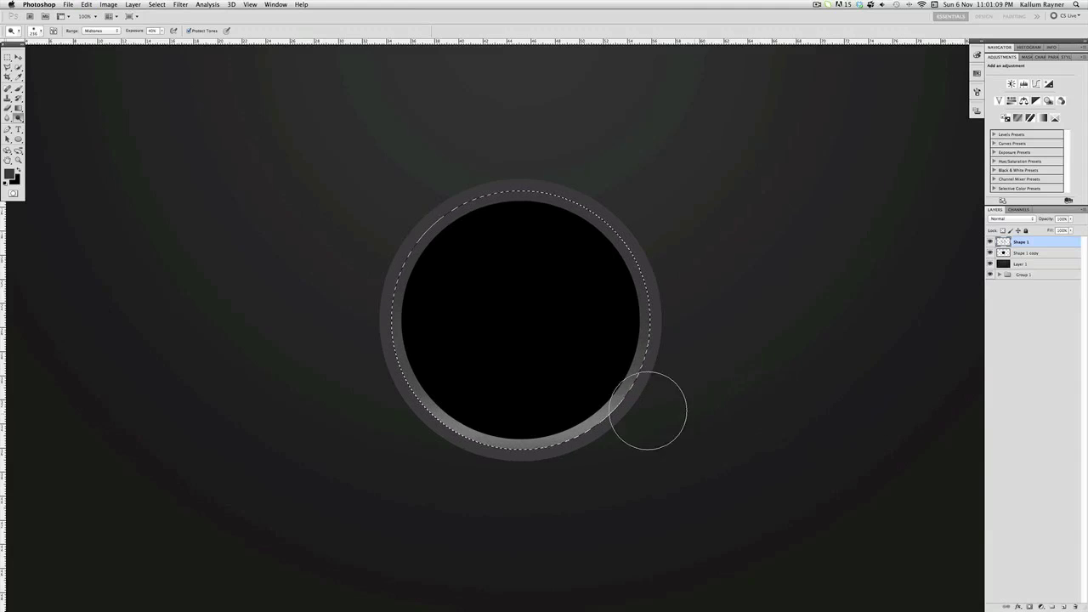
Burn the upper part of the ring's inner band within the circular selection
{"action": "left_click_drag", "start_coordinate": [18, 118], "coordinate": [49, 125]}
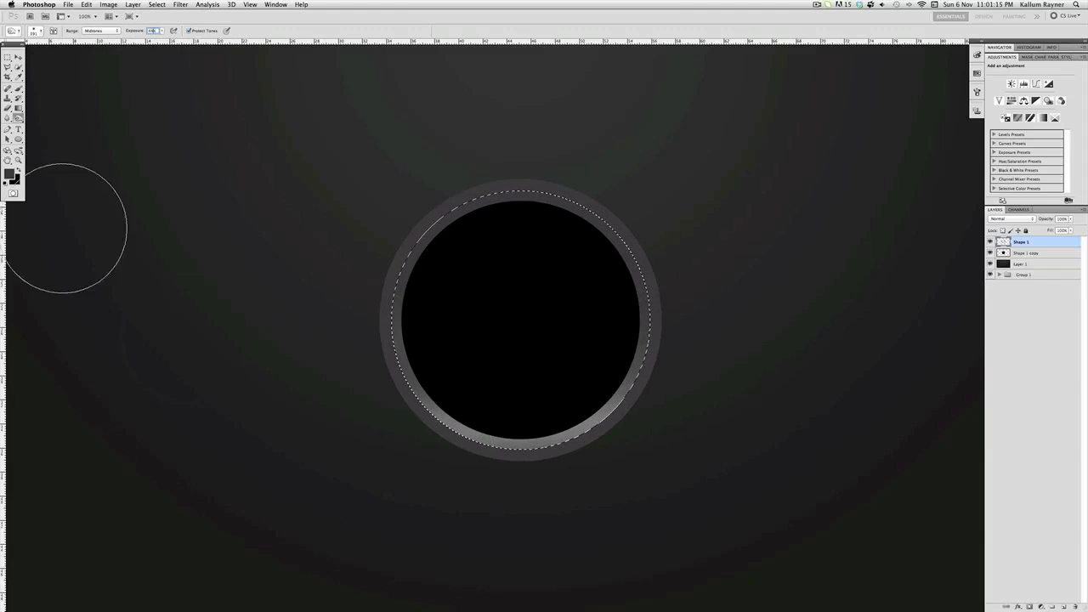
{"action": "left_click", "coordinate": [41, 33]}
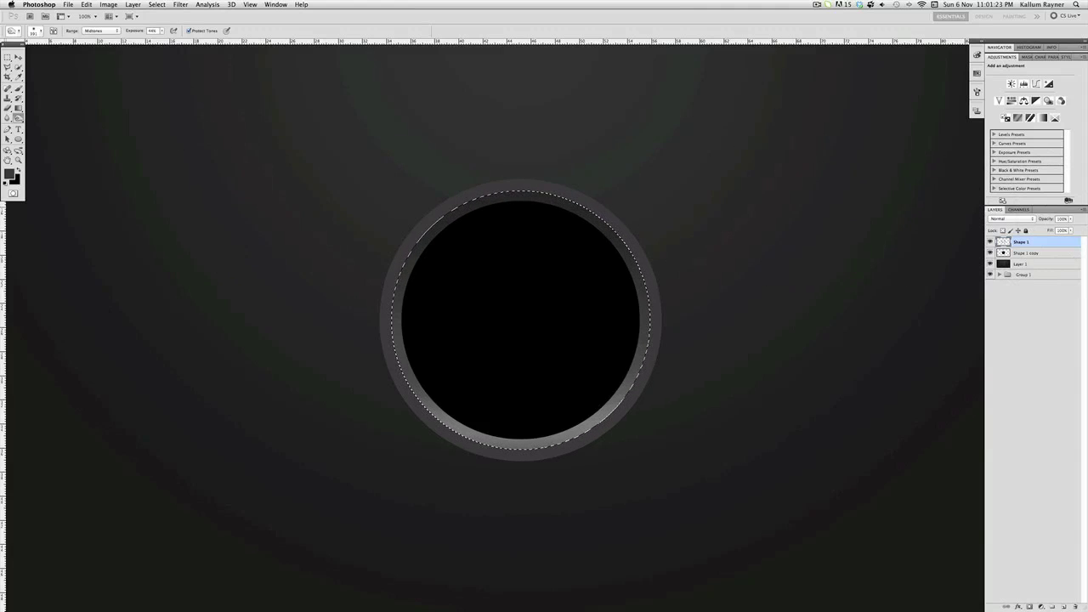
{"action": "key", "text": "ctrl+d"}
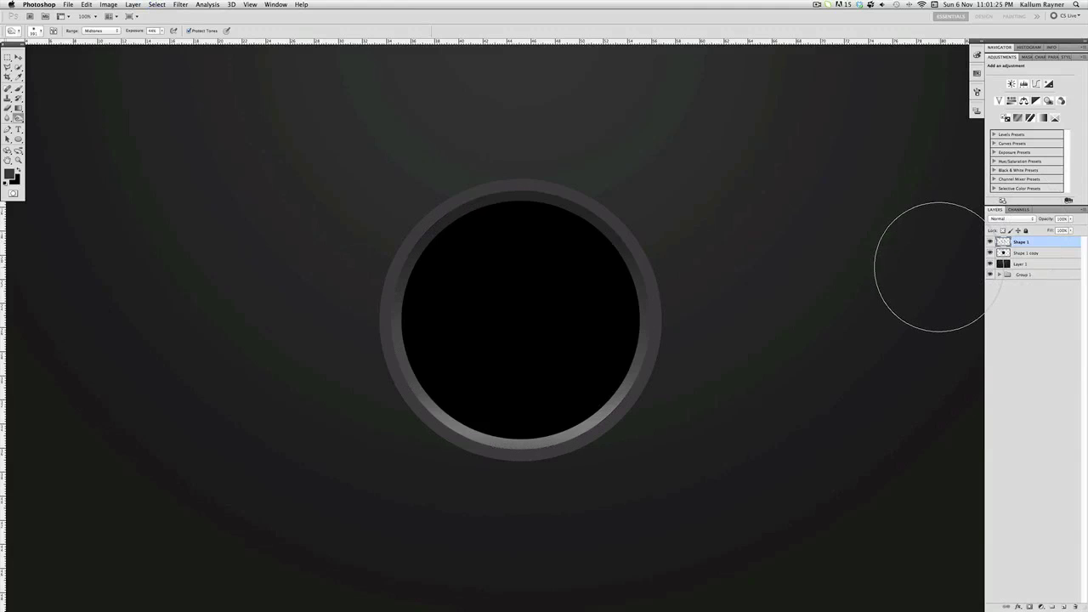
Invert the circular selection, burn the lower part of the ring's outer band, dodge its upper part, and deselect
{"action": "key", "text": "ctrl+z"}
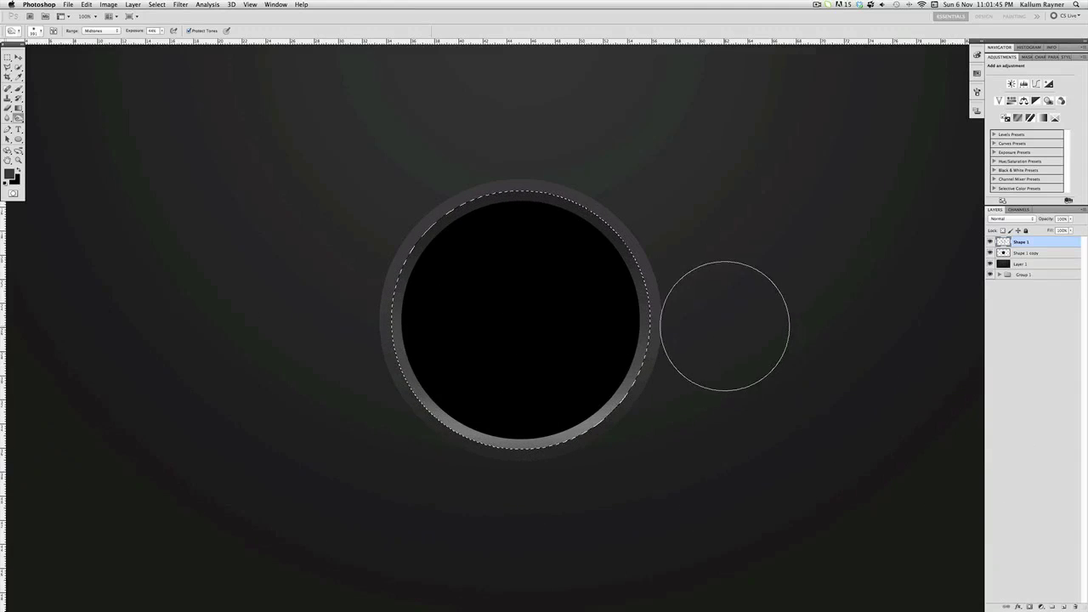
{"action": "key", "text": "super+z"}
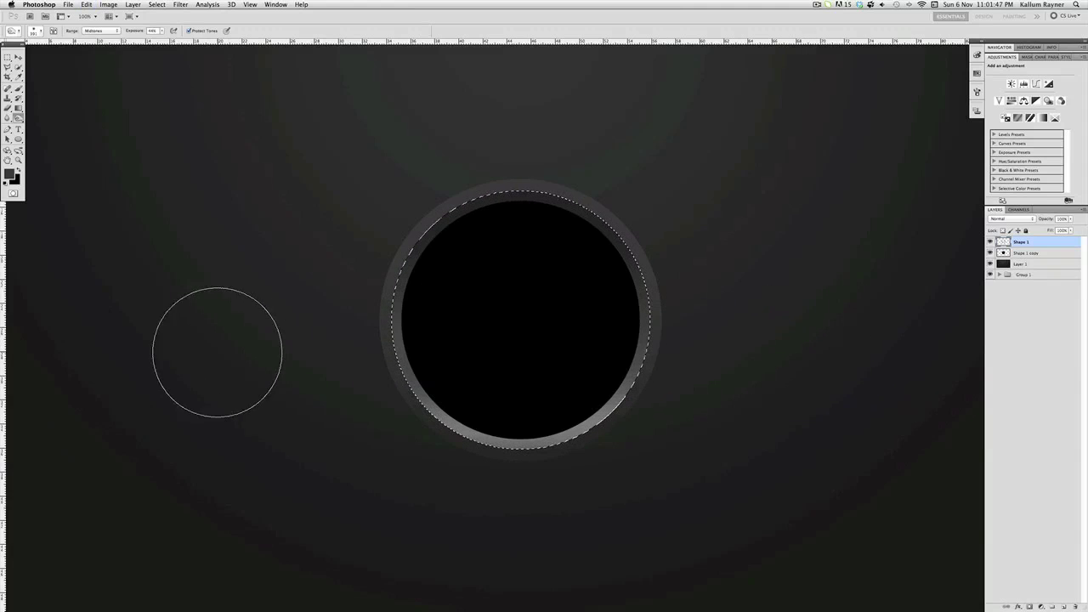
{"action": "key", "text": "super+d"}
{"action": "key", "text": "super+z"}
{"action": "left_click_drag", "start_coordinate": [18, 117], "coordinate": [47, 119]}
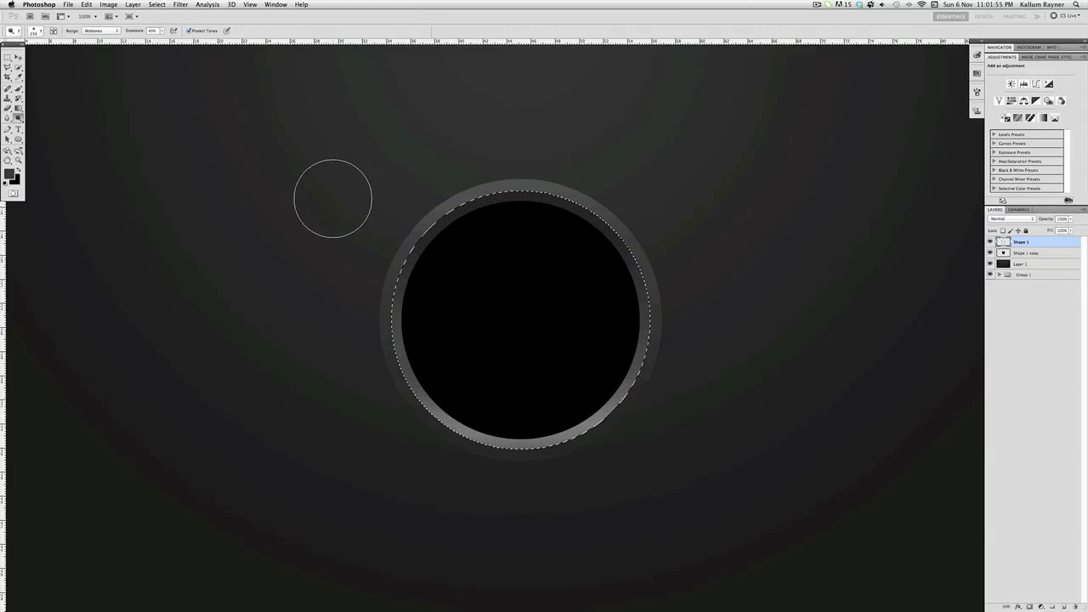
{"action": "key", "text": "ctrl+d"}
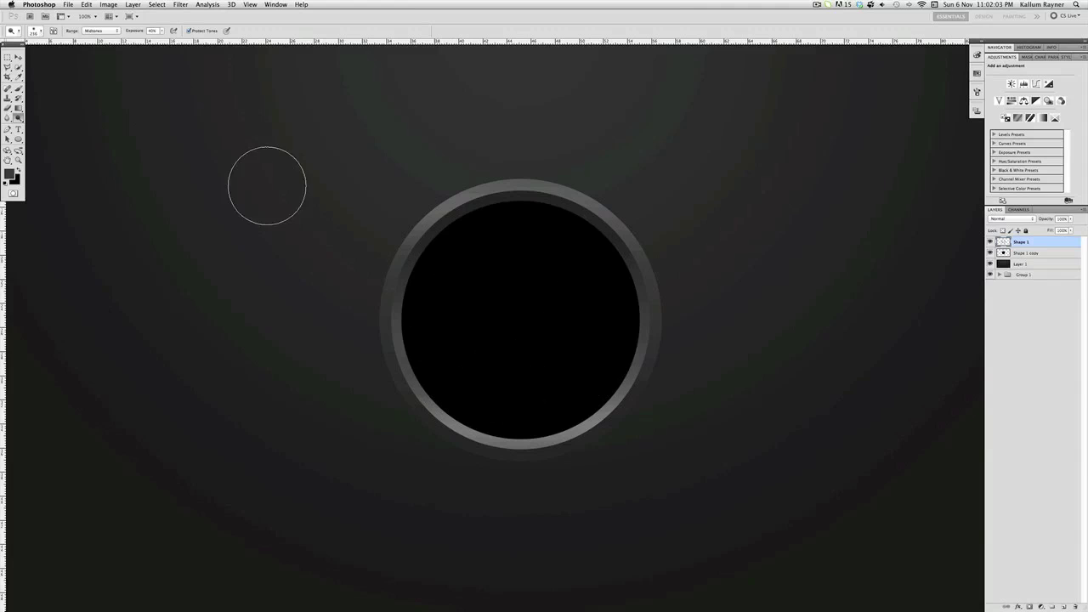
Place a vertical and a horizontal guide through the centre of the ring
{"action": "left_click", "coordinate": [7, 58]}
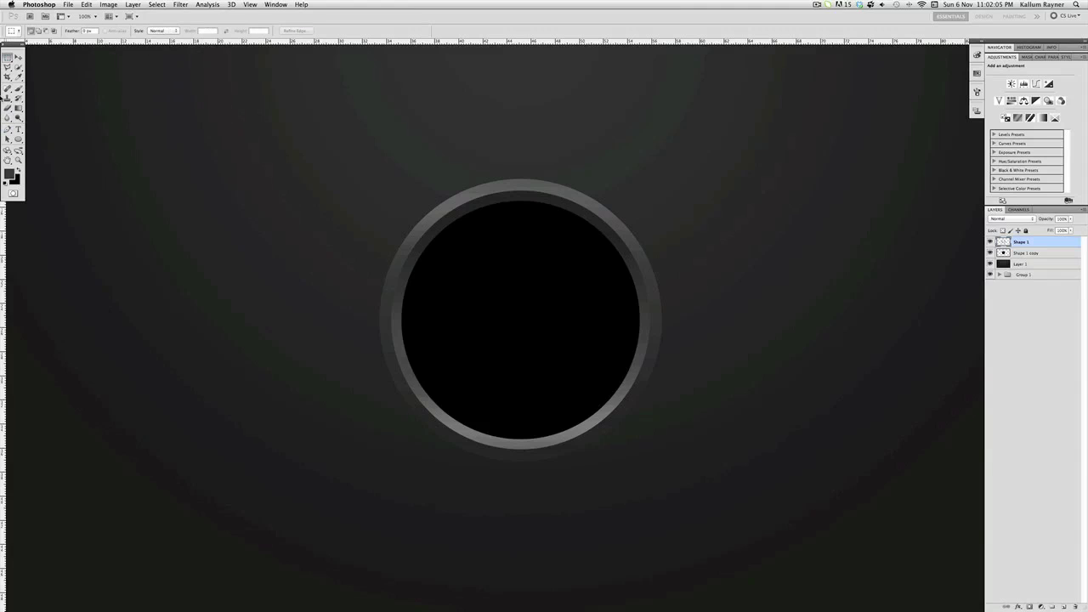
{"action": "left_click_drag", "start_coordinate": [2, 247], "coordinate": [517, 296]}
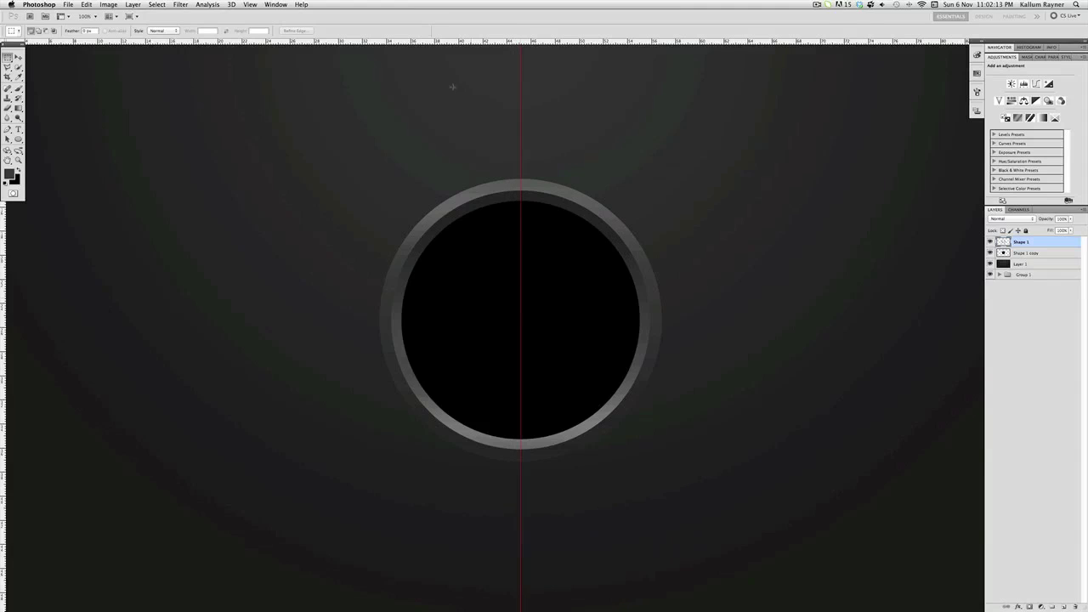
{"action": "left_click_drag", "start_coordinate": [445, 42], "coordinate": [543, 321]}
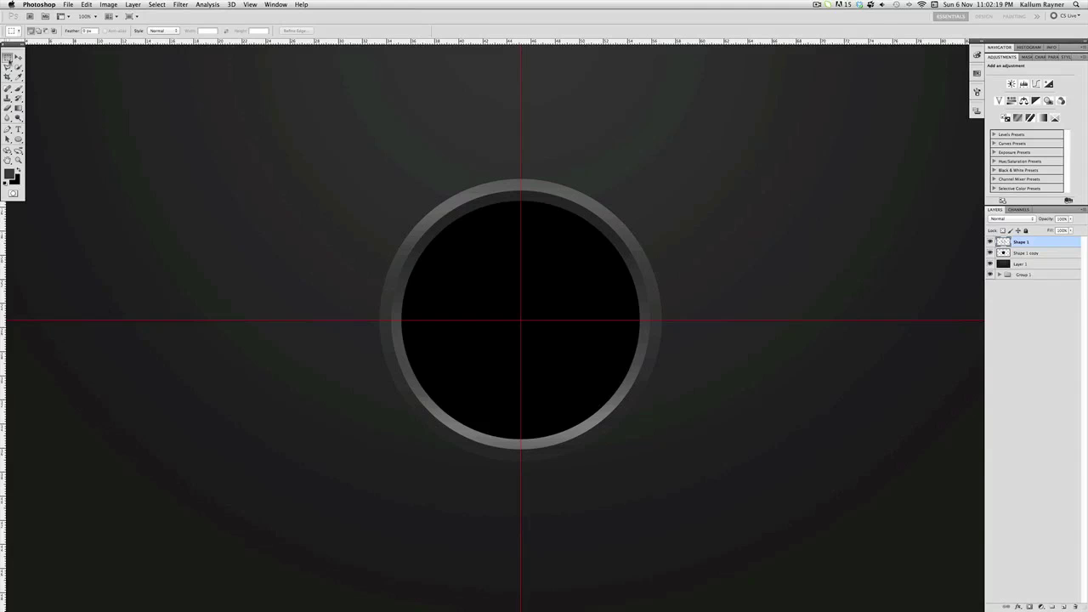
Add a new layer clipped to Shape 1 and marquee a narrow vertical strip across the ring's top beside the vertical guide
{"action": "left_click", "coordinate": [1073, 607]}
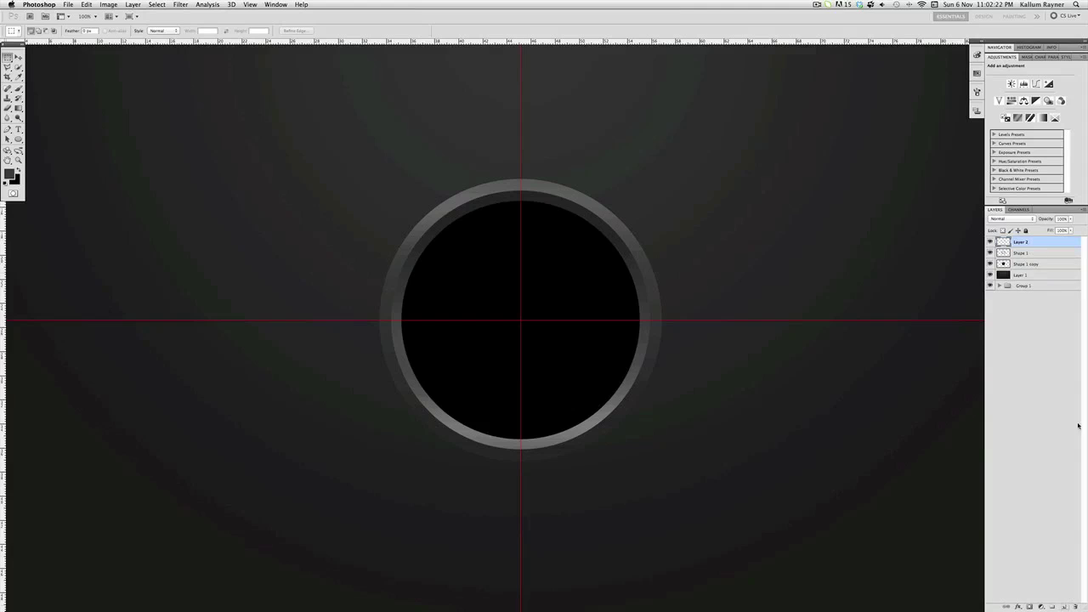
{"action": "left_click", "coordinate": [1075, 247], "text": "alt"}
{"action": "left_click_drag", "start_coordinate": [522, 213], "coordinate": [528, 167]}
Remove the vertical guide and subtract from the strip selection until only a hairline at the ring's centre axis remains
{"action": "left_click", "coordinate": [17, 56]}
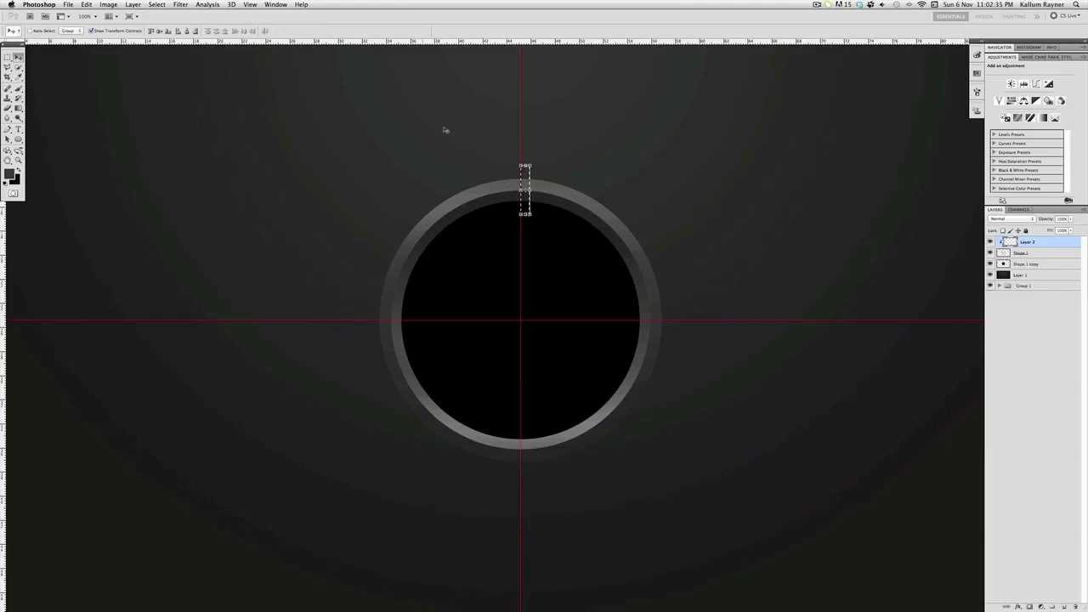
{"action": "left_click_drag", "start_coordinate": [519, 124], "coordinate": [4, 127]}
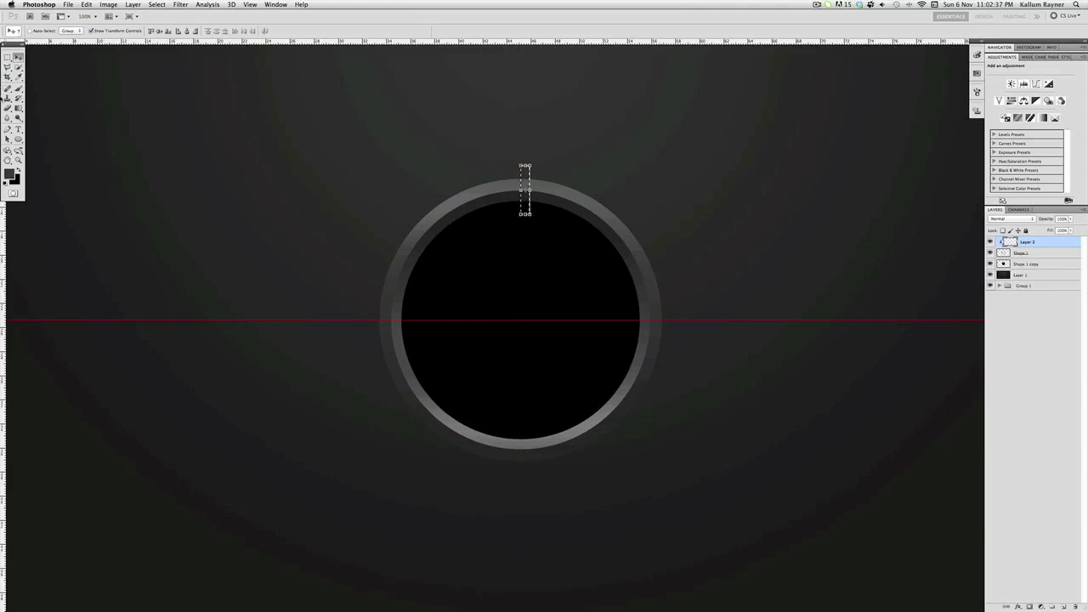
{"action": "left_click", "coordinate": [8, 57]}
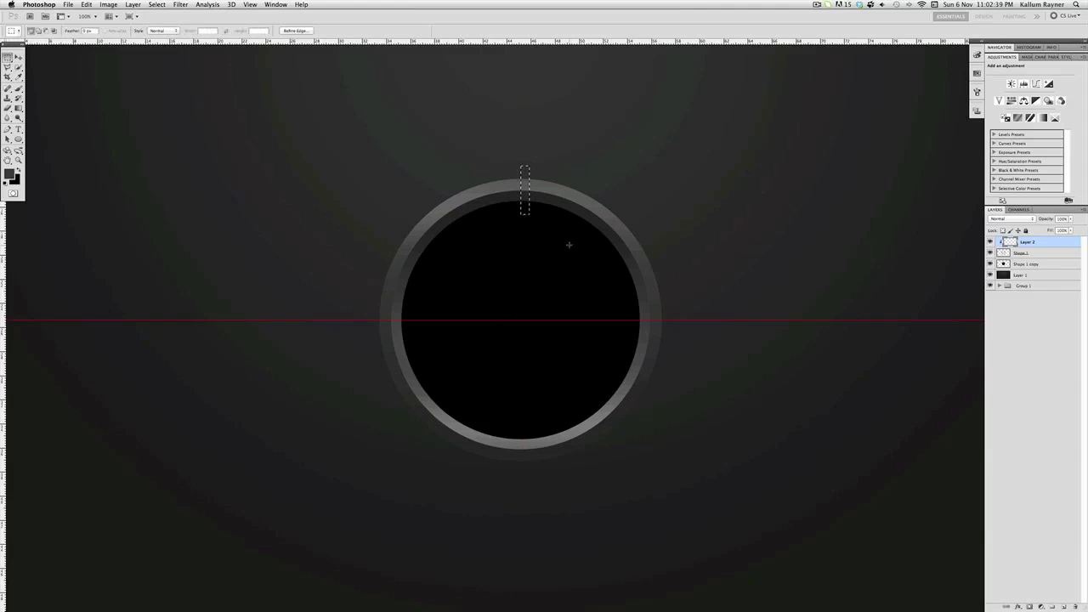
{"action": "key", "text": "alt"}
{"action": "left_click_drag", "start_coordinate": [570, 245], "coordinate": [521, 153]}
Set the colours to black and white, brush a hairline across the ring's top inside the selection, and deselect
{"action": "left_click", "coordinate": [6, 182]}
{"action": "left_click", "coordinate": [19, 171]}
{"action": "left_click", "coordinate": [18, 89]}
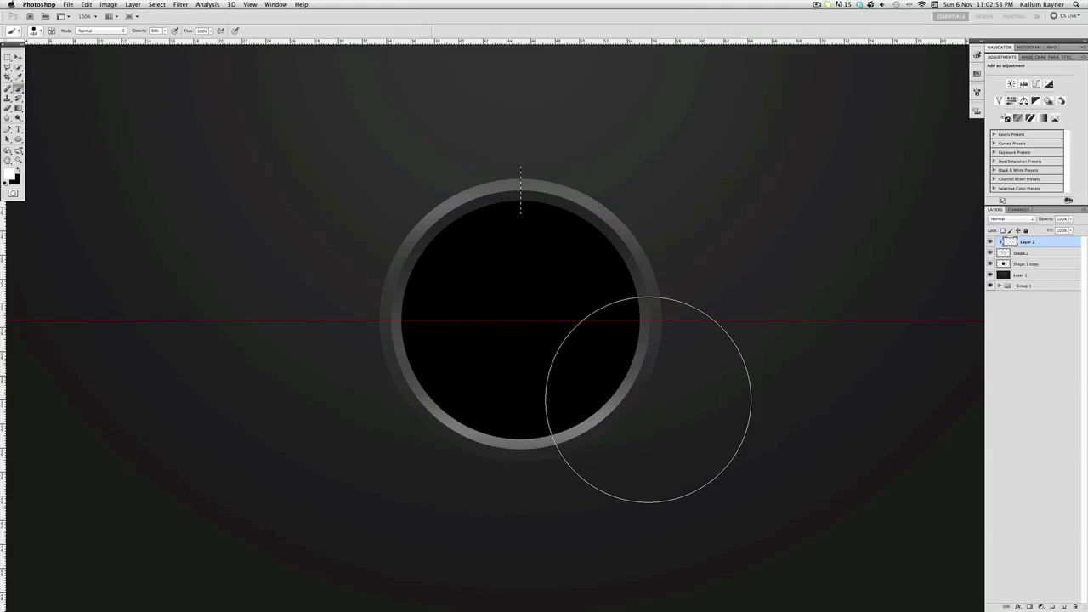
{"action": "left_click", "coordinate": [18, 170]}
{"action": "left_click_drag", "start_coordinate": [522, 187], "coordinate": [522, 292]}
{"action": "key", "text": "super+d"}
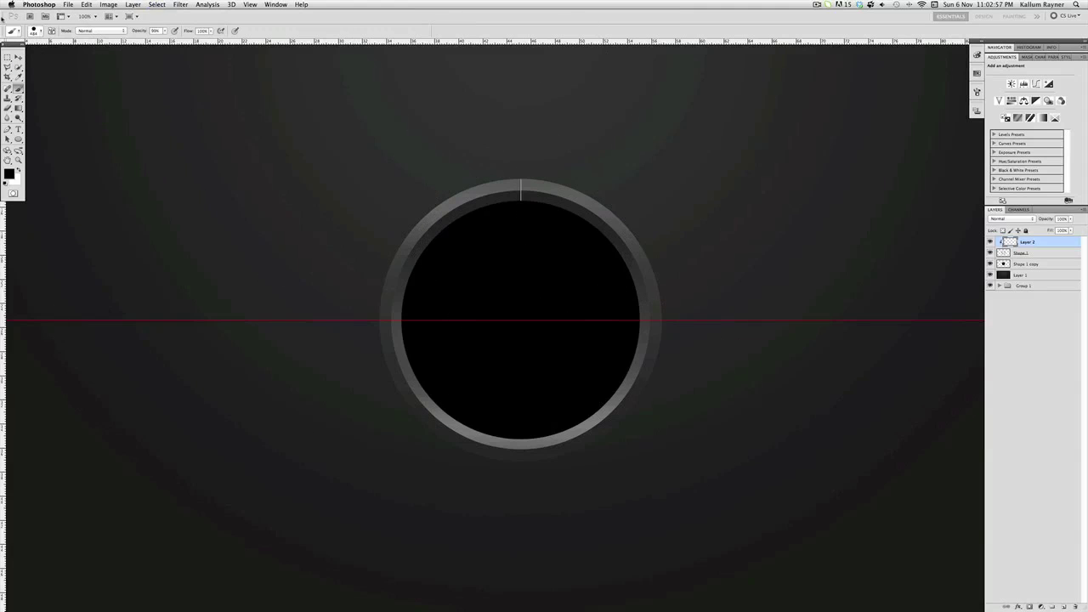
Set the hairline layer's blend mode to Overlay
{"action": "left_click", "coordinate": [18, 57]}
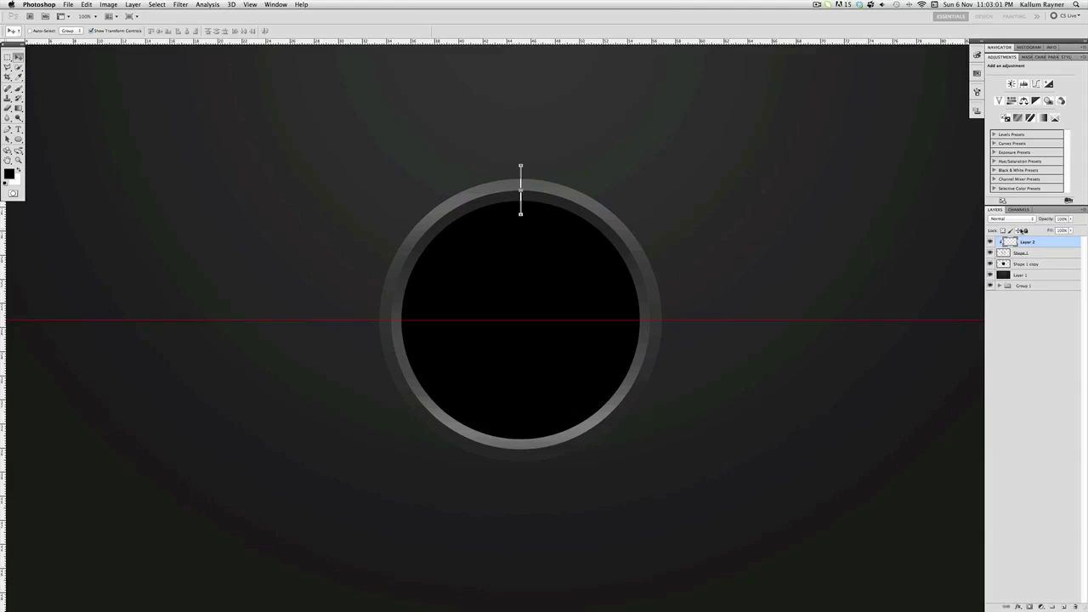
{"action": "left_click", "coordinate": [1011, 219]}
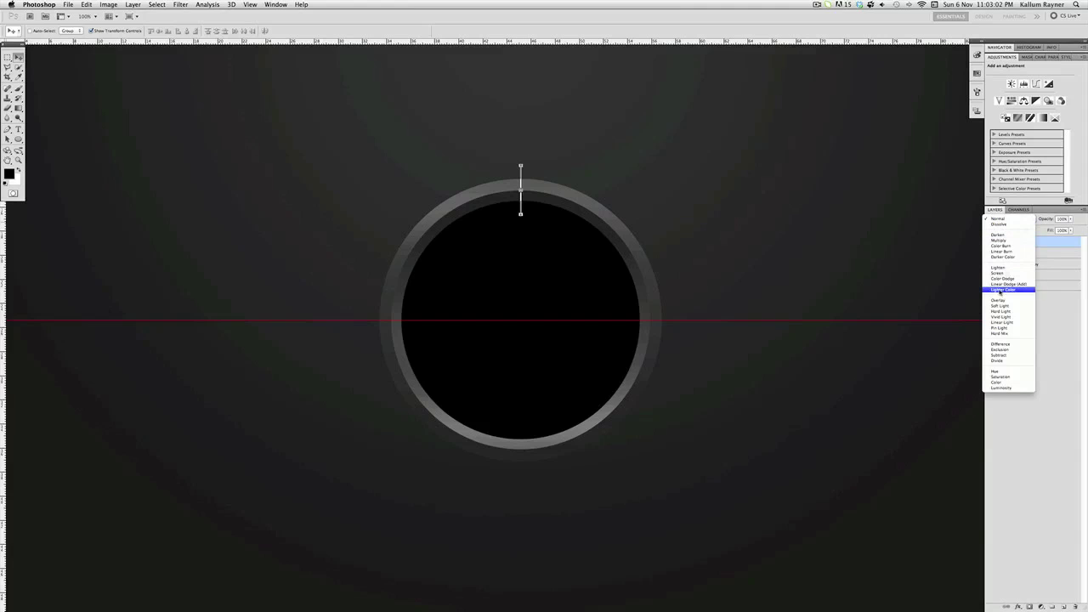
{"action": "left_click", "coordinate": [1012, 322]}
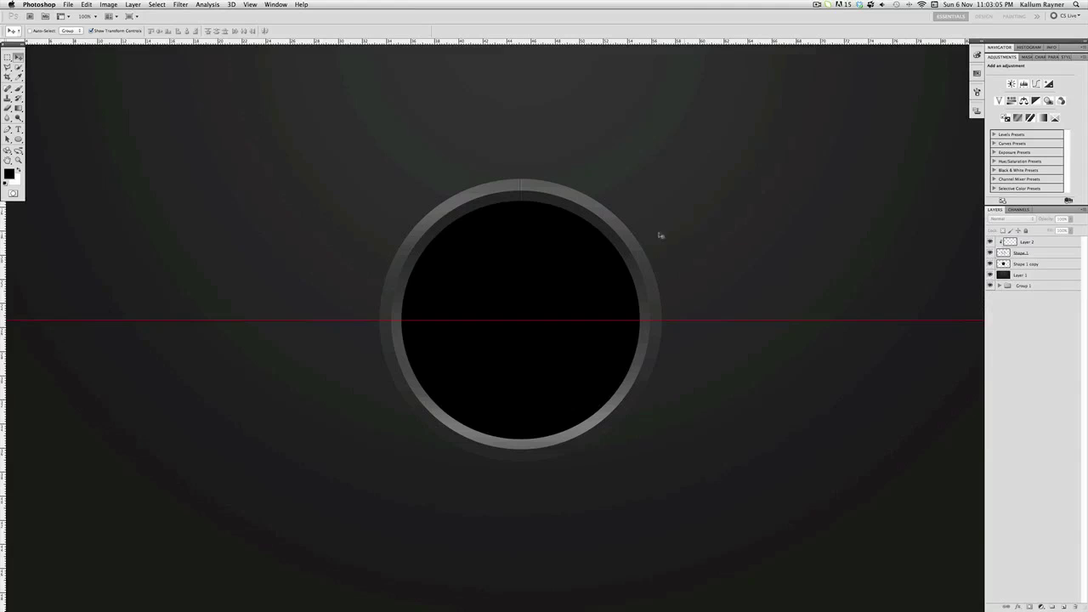
{"action": "left_click", "coordinate": [1037, 244]}
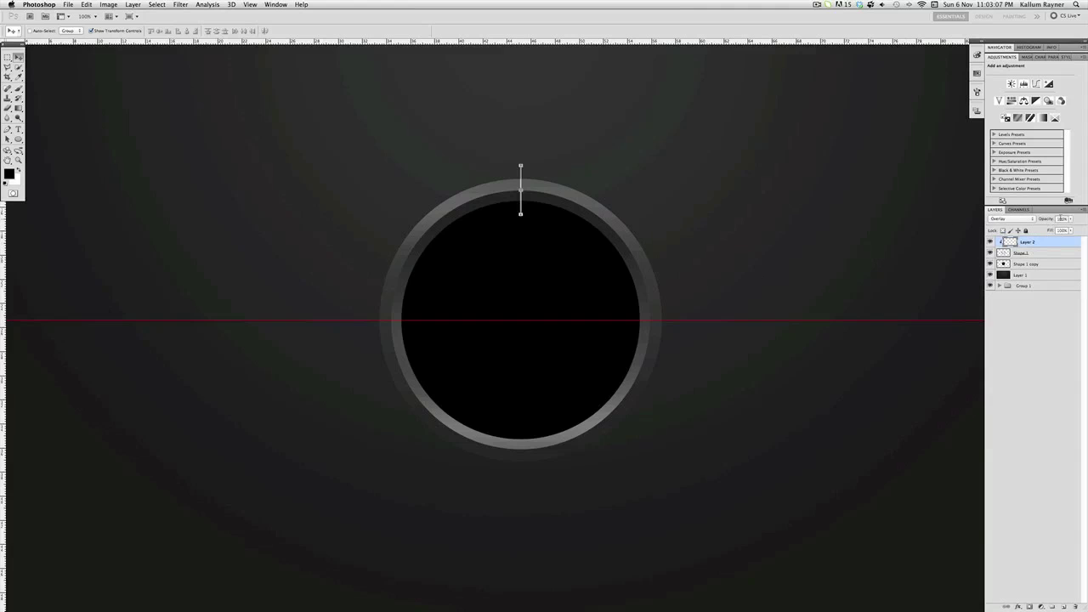
{"action": "left_click", "coordinate": [1040, 339]}
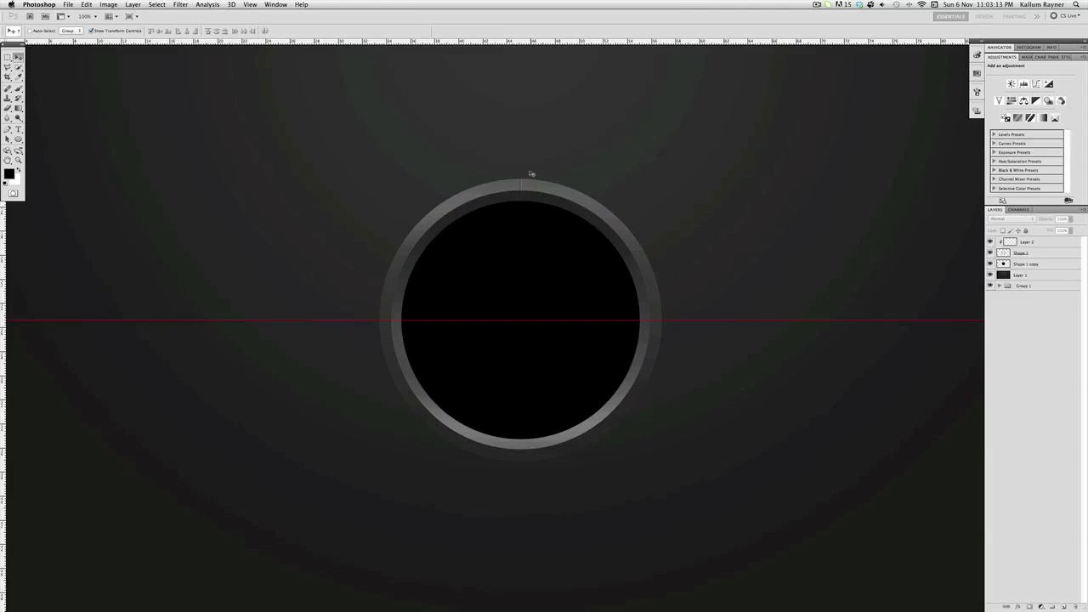
{"action": "left_click", "coordinate": [1020, 244]}
{"action": "left_click", "coordinate": [1017, 328]}
Duplicate the hairline layer twice and clip both copies to the ring
{"action": "left_click", "coordinate": [1030, 245]}
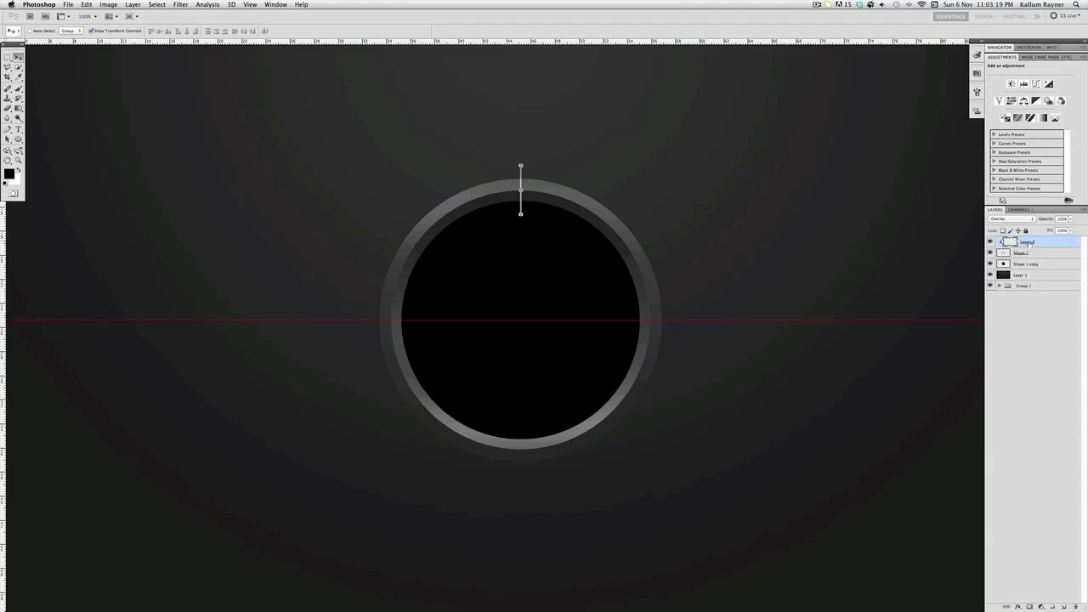
{"action": "key", "text": "super+j"}
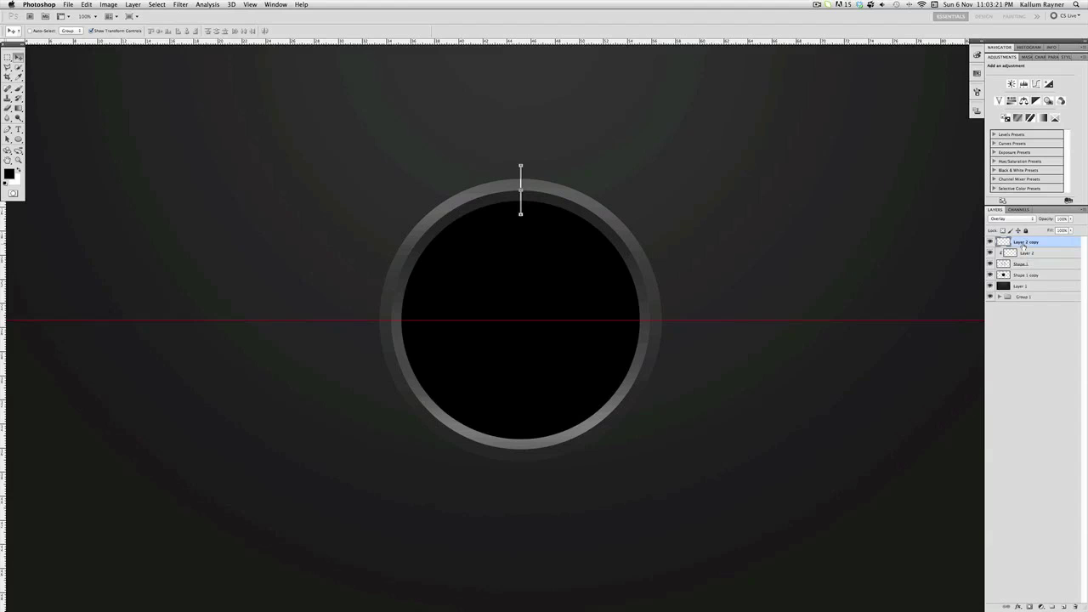
{"action": "left_click", "coordinate": [1024, 380]}
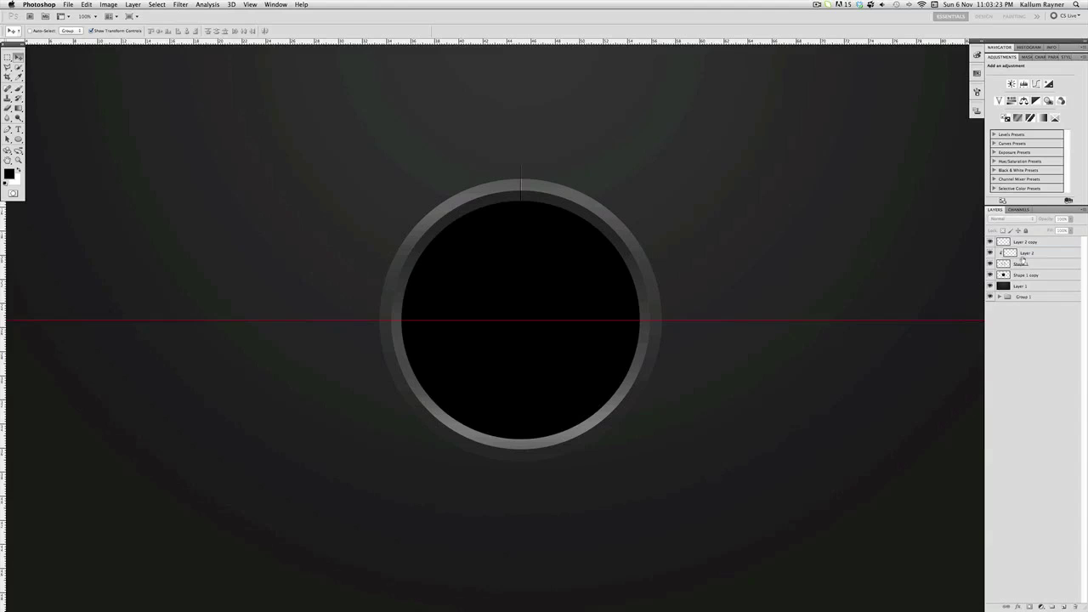
{"action": "left_click", "coordinate": [1048, 248], "text": "alt"}
{"action": "left_click", "coordinate": [1031, 242]}
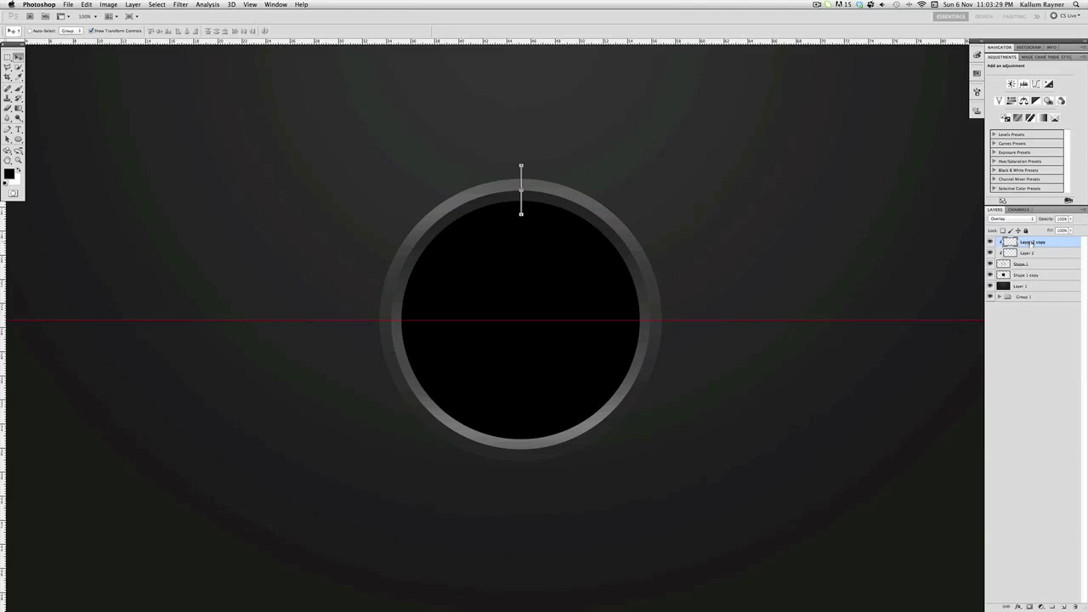
{"action": "key", "text": "super+j"}
{"action": "left_click", "coordinate": [1038, 247], "text": "alt"}
{"action": "left_click", "coordinate": [1036, 336]}
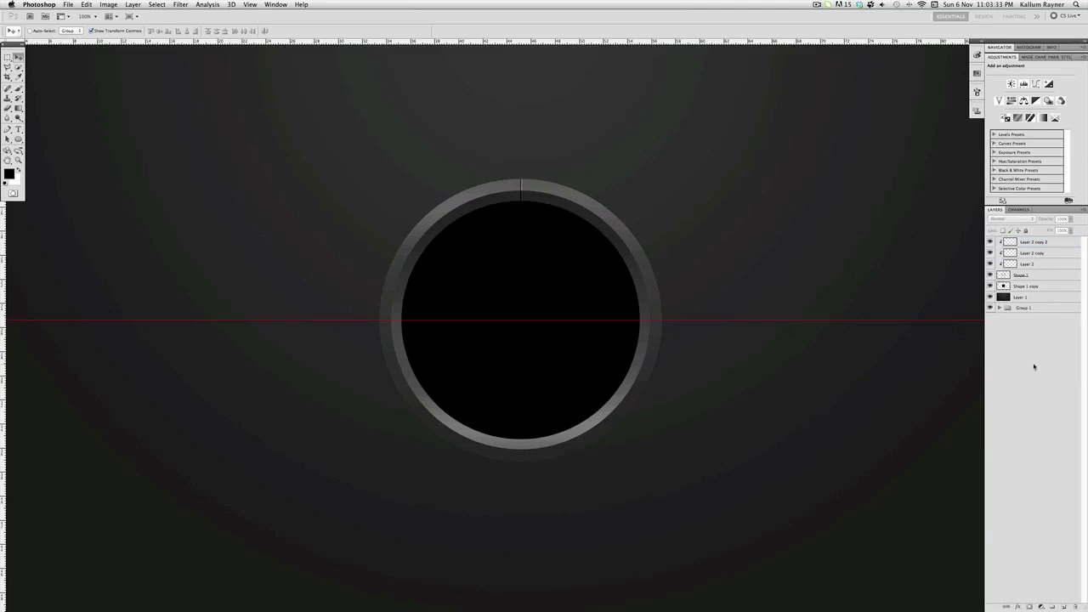
Merge both hairline copies down into Layer 2
{"action": "left_click", "coordinate": [1047, 245]}
{"action": "key", "text": "super+e"}
{"action": "key", "text": "super+e"}
{"action": "left_click", "coordinate": [1038, 303]}
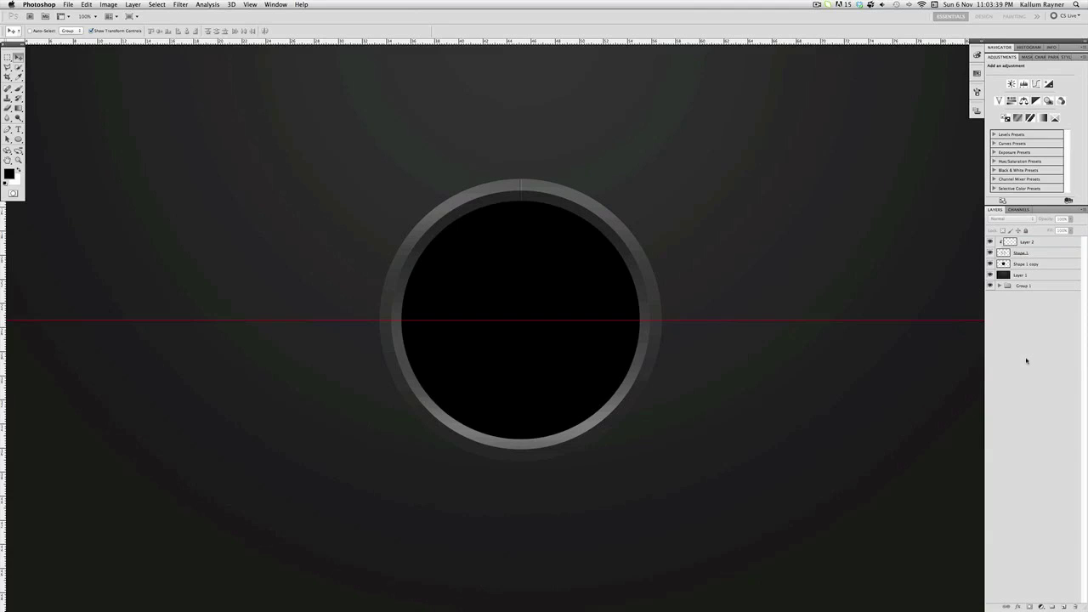
Duplicate the Layer 2 hairline and release both hairline layers from the ring's clipping mask
{"action": "left_click", "coordinate": [1039, 242]}
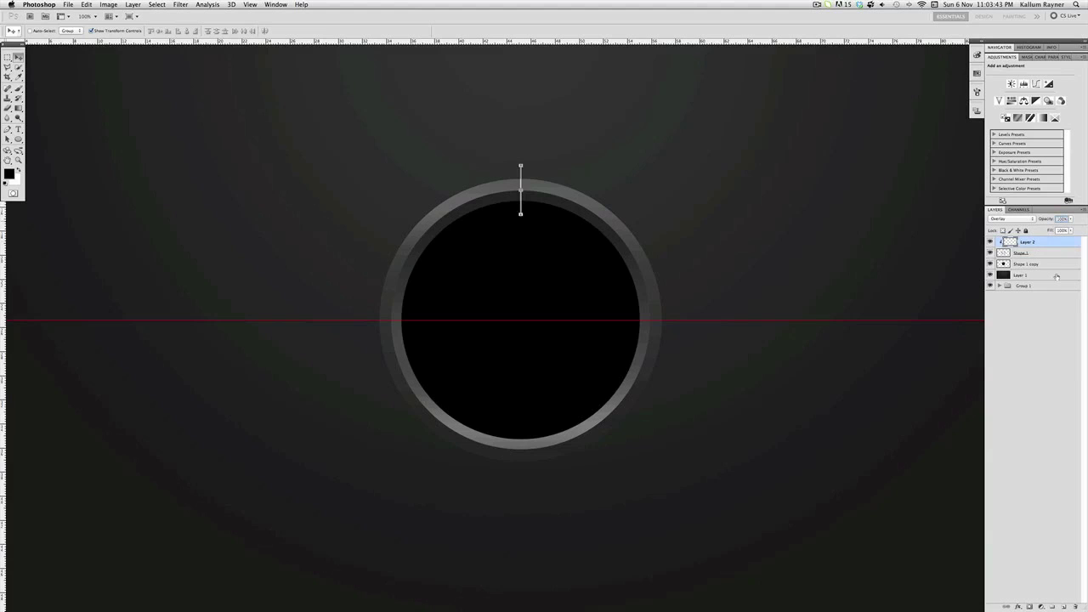
{"action": "left_click", "coordinate": [1070, 418]}
{"action": "key", "text": "super+j"}
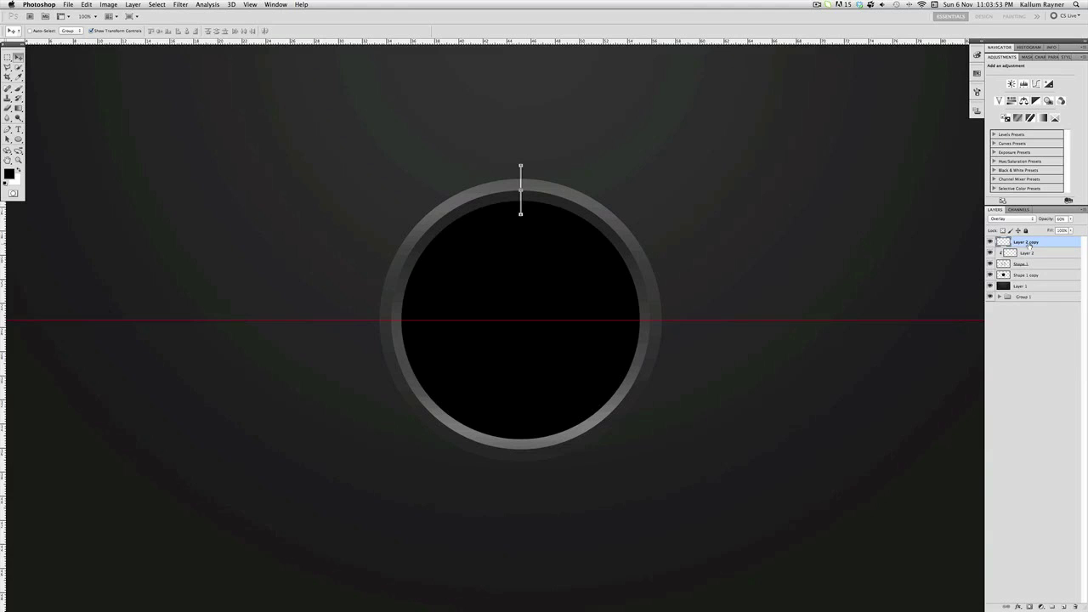
{"action": "left_click", "coordinate": [1031, 254]}
{"action": "left_click", "coordinate": [1054, 245]}
Flip the hairline copy vertically and move it straight down onto the bottom edge of the ring
{"action": "left_click", "coordinate": [87, 4]}
{"action": "mouse_move", "coordinate": [124, 195]}
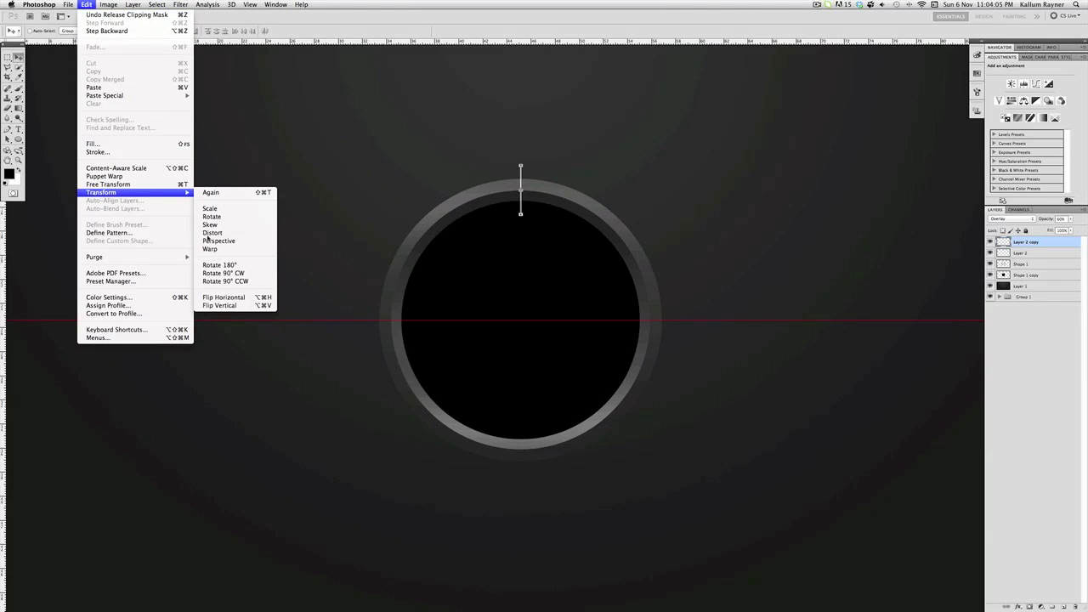
{"action": "left_click", "coordinate": [219, 305]}
{"action": "key", "text": "shift+Down"}
{"action": "key", "text": "shift+Down"}
{"action": "key", "text": "shift+Down"}
{"action": "key", "text": "shift+Down"}
{"action": "key", "text": "shift+Down"}
{"action": "key", "text": "shift+Down"}
{"action": "key", "text": "shift+Down"}
{"action": "key", "text": "shift+Down"}
{"action": "key", "text": "shift+Down"}
{"action": "key", "text": "shift+Down"}
{"action": "key", "text": "shift+Down"}
{"action": "key", "text": "shift+Down"}
{"action": "key", "text": "shift+Down"}
{"action": "key", "text": "shift+Down"}
{"action": "key", "text": "shift+Down"}
{"action": "key", "text": "shift+Down"}
{"action": "key", "text": "shift+Down"}
{"action": "key", "text": "shift+Down"}
{"action": "key", "text": "shift+Down"}
{"action": "key", "text": "shift+Down"}
{"action": "key", "text": "shift+Down"}
{"action": "key", "text": "shift+Down"}
{"action": "key", "text": "shift+Down"}
{"action": "key", "text": "shift+Down"}
{"action": "key", "text": "shift+Down"}
{"action": "key", "text": "shift+Down"}
{"action": "key", "text": "shift+Down"}
{"action": "key", "text": "shift+Down"}
{"action": "key", "text": "shift+Down"}
{"action": "key", "text": "shift+Down"}
{"action": "key", "text": "shift+Down"}
{"action": "key", "text": "shift+Down"}
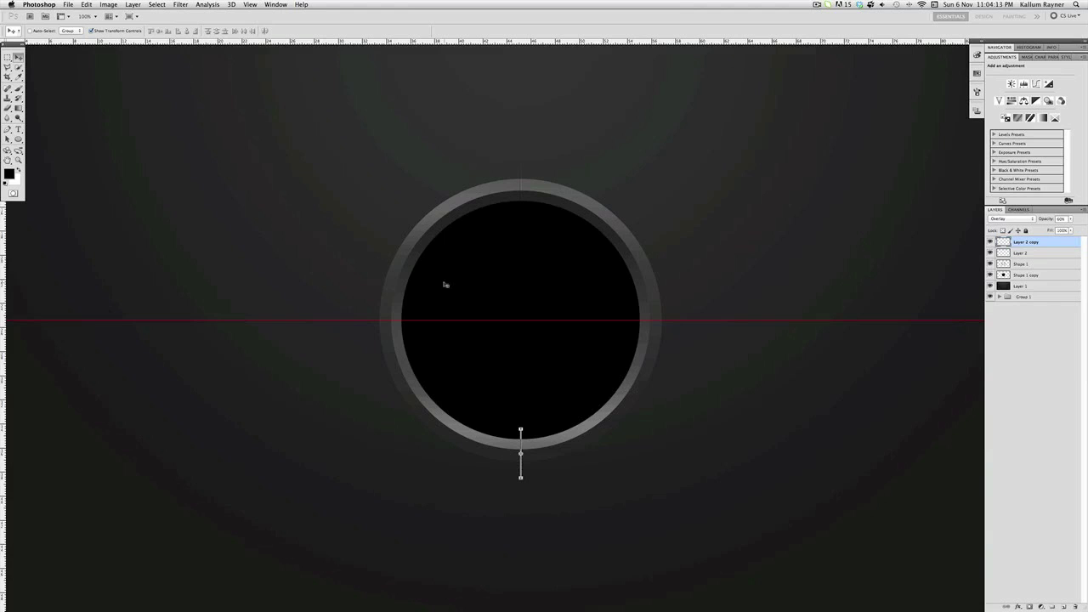
{"action": "left_click", "coordinate": [1059, 390]}
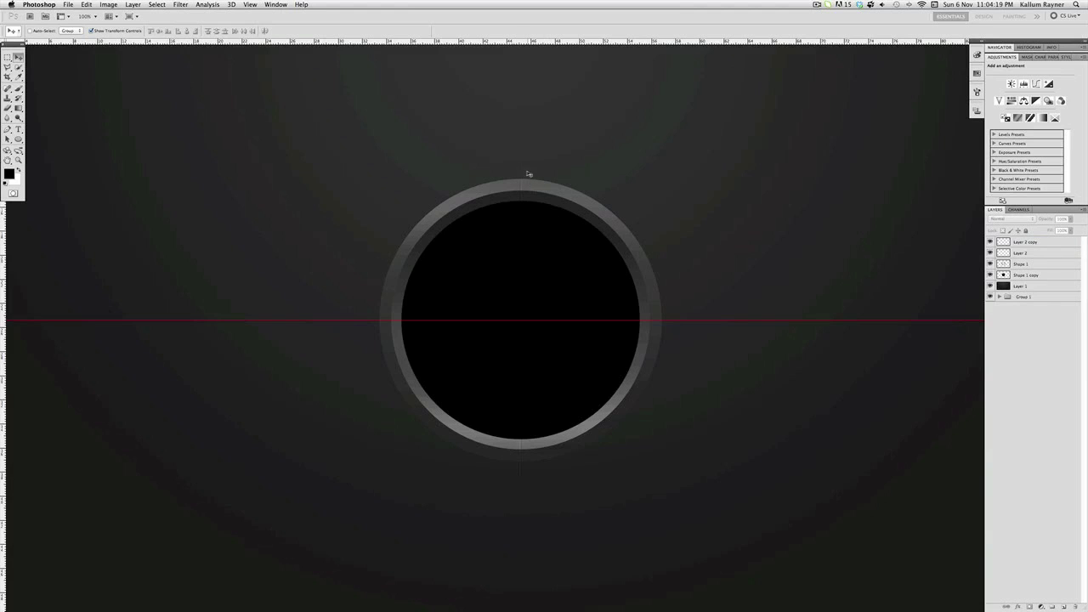
Merge the upper and lower hairline layers and set the merged layer's blend mode to Overlay
{"action": "left_click", "coordinate": [1033, 242]}
{"action": "left_click", "coordinate": [1030, 253], "text": "shift"}
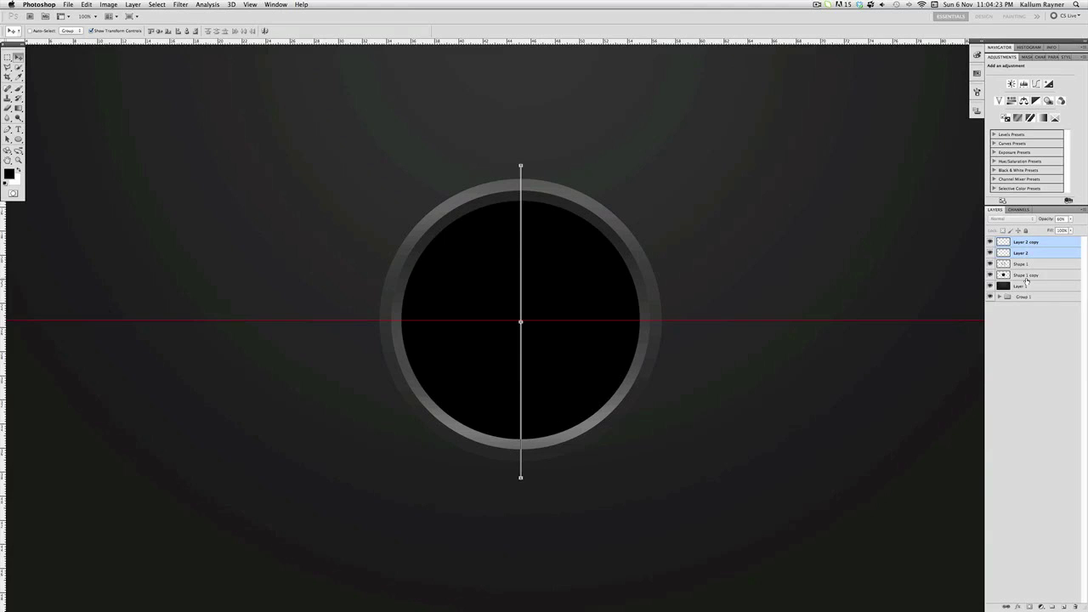
{"action": "left_click", "coordinate": [1010, 219]}
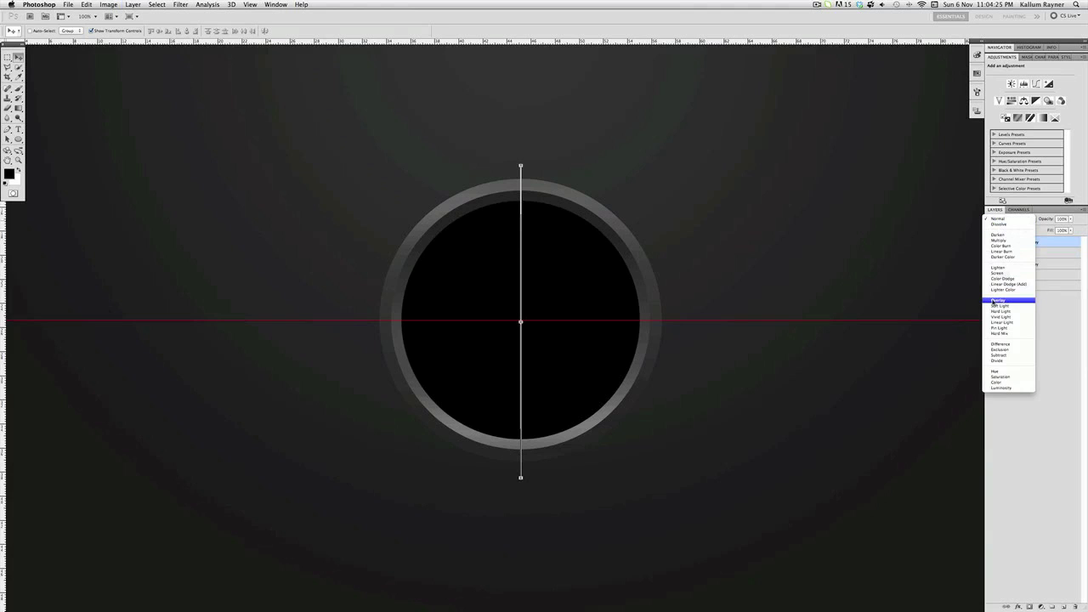
{"action": "left_click", "coordinate": [992, 302]}
{"action": "left_click", "coordinate": [1020, 293]}
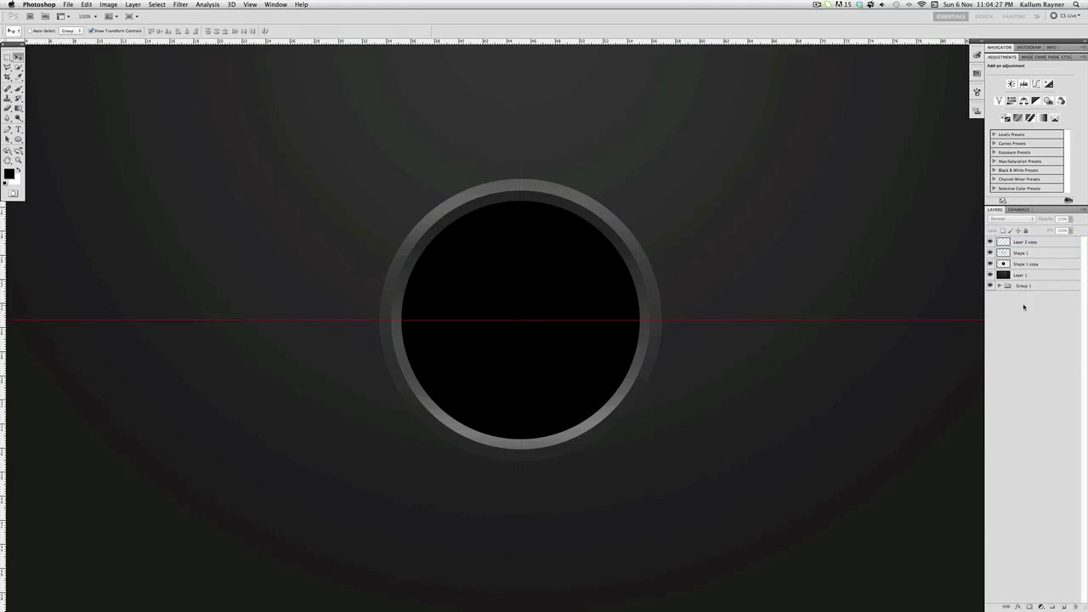
Lower the opacity of the merged vertical hairline layer
{"action": "left_click", "coordinate": [1028, 242]}
{"action": "left_click", "coordinate": [1061, 219]}
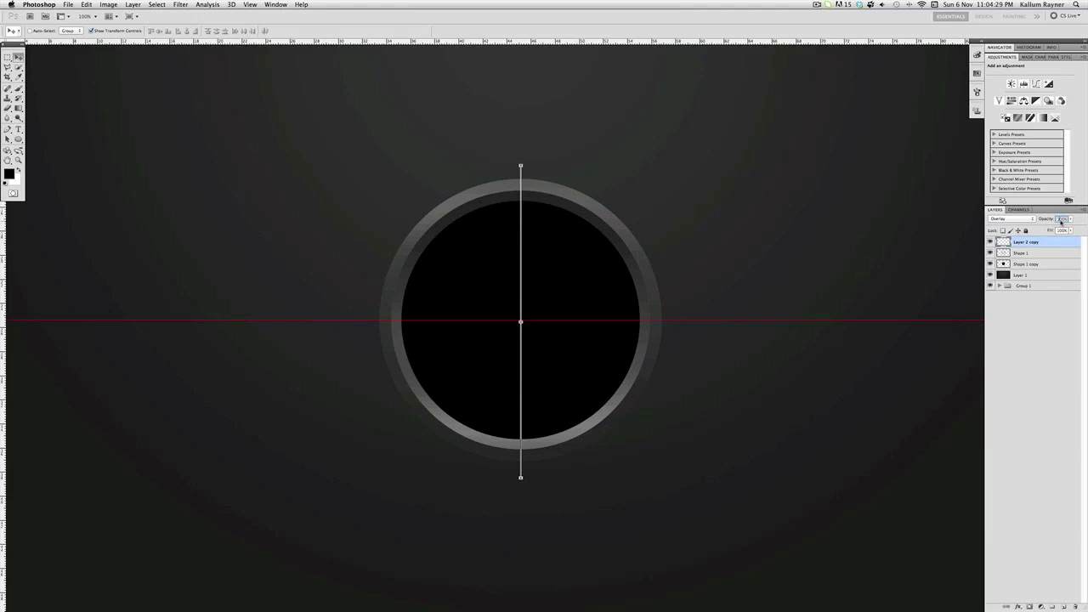
{"action": "type", "text": "35"}
{"action": "left_click", "coordinate": [1020, 233]}
Duplicate the vertical hairline layer and rotate the copy 90° clockwise to mark the ring's sides
{"action": "left_click", "coordinate": [1023, 242]}
{"action": "key", "text": "super+j"}
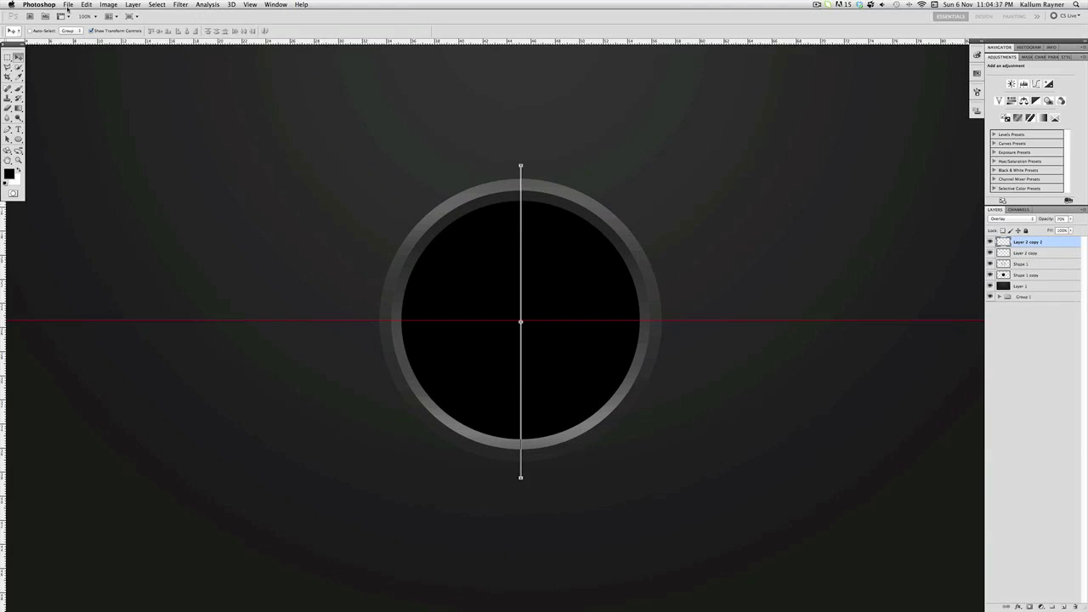
{"action": "left_click", "coordinate": [86, 5]}
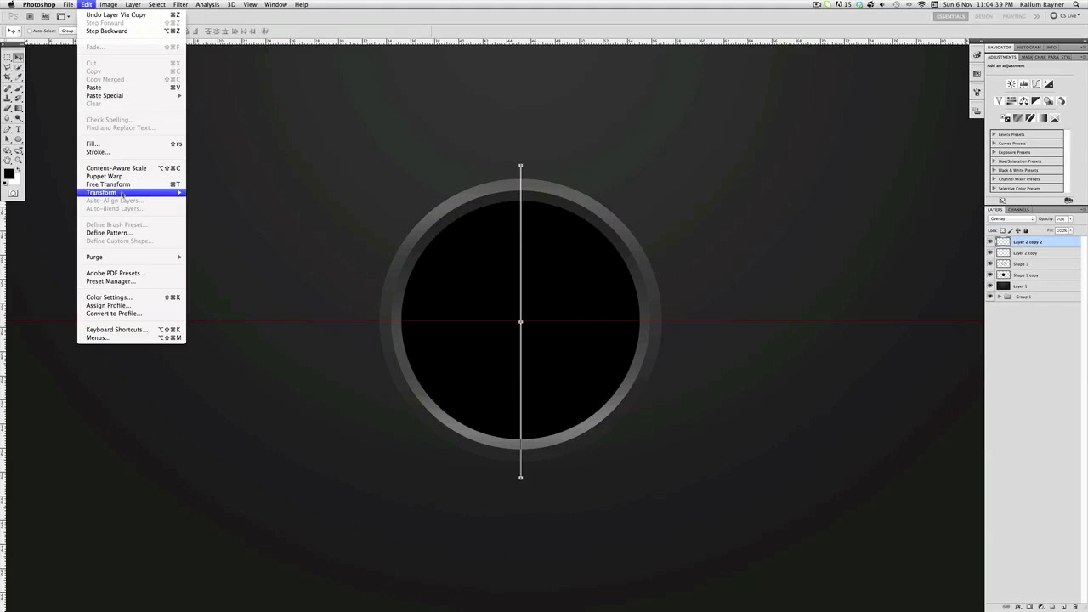
{"action": "mouse_move", "coordinate": [174, 193]}
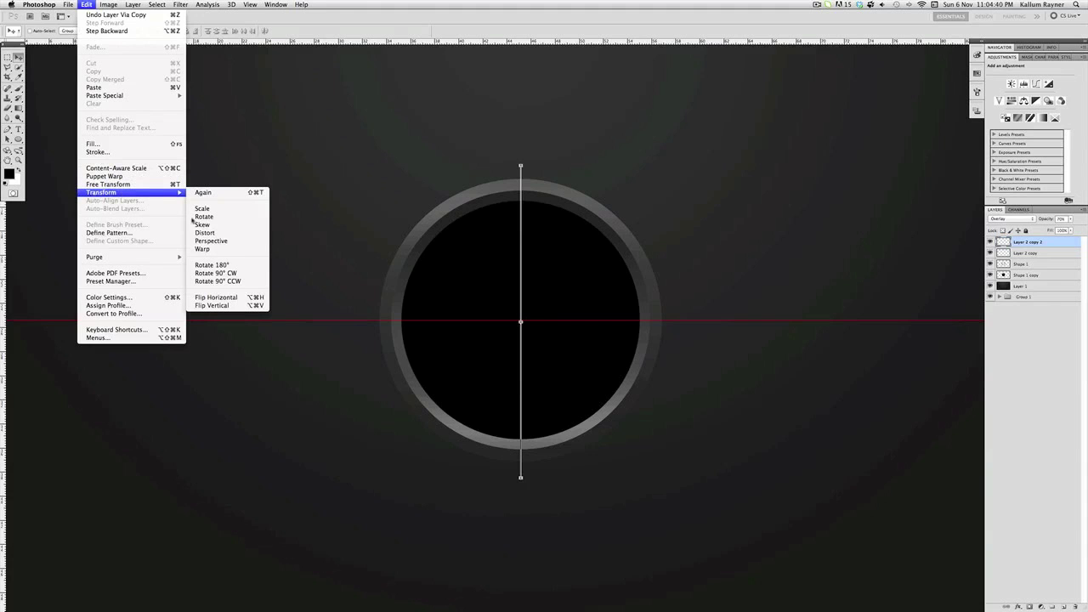
{"action": "left_click", "coordinate": [239, 273]}
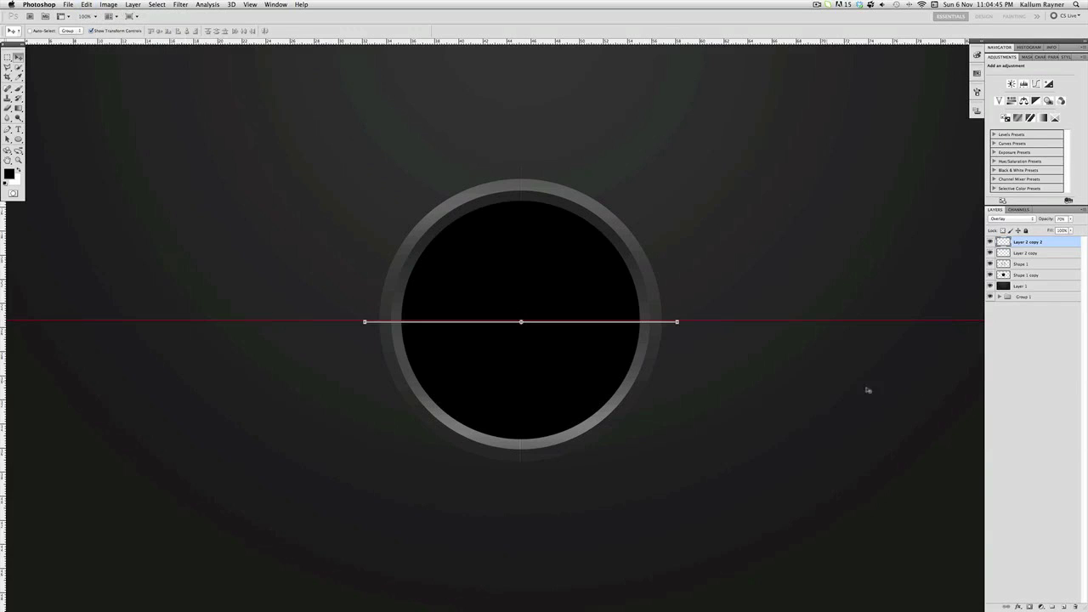
{"action": "key", "text": "Return"}
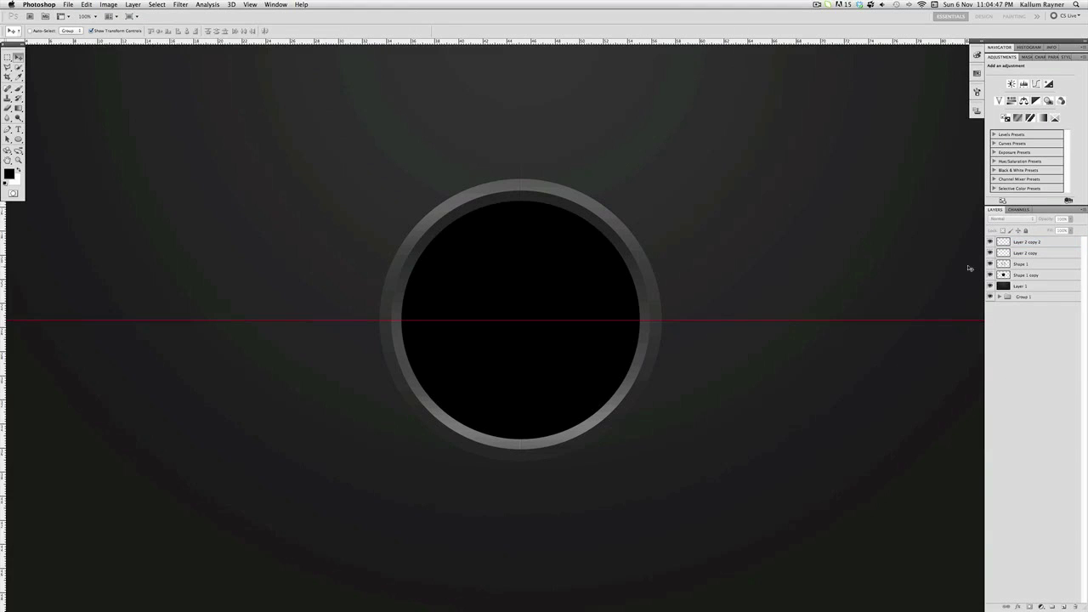
Deselect the horizontal hairline layer and remove the horizontal guide from the canvas
{"action": "left_click", "coordinate": [1020, 243]}
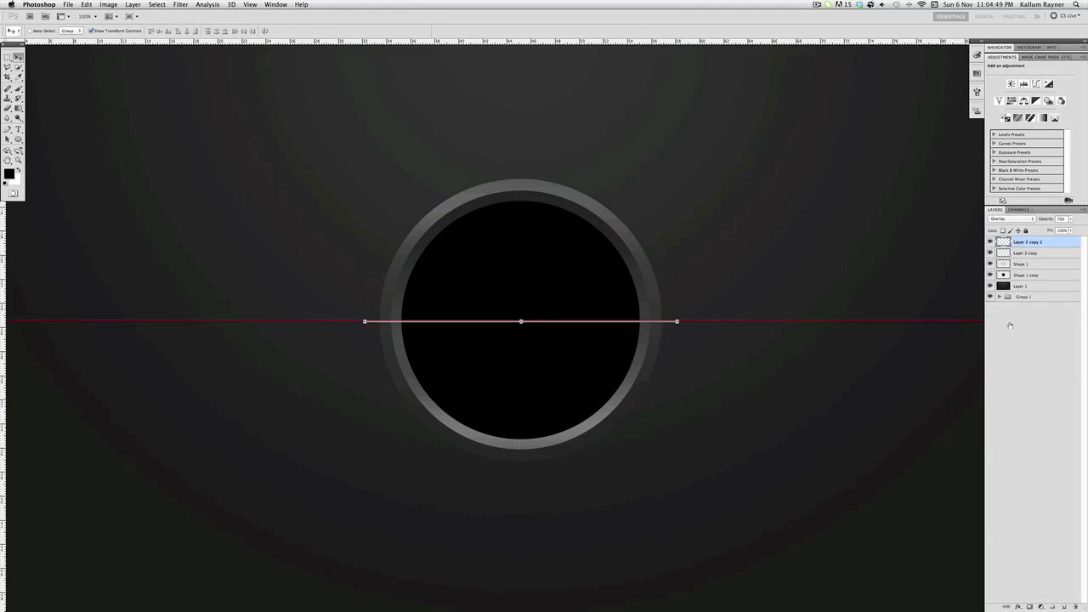
{"action": "left_click", "coordinate": [1016, 380]}
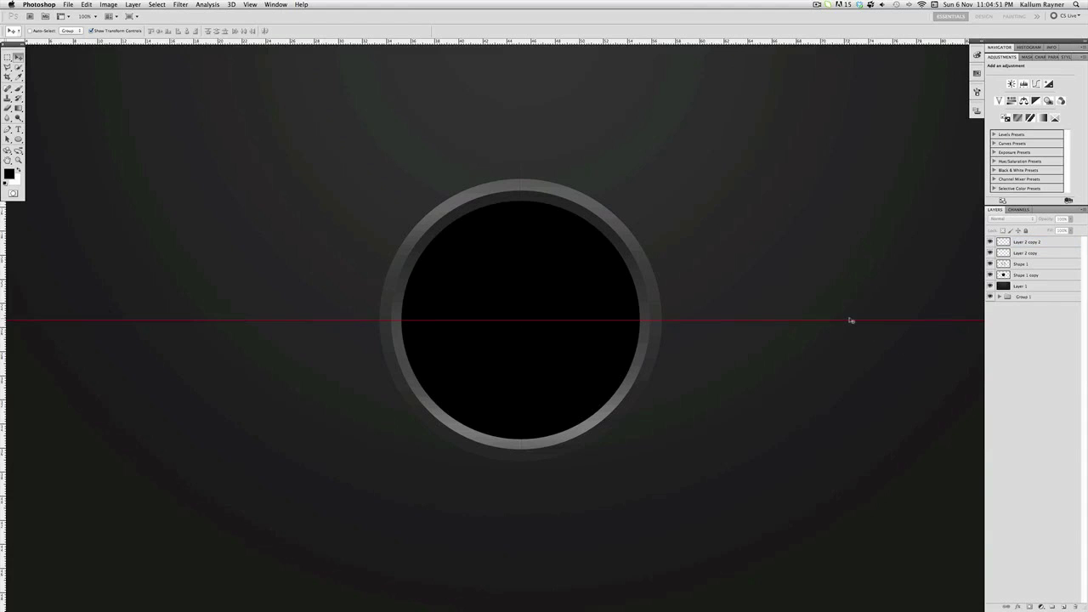
{"action": "left_click_drag", "start_coordinate": [849, 319], "coordinate": [848, 38]}
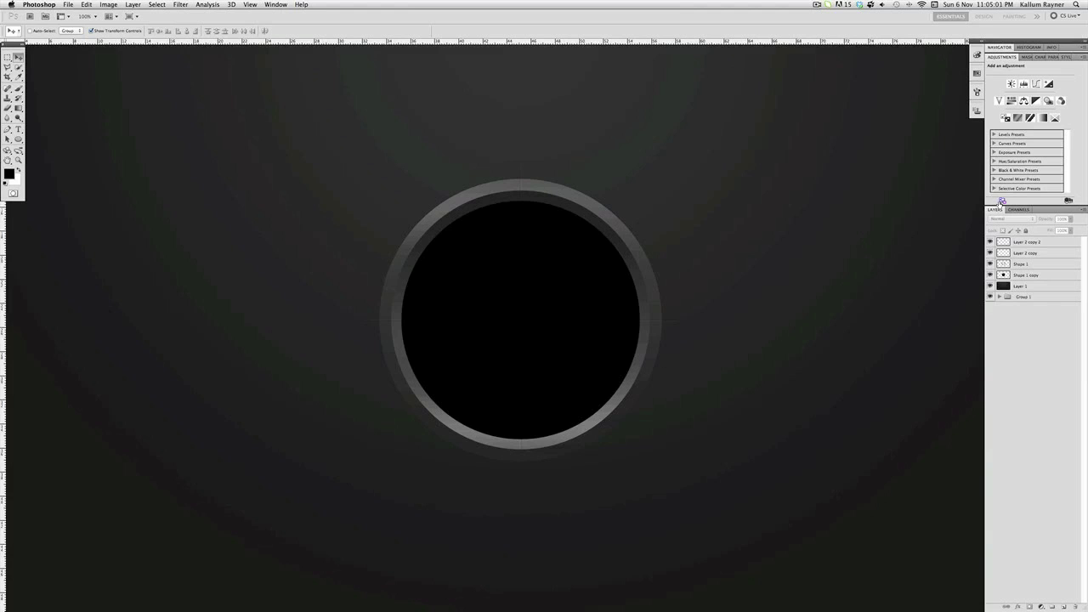
Merge the vertical and horizontal hairline layers and set the result's blend mode to Overlay
{"action": "left_click", "coordinate": [1027, 243]}
{"action": "left_click", "coordinate": [1026, 253], "text": "shift"}
{"action": "key", "text": "super+e"}
{"action": "left_click", "coordinate": [1011, 218]}
{"action": "left_click", "coordinate": [1011, 303]}
Set the merged cross-line layer's opacity to 100% and clip it to the ring
{"action": "left_click", "coordinate": [1062, 218]}
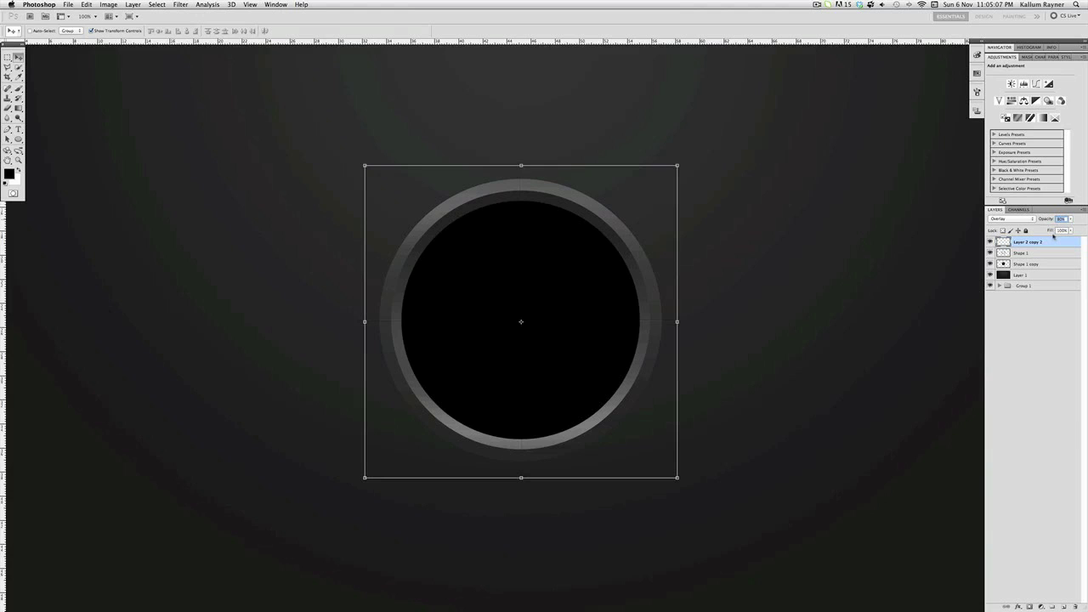
{"action": "left_click", "coordinate": [1030, 389]}
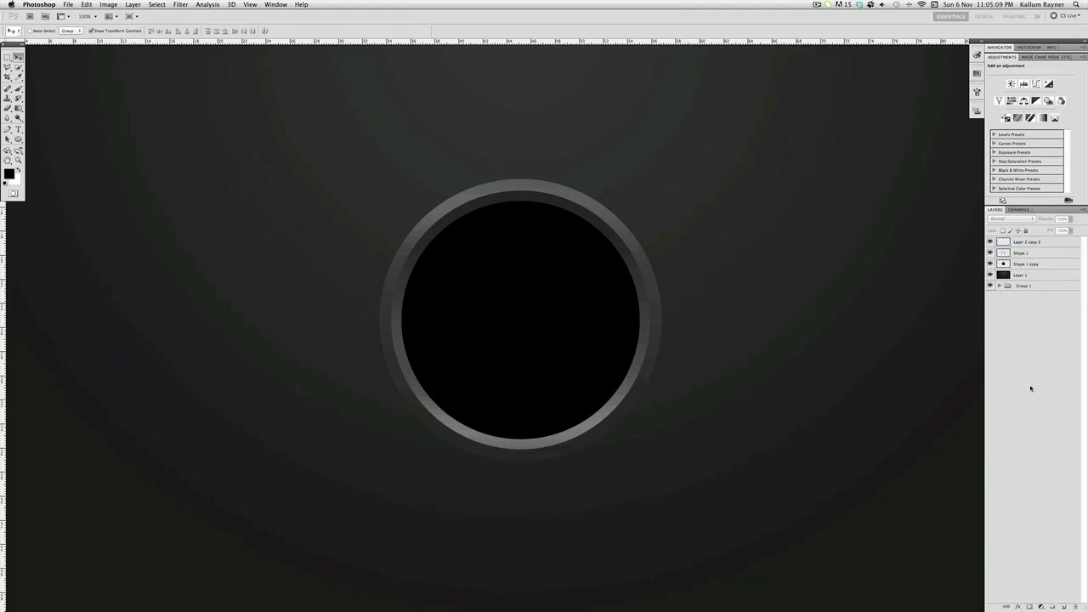
{"action": "left_click", "coordinate": [1031, 241]}
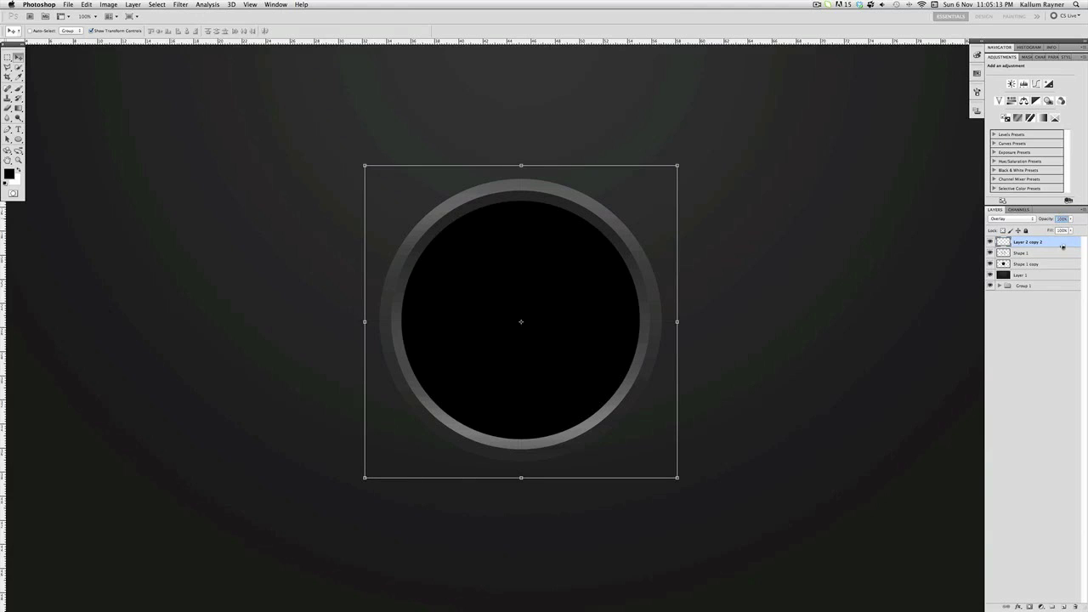
{"action": "left_click", "coordinate": [1011, 392]}
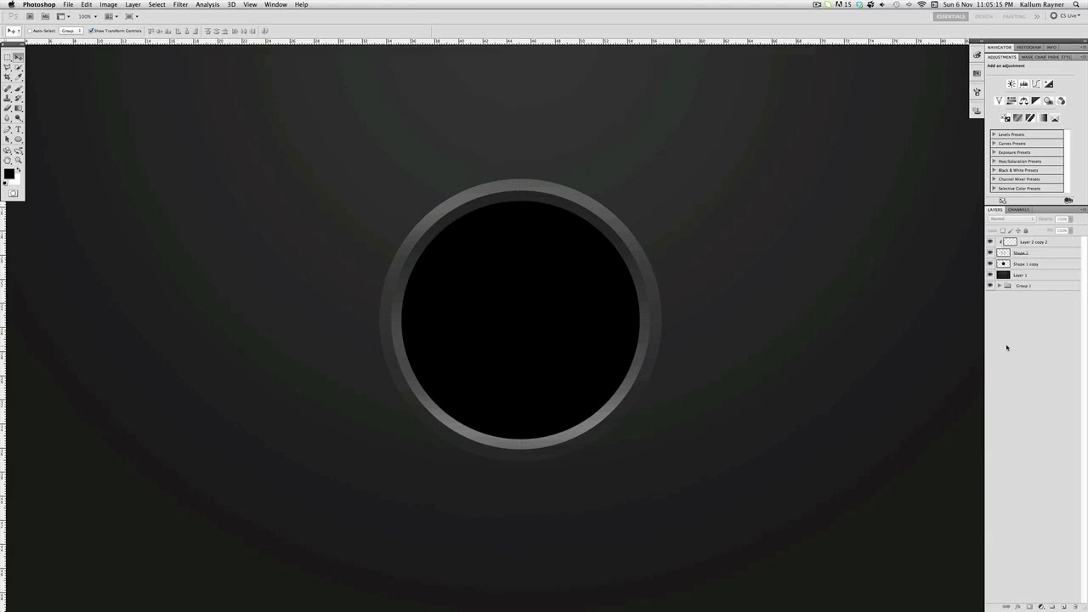
Duplicate the cross-line layer, clip the copy to the ring, and rotate it 45° to add diagonal lines
{"action": "left_click", "coordinate": [1031, 241]}
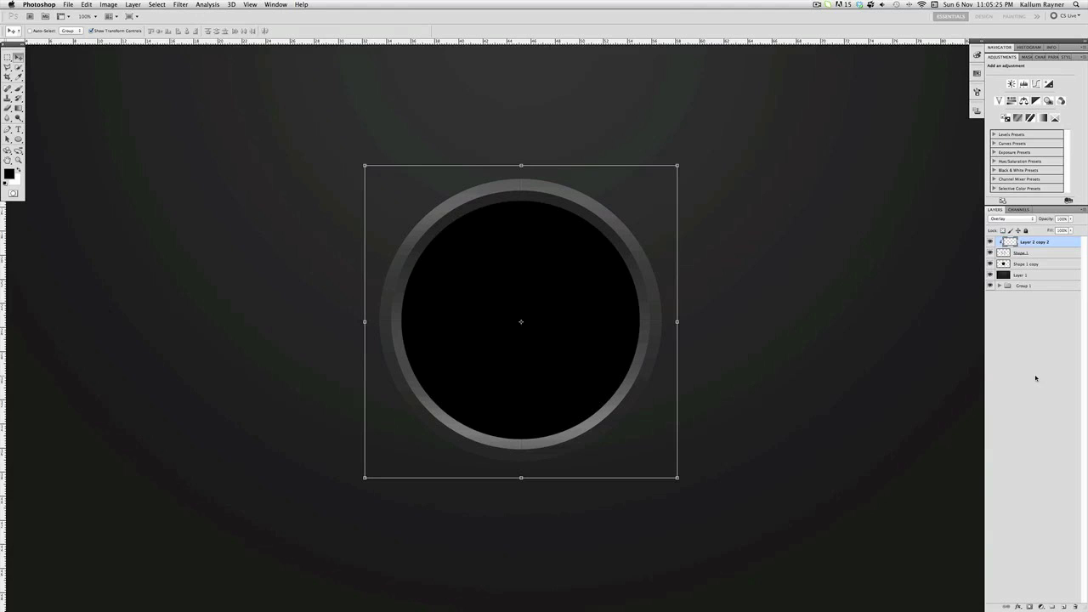
{"action": "key", "text": "super+j"}
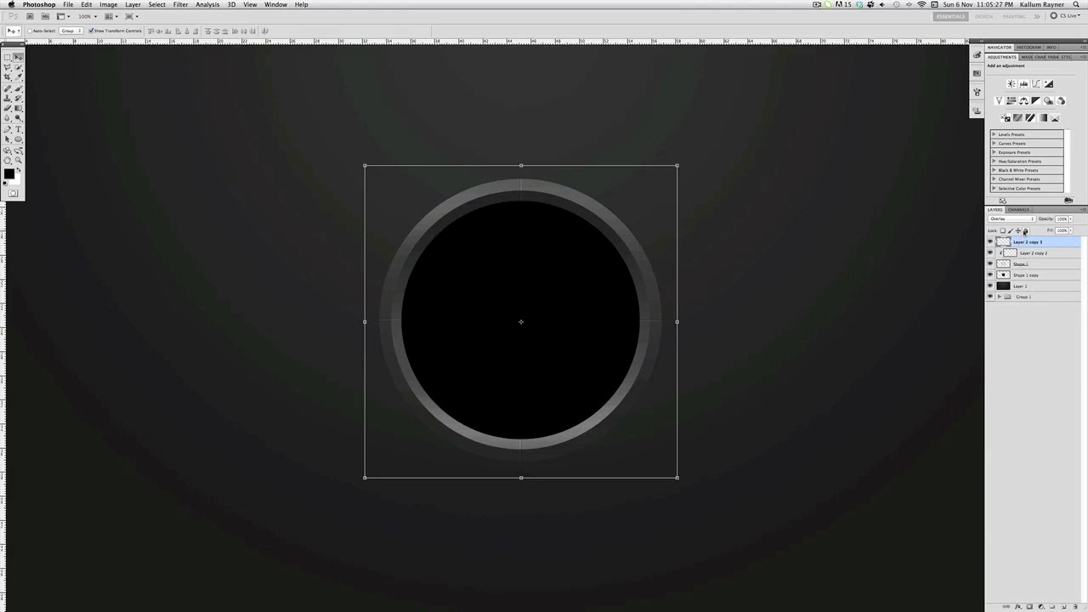
{"action": "left_click", "coordinate": [1030, 252]}
{"action": "double_click", "coordinate": [1034, 242]}
{"action": "key", "text": "Return"}
{"action": "left_click", "coordinate": [677, 488]}
{"action": "left_click_drag", "start_coordinate": [678, 488], "coordinate": [521, 527]}
{"action": "key", "text": "Return"}
{"action": "left_click", "coordinate": [1023, 511]}
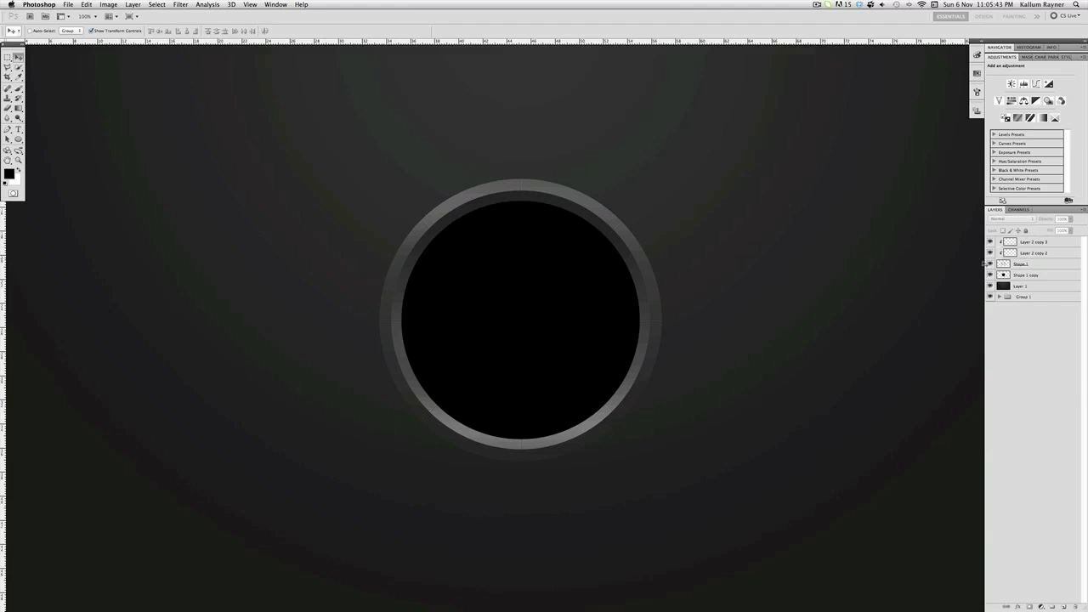
Merge the two clipped cross-line layers and set the merged layer's blend mode to Overlay
{"action": "left_click", "coordinate": [1056, 244]}
{"action": "left_click", "coordinate": [1046, 254], "text": "shift"}
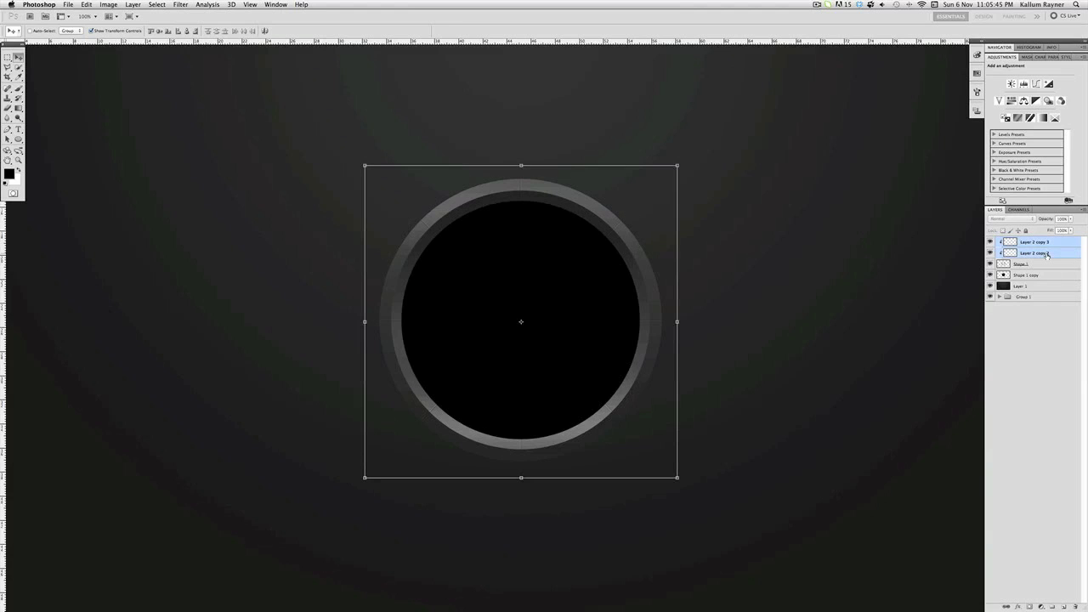
{"action": "key", "text": "super+e"}
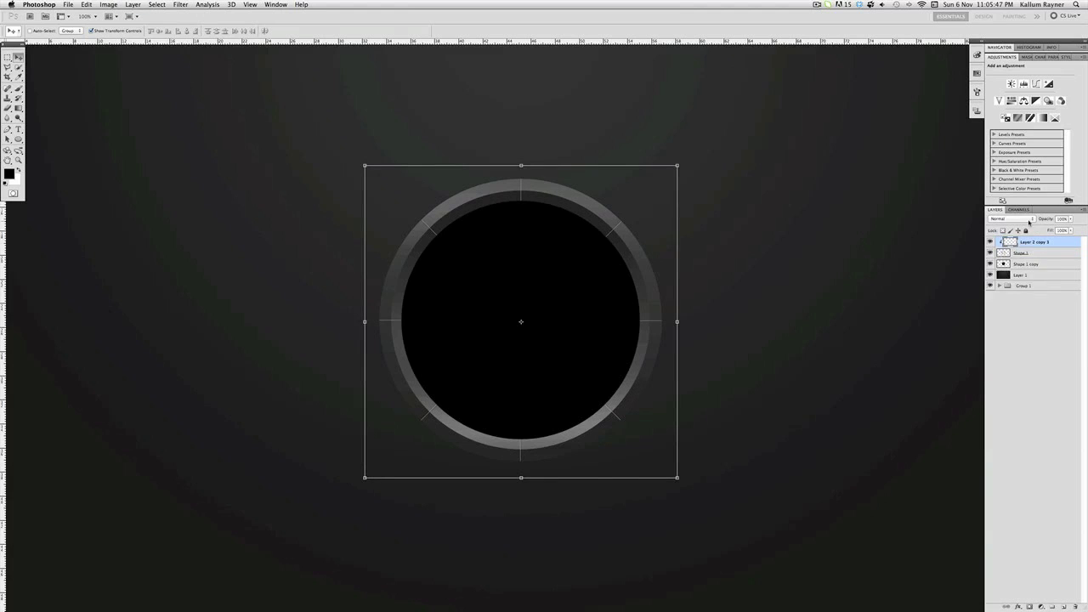
{"action": "left_click", "coordinate": [1012, 219]}
{"action": "left_click", "coordinate": [1016, 287]}
{"action": "key", "text": "super+alt+a"}
Duplicate the eight-line layer, clip the copy to the ring, and merge it down into Layer 2 copy 3
{"action": "left_click", "coordinate": [1037, 245]}
{"action": "key", "text": "super+j"}
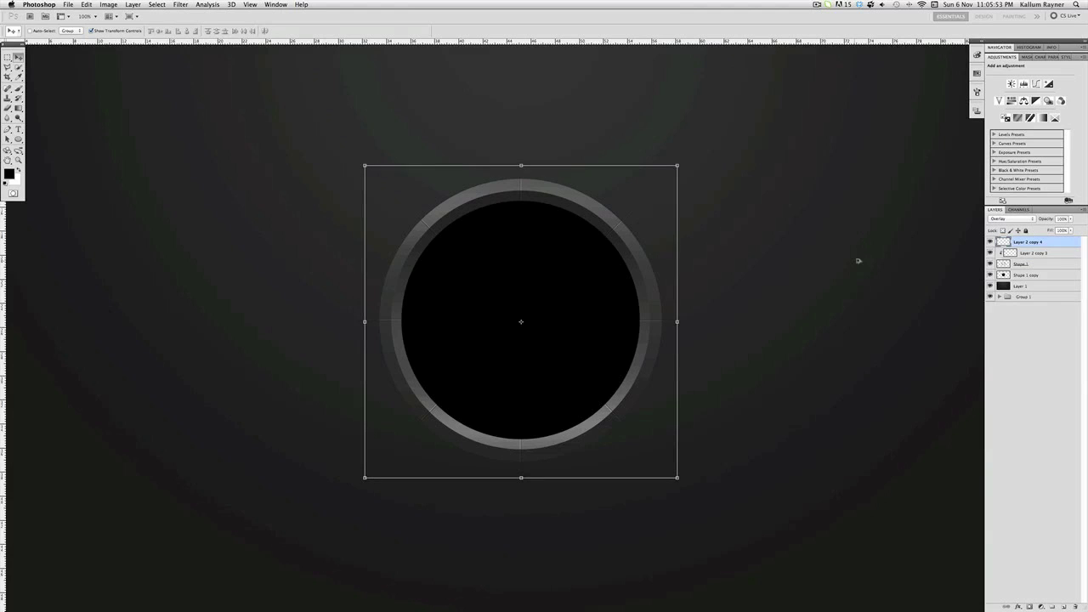
{"action": "left_click", "coordinate": [1060, 248], "text": "alt"}
{"action": "key", "text": "Right"}
{"action": "key", "text": "Left"}
{"action": "key", "text": "ctrl+e"}
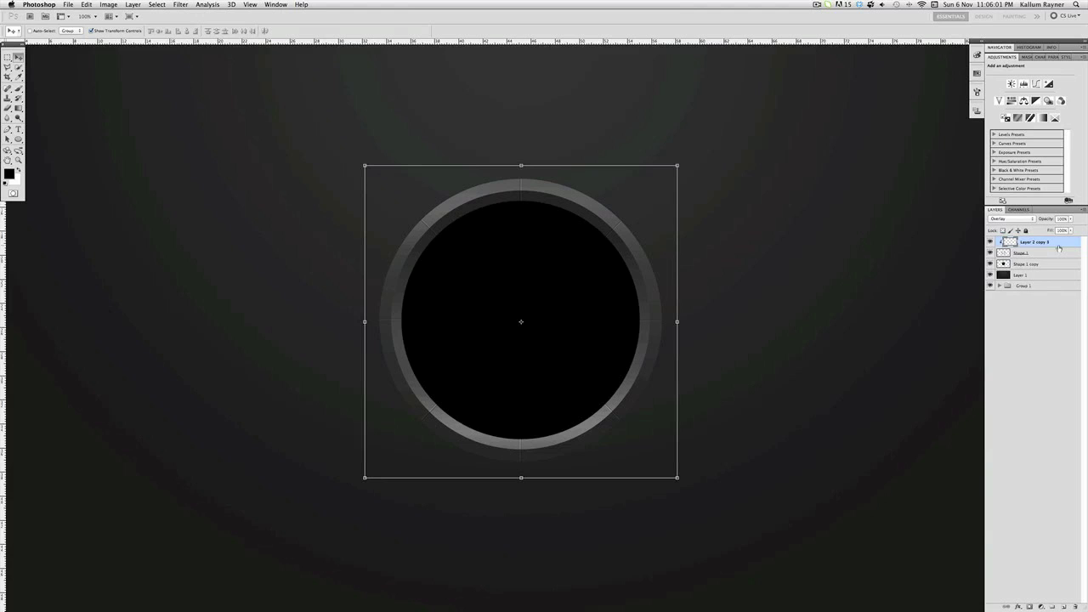
{"action": "left_click", "coordinate": [1027, 365]}
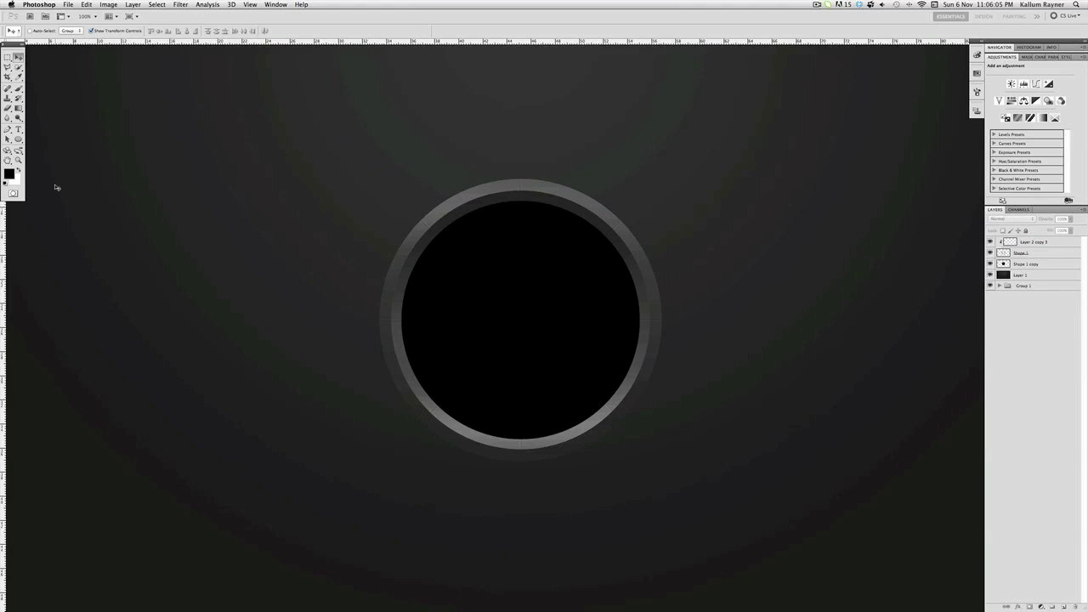
{"action": "key", "text": "z"}
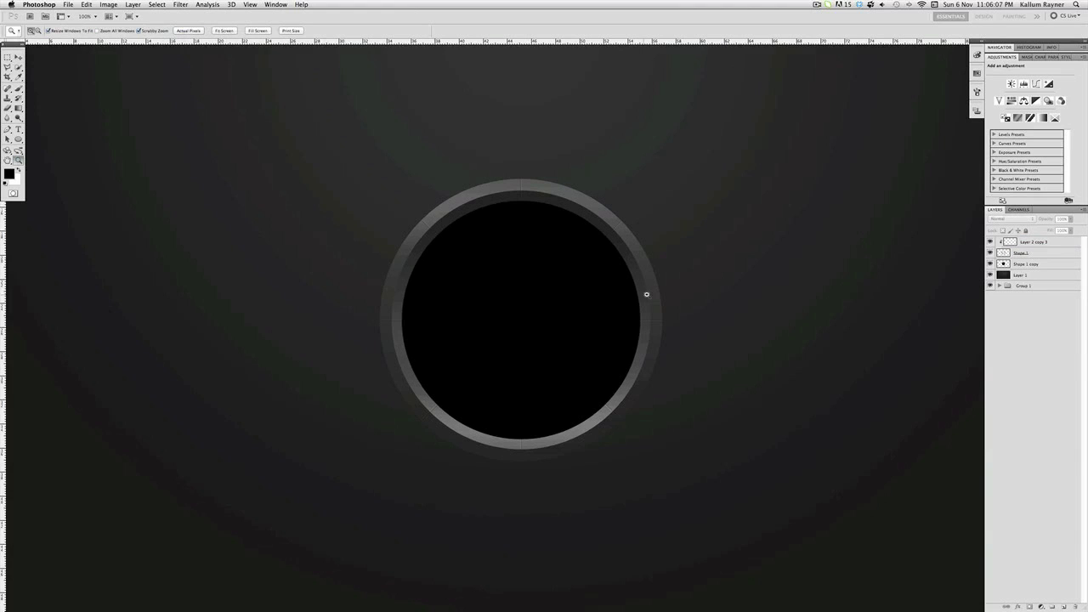
{"action": "scroll", "coordinate": [634, 297], "scroll_direction": "right", "scroll_amount": 3}
{"action": "scroll", "coordinate": [636, 295], "scroll_direction": "right", "scroll_amount": 2}
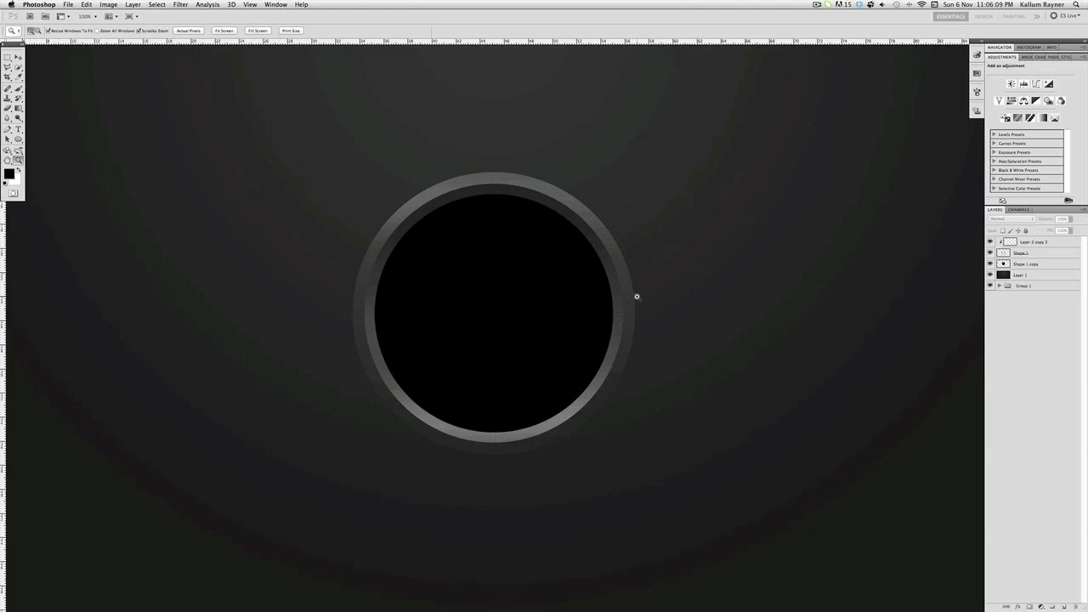
{"action": "scroll", "coordinate": [637, 296], "scroll_direction": "left", "scroll_amount": 2}
{"action": "left_click", "coordinate": [18, 57]}
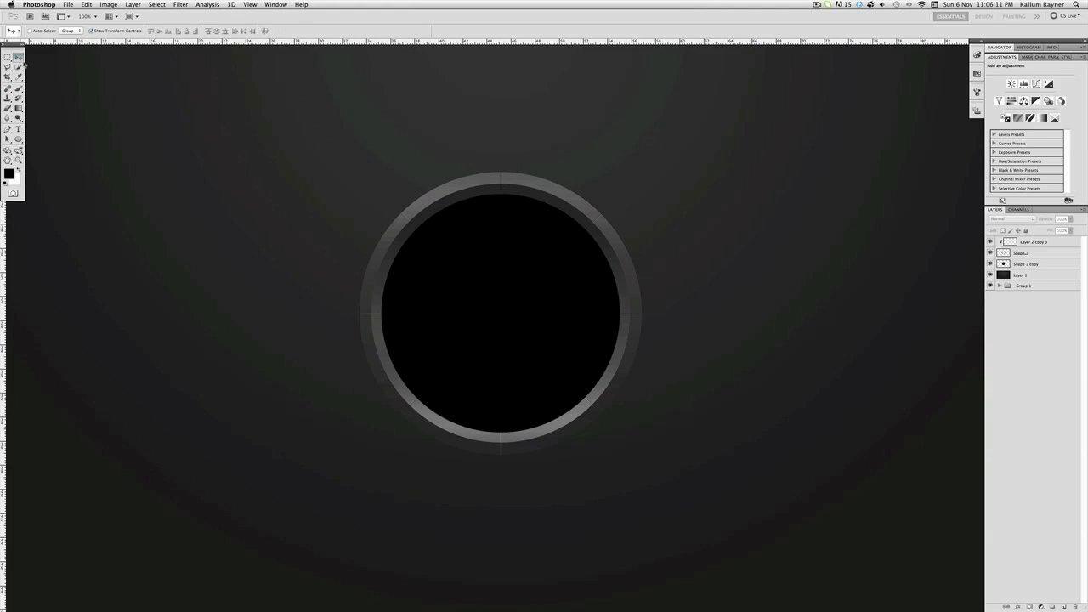
{"action": "left_click", "coordinate": [1042, 243]}
{"action": "mouse_move", "coordinate": [584, 326]}
{"action": "left_mouse_down"}
{"action": "mouse_move", "coordinate": [601, 332]}
{"action": "mouse_move", "coordinate": [585, 338]}
{"action": "mouse_move", "coordinate": [572, 318]}
{"action": "left_mouse_up"}
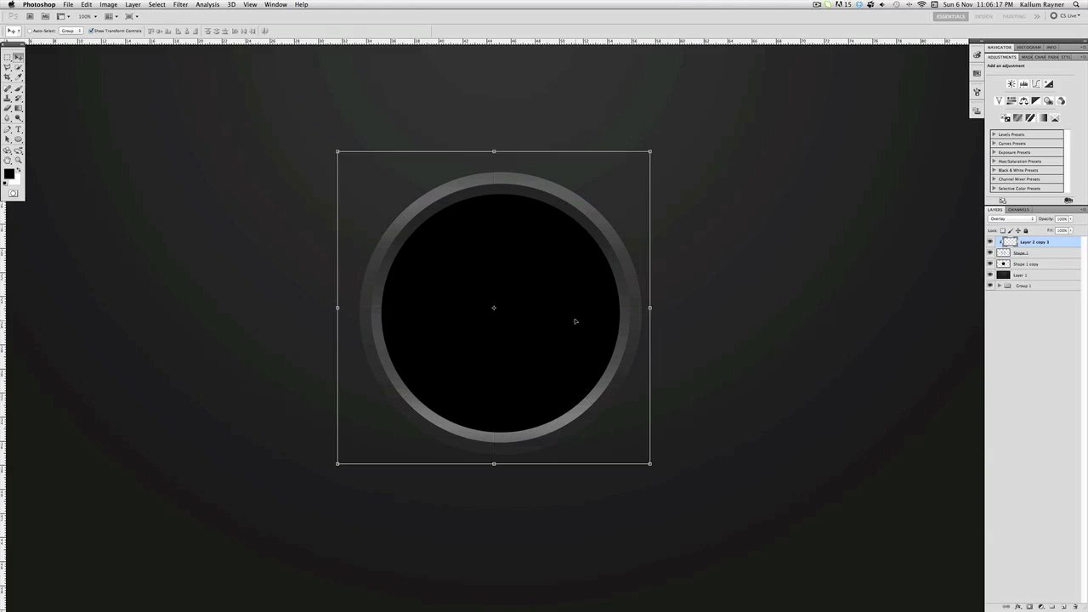
{"action": "key", "text": "super+z"}
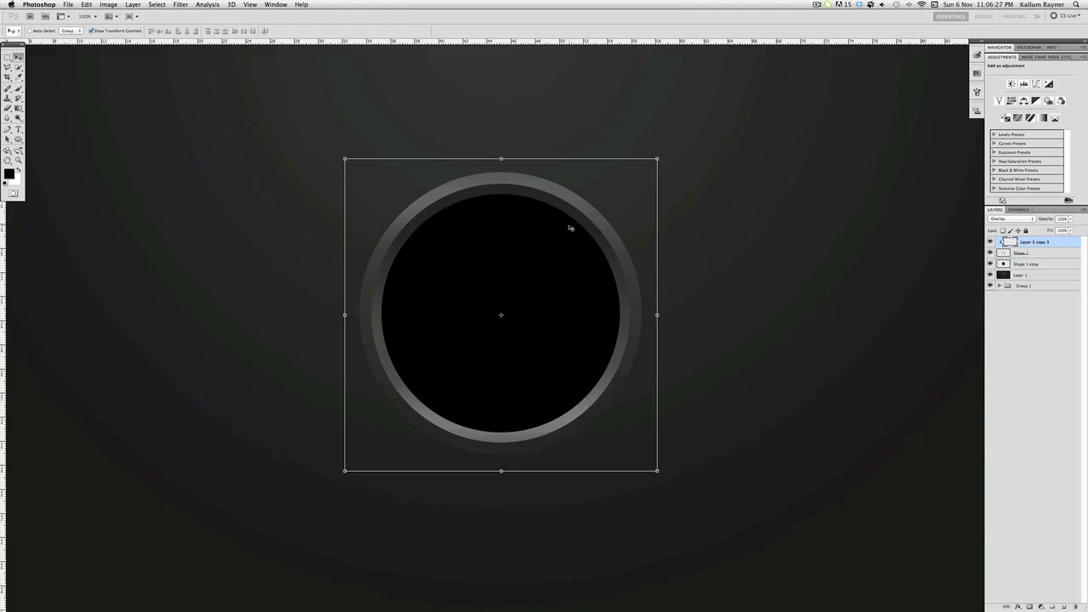
{"action": "left_click", "coordinate": [1007, 315]}
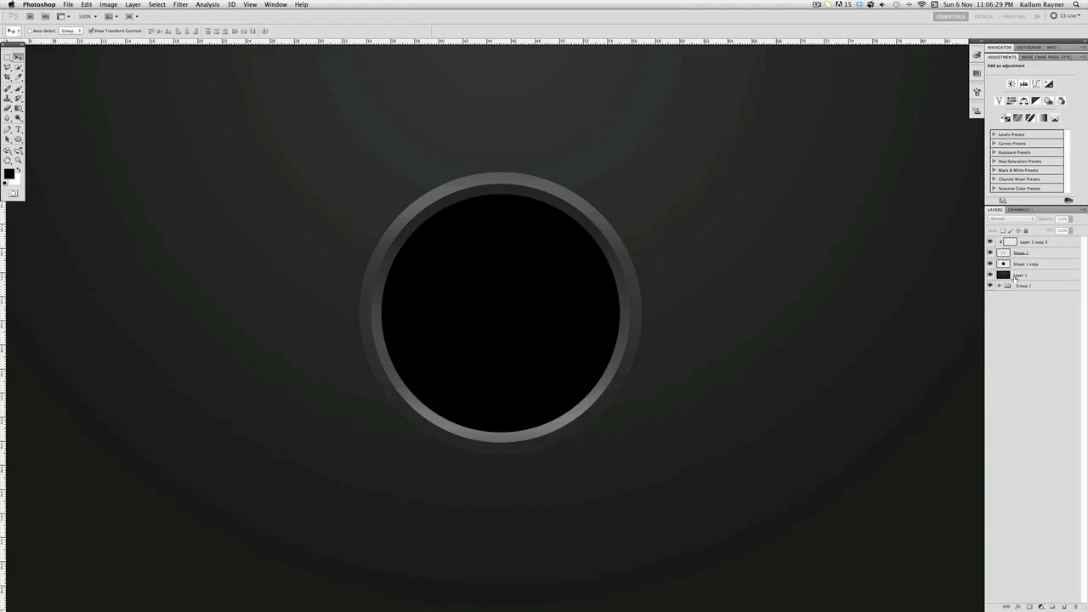
Merge the clipped Overlay line layer down into the Shape 1 ring layer
{"action": "left_click", "coordinate": [1034, 243]}
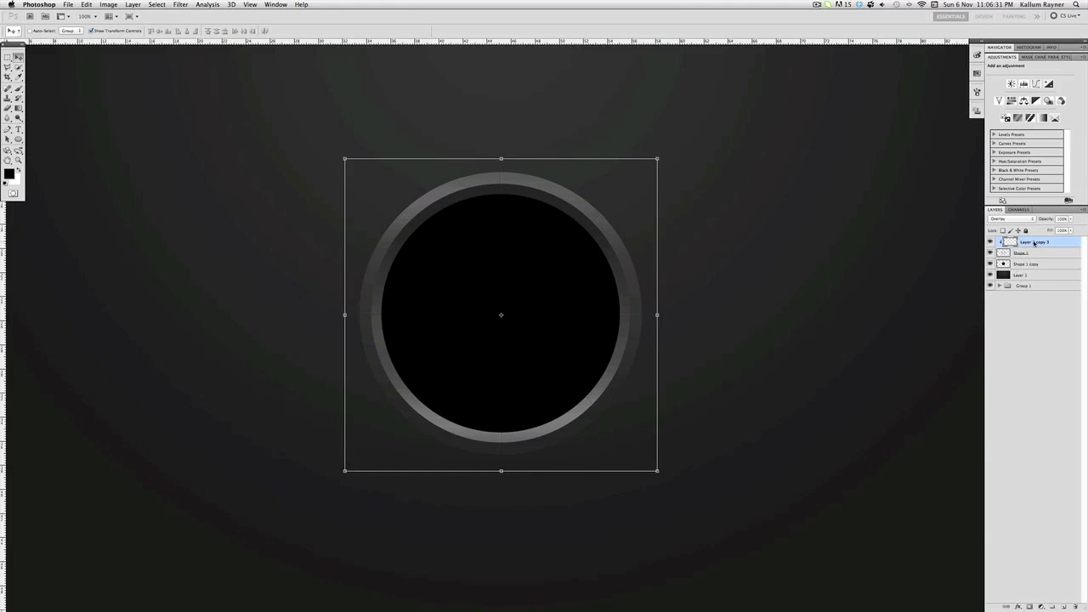
{"action": "right_click", "coordinate": [1034, 243]}
{"action": "left_click", "coordinate": [987, 416]}
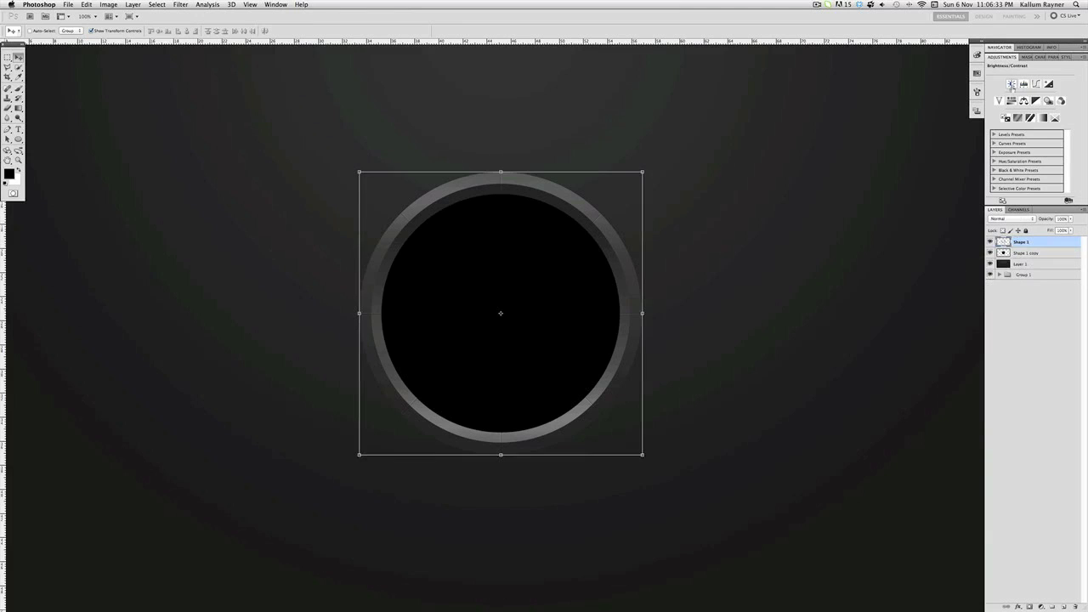
Darken the ring with a clipped Brightness/Contrast adjustment at brightness -13 with strongly raised contrast, and merge it into the ring layer
{"action": "left_click", "coordinate": [1011, 83]}
{"action": "mouse_move", "coordinate": [1032, 91]}
{"action": "left_mouse_down"}
{"action": "mouse_move", "coordinate": [1019, 91]}
{"action": "mouse_move", "coordinate": [1070, 107]}
{"action": "mouse_move", "coordinate": [1026, 94]}
{"action": "left_mouse_up"}
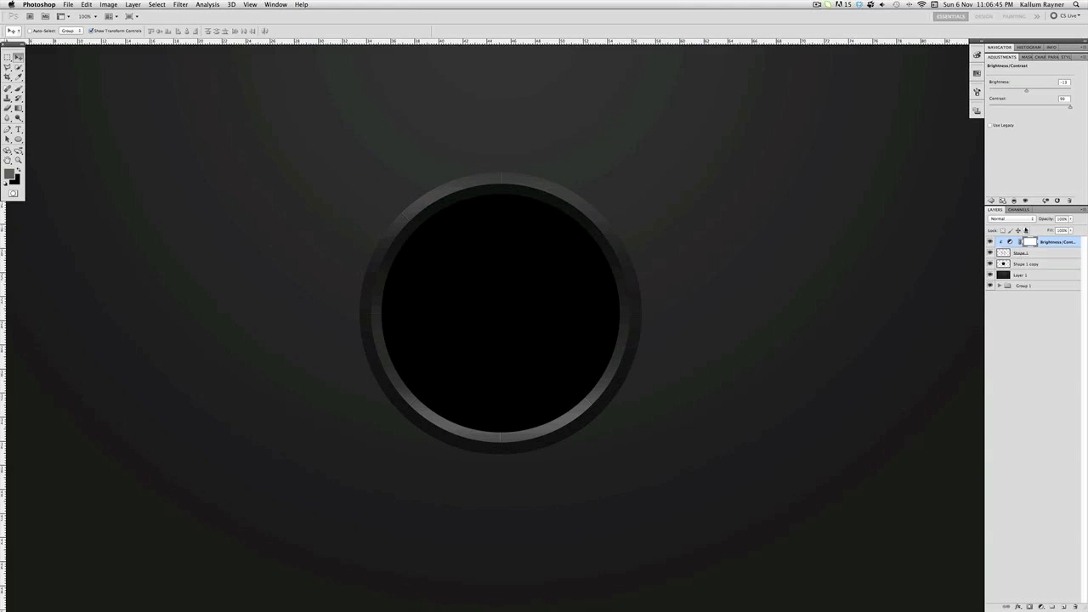
{"action": "right_click", "coordinate": [1055, 243]}
{"action": "left_click", "coordinate": [1012, 421]}
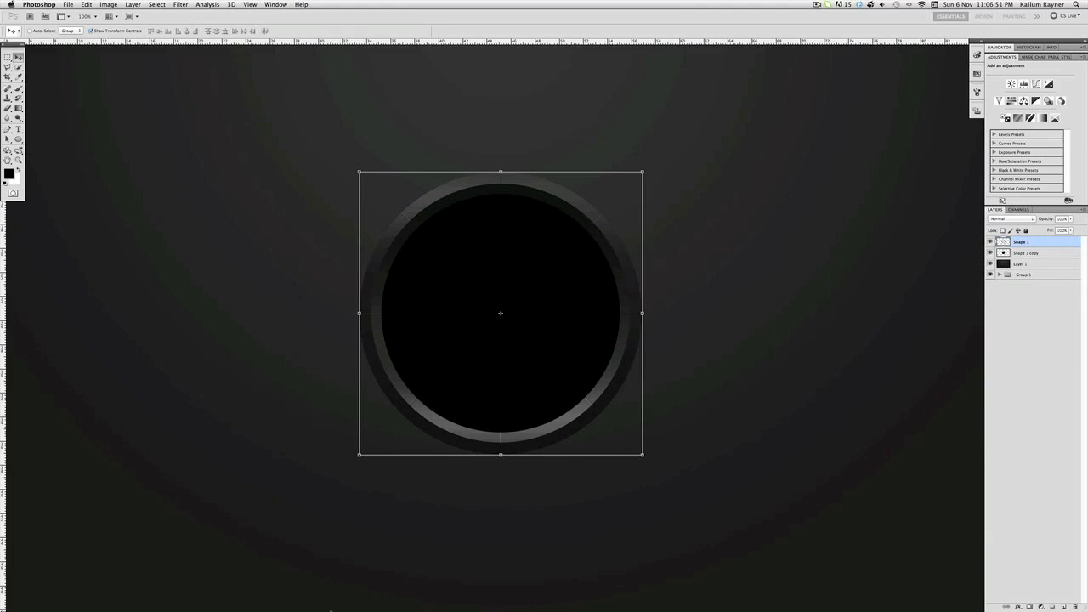
Switch to the RockMelt browser to examine the circular emblem in the YouTube channel header, and return to Photoshop
{"action": "mouse_move", "coordinate": [442, 586]}
{"action": "left_click", "coordinate": [491, 582]}
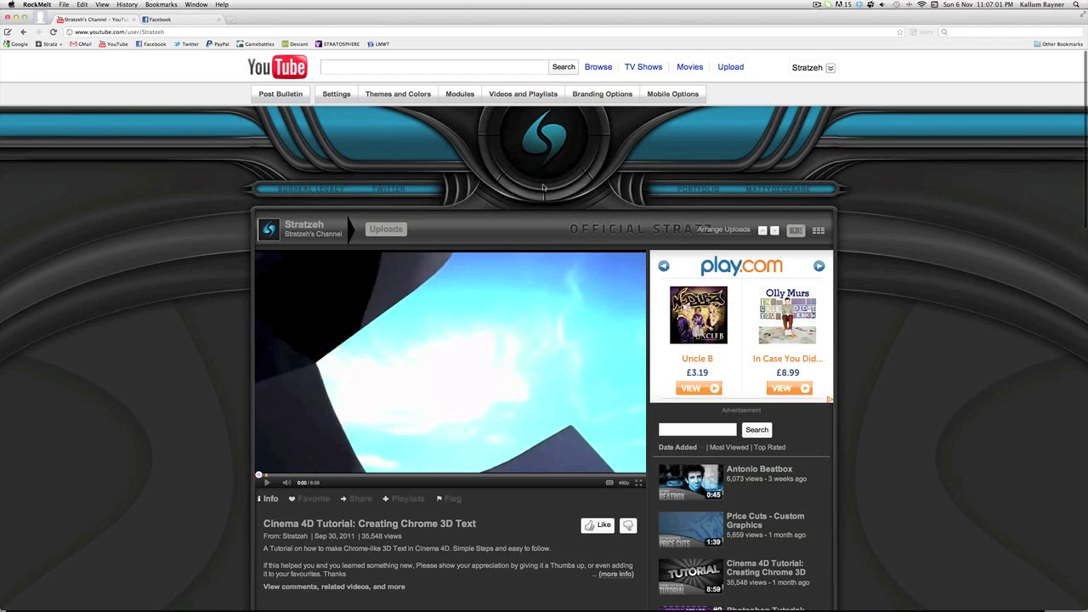
{"action": "mouse_move", "coordinate": [571, 602]}
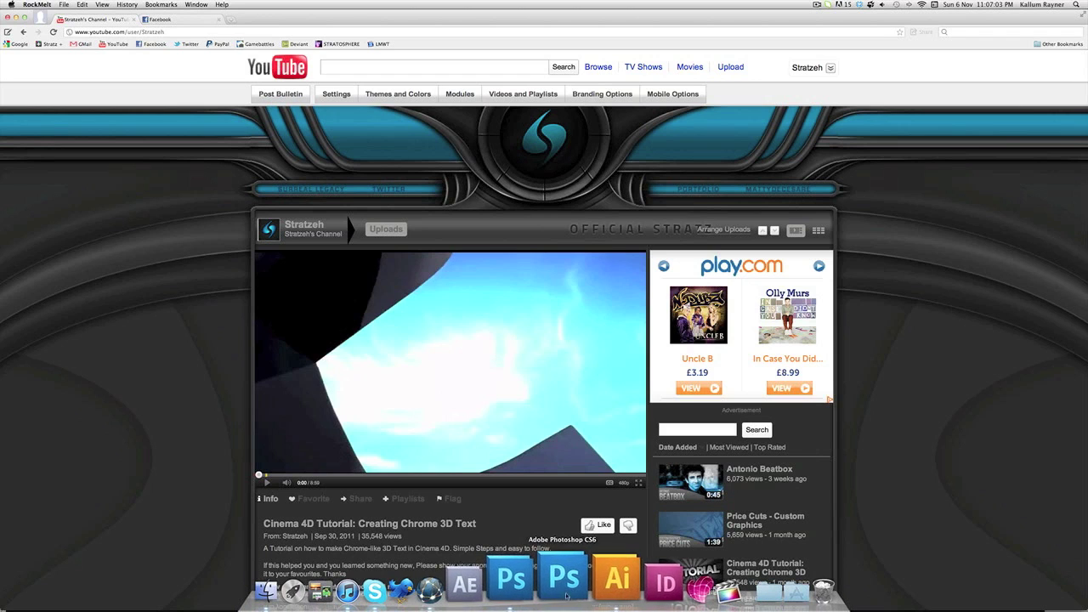
{"action": "left_click", "coordinate": [563, 595]}
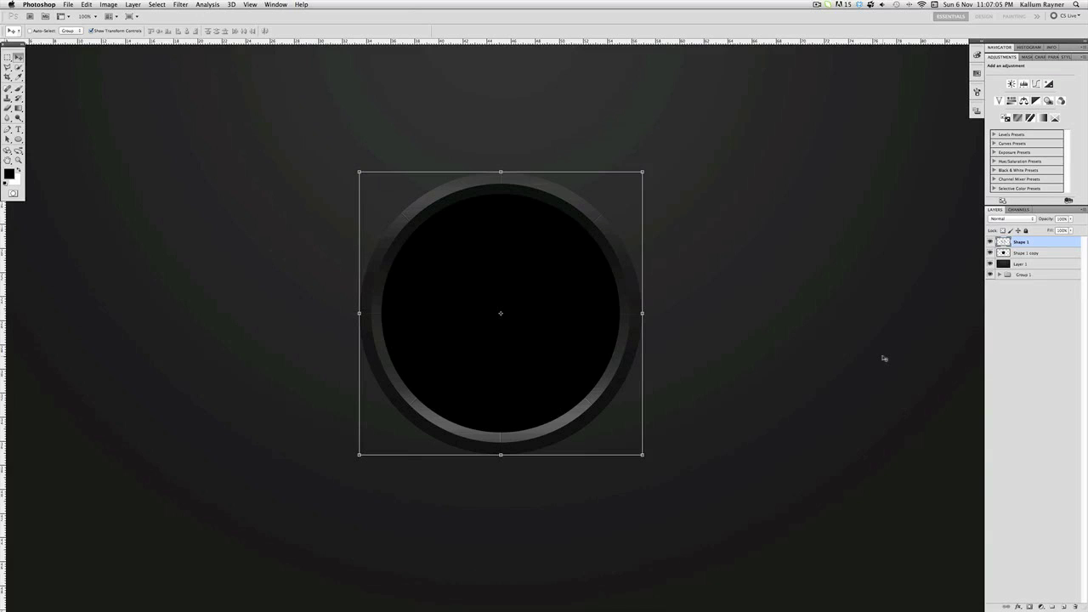
Duplicate the ring layer and scale the lower Shape 1 ring about its centre to about 110%
{"action": "key", "text": "super+j"}
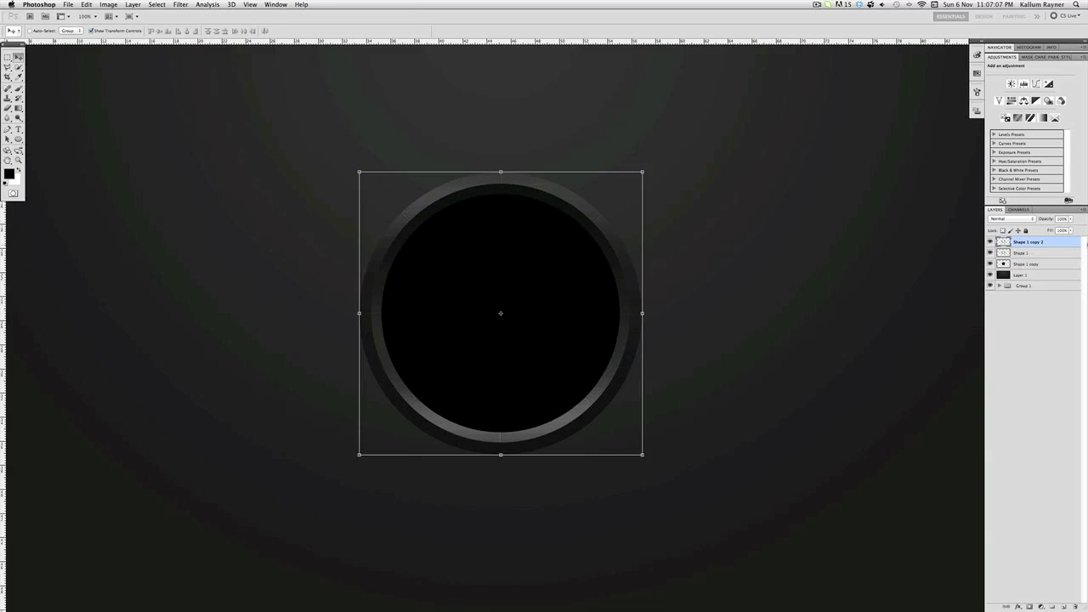
{"action": "left_click", "coordinate": [1037, 255]}
{"action": "left_click_drag", "start_coordinate": [643, 458], "coordinate": [665, 461]}
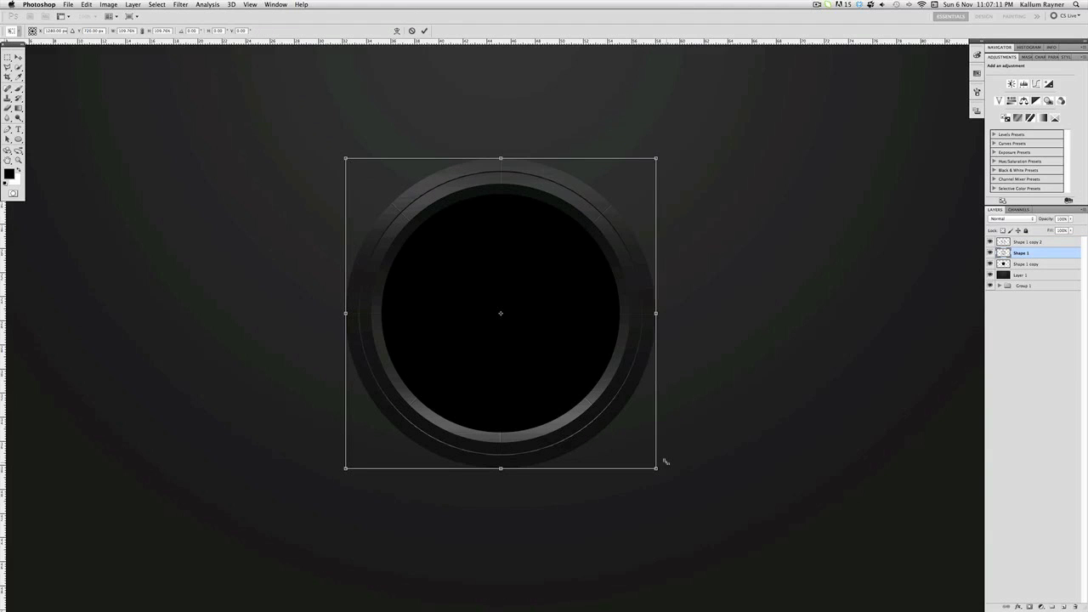
{"action": "key", "text": "Return"}
{"action": "left_click", "coordinate": [1055, 395]}
Brighten the smaller upper ring with a clipped Brightness/Contrast adjustment at brightness 70 with raised contrast, and merge it down
{"action": "left_click", "coordinate": [1036, 245]}
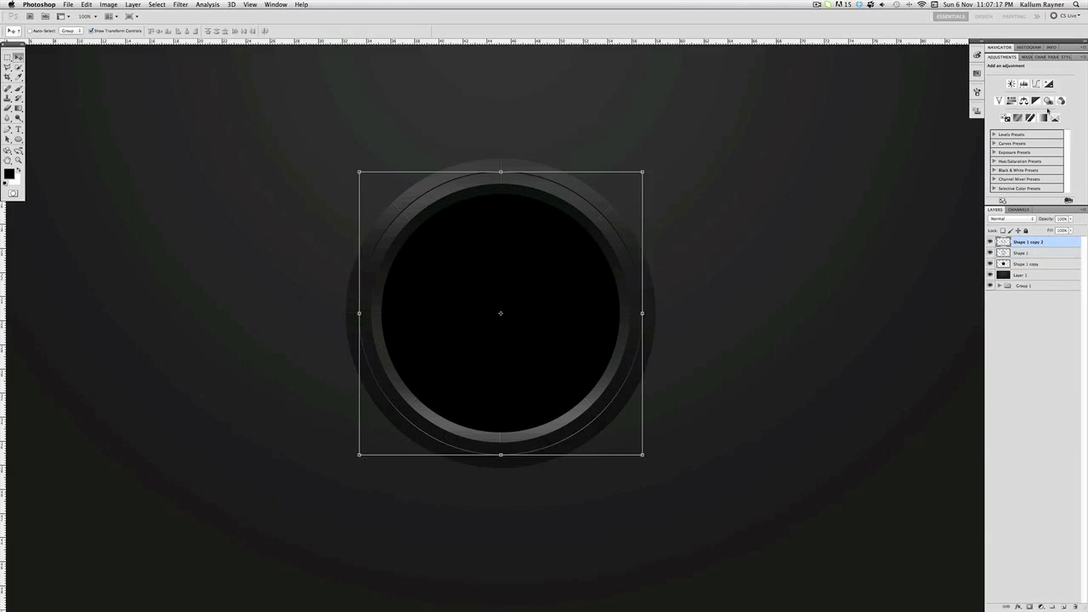
{"action": "left_click", "coordinate": [1011, 84]}
{"action": "left_click", "coordinate": [1051, 247], "text": "alt"}
{"action": "left_click_drag", "start_coordinate": [1037, 92], "coordinate": [1050, 92]}
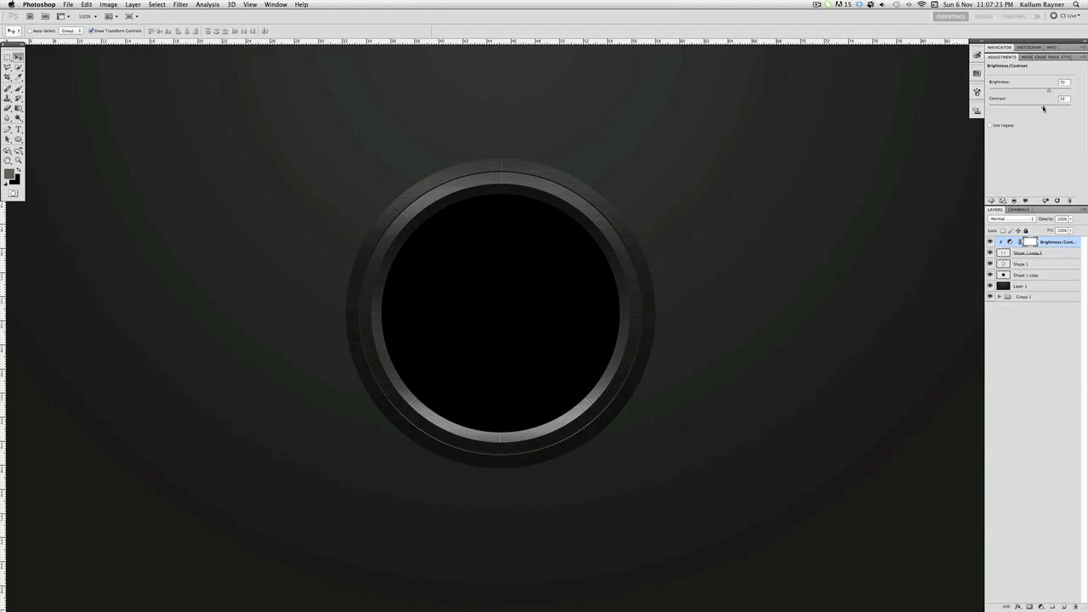
{"action": "right_click", "coordinate": [1062, 246]}
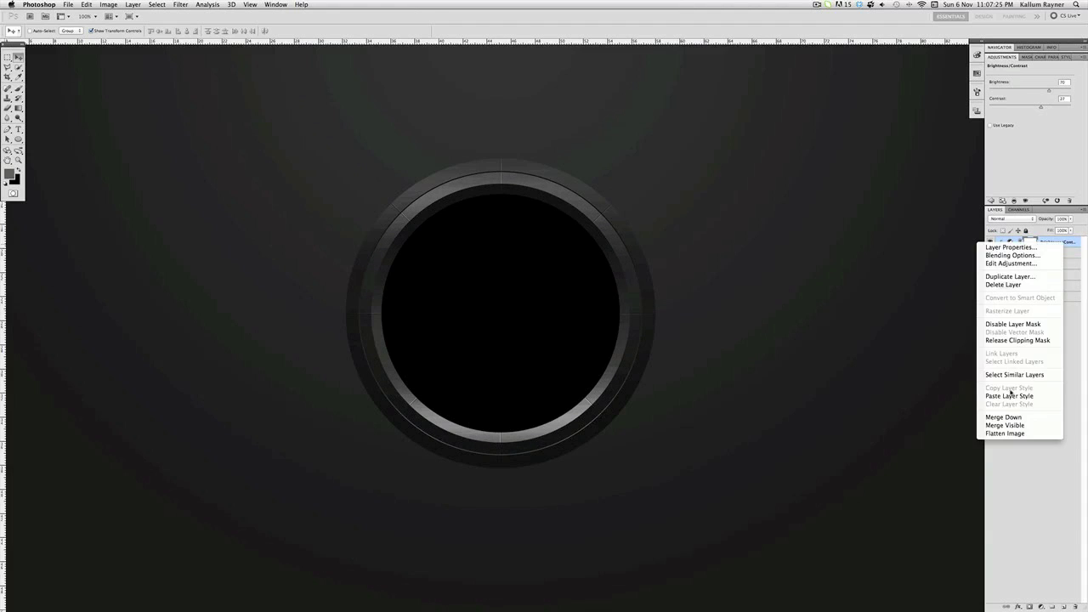
{"action": "left_click", "coordinate": [1006, 417]}
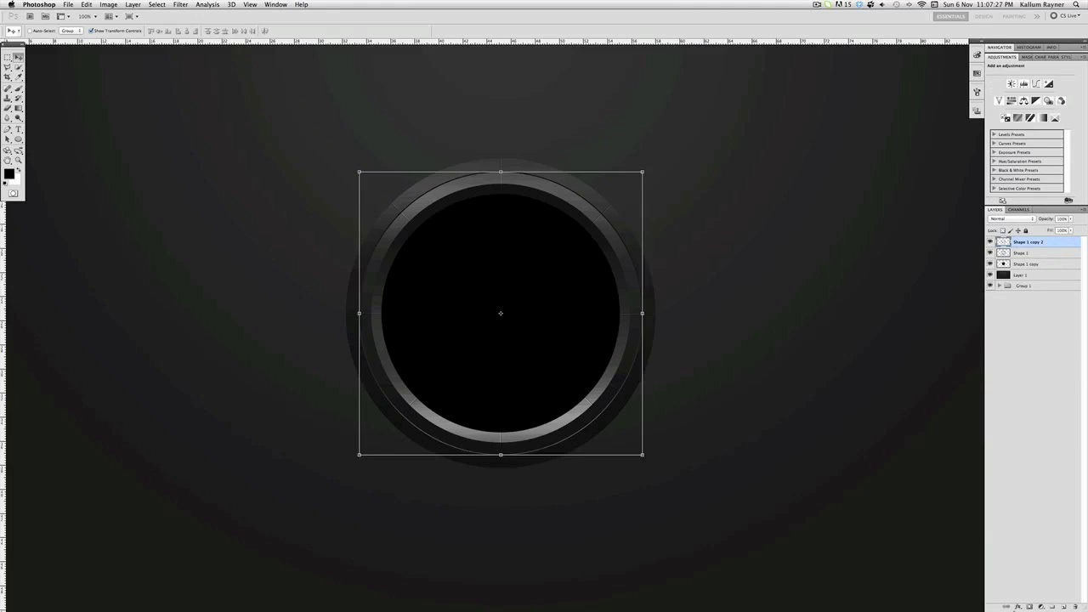
Add an Inner Shadow at 100% opacity, 24 px size and increased choke to the Shape 1 copy 2 ring, and collapse its effects list
{"action": "left_click", "coordinate": [1019, 606]}
{"action": "left_click", "coordinate": [1036, 378]}
{"action": "left_click", "coordinate": [1046, 254]}
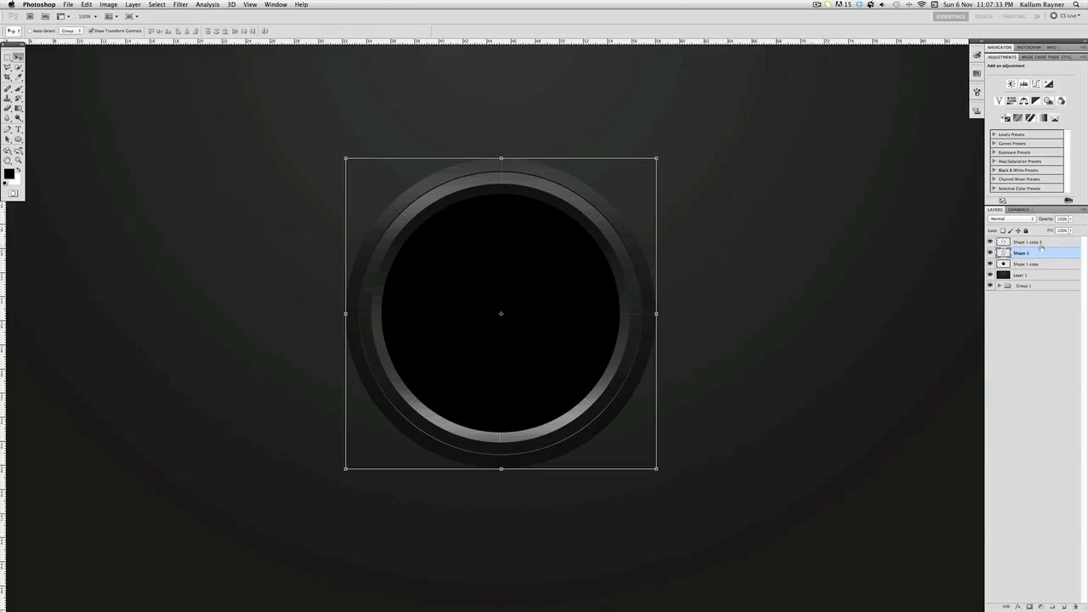
{"action": "left_click", "coordinate": [1035, 242]}
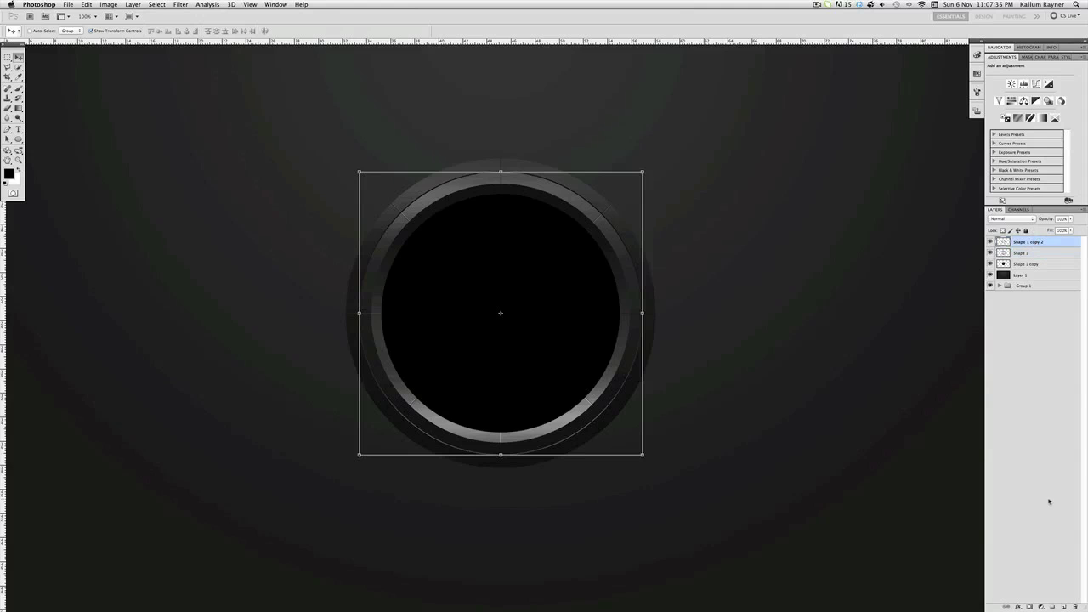
{"action": "left_click", "coordinate": [1018, 607]}
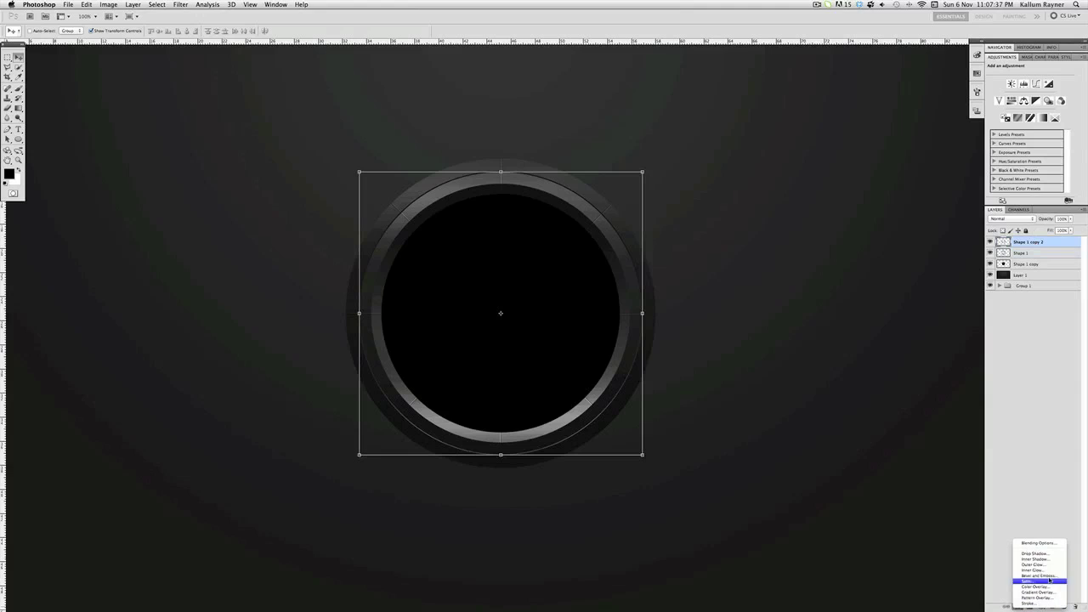
{"action": "left_click", "coordinate": [1050, 576]}
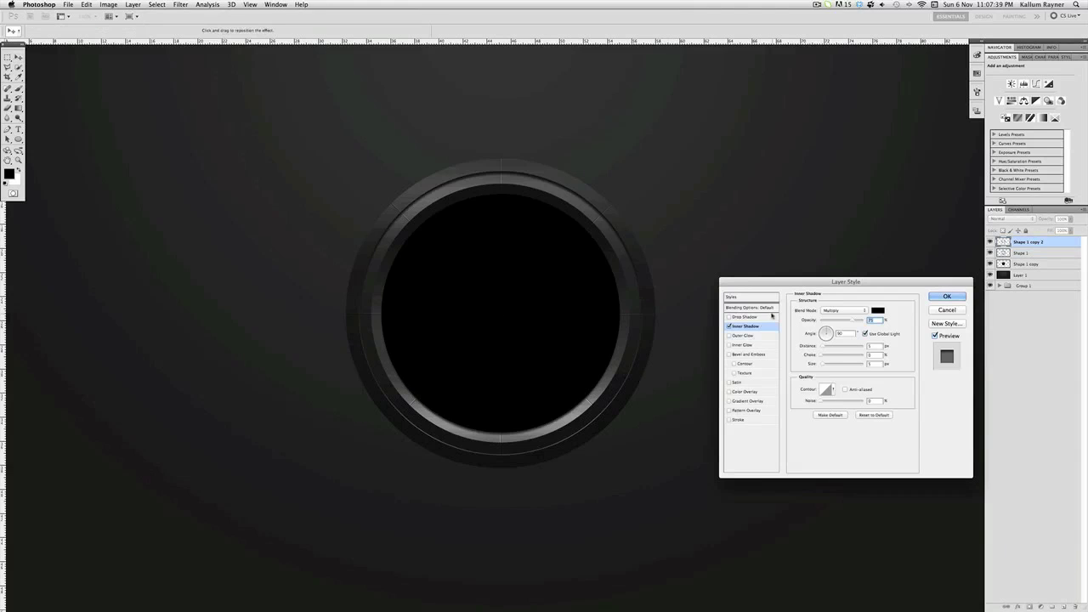
{"action": "left_click_drag", "start_coordinate": [847, 319], "coordinate": [831, 358]}
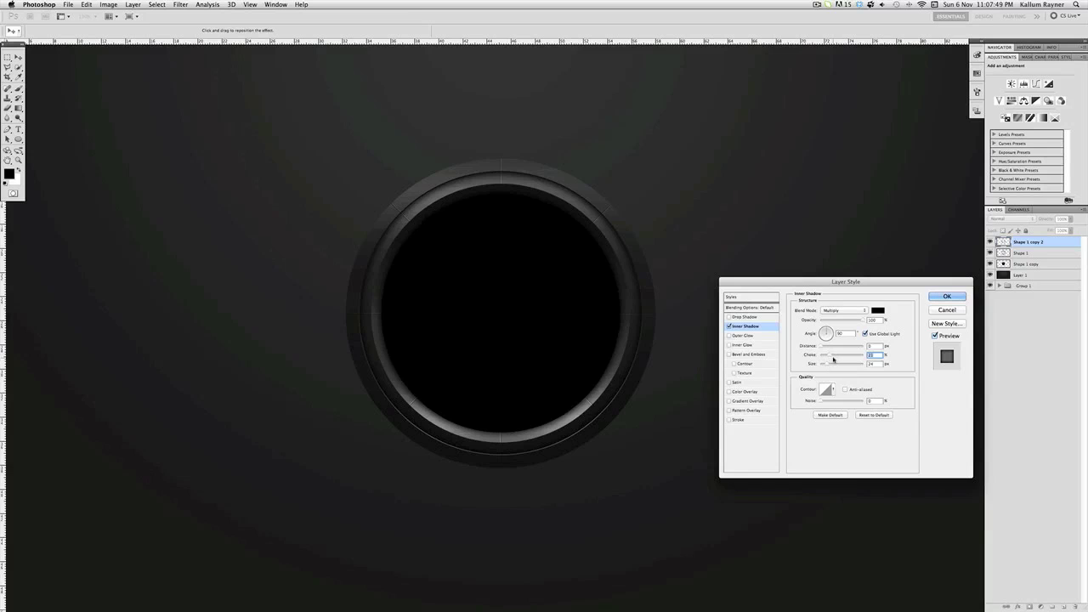
{"action": "left_click", "coordinate": [946, 297]}
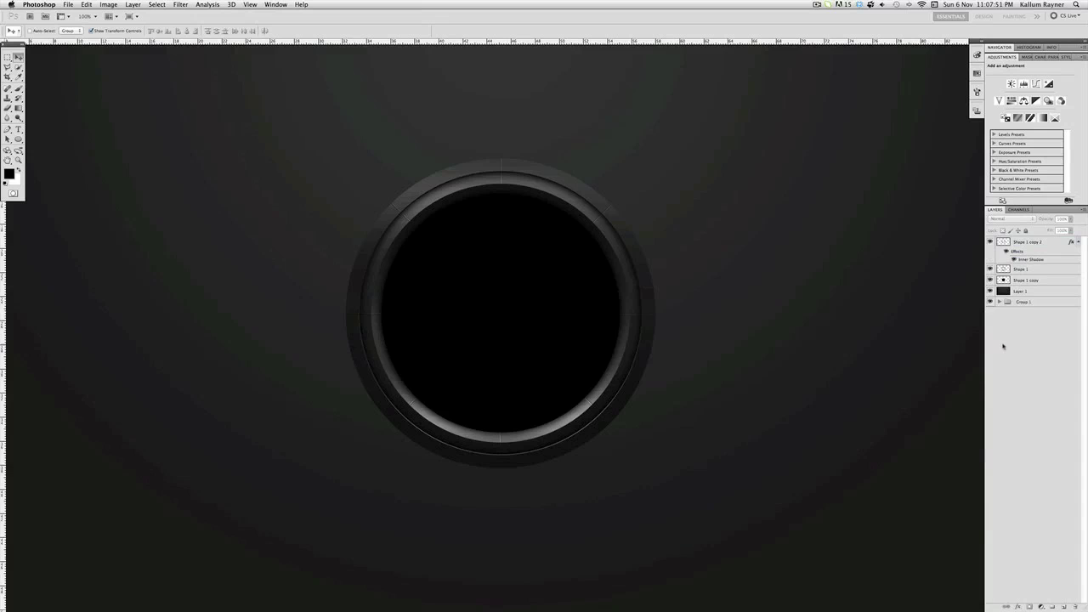
{"action": "left_click", "coordinate": [1078, 242]}
Create a new layer above the black circle layer Shape 1 copy and clip it to the circle
{"action": "left_click", "coordinate": [1057, 270]}
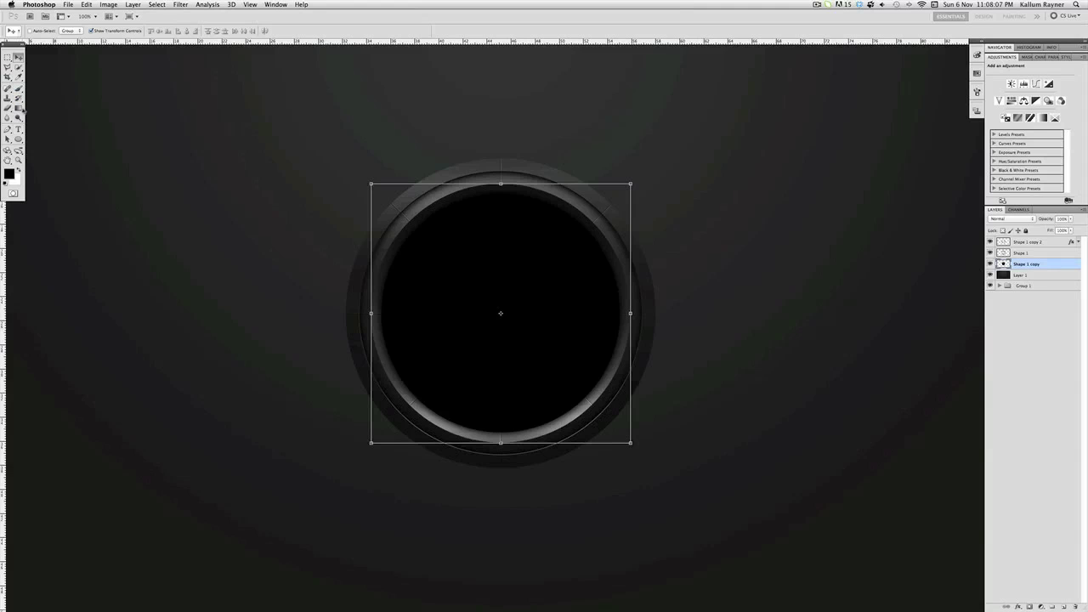
{"action": "left_click", "coordinate": [18, 108]}
{"action": "key", "text": "shift+g"}
{"action": "left_click", "coordinate": [1065, 606]}
{"action": "left_click_drag", "start_coordinate": [1068, 268], "coordinate": [1003, 264]}
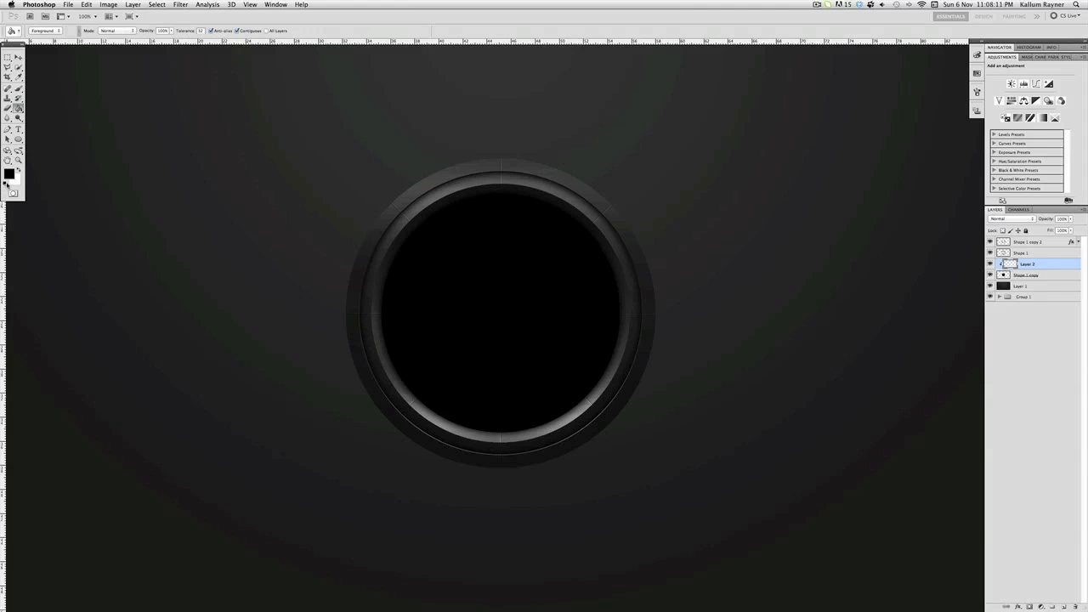
Set the foreground colour to #101010 and fill the clipped layer with it using the Paint Bucket
{"action": "left_click", "coordinate": [10, 174]}
{"action": "left_click", "coordinate": [646, 319]}
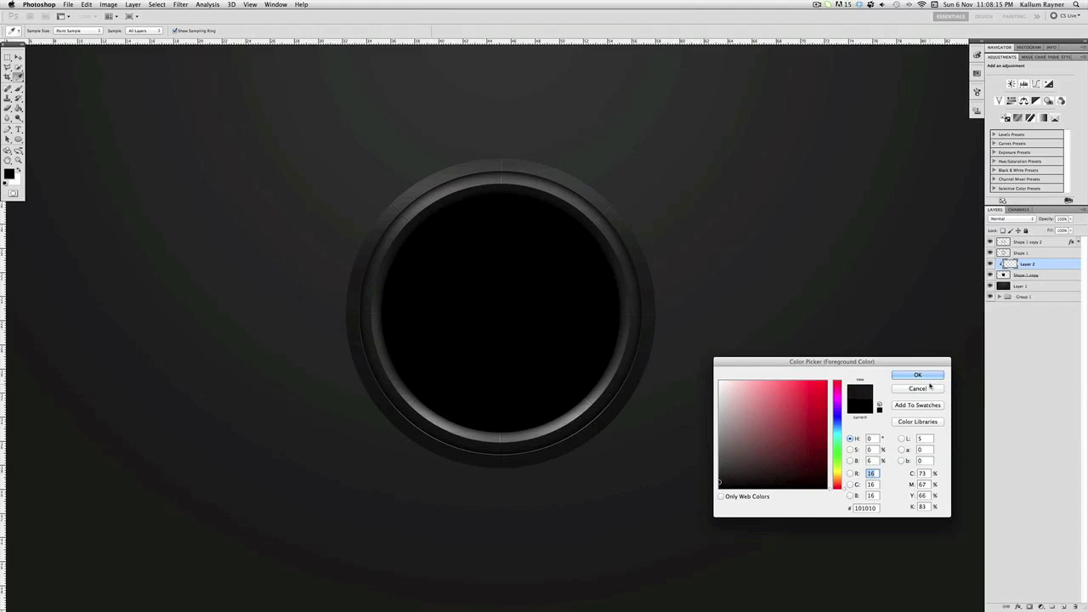
{"action": "key", "text": "Return"}
{"action": "key", "text": "g"}
{"action": "left_click", "coordinate": [565, 328]}
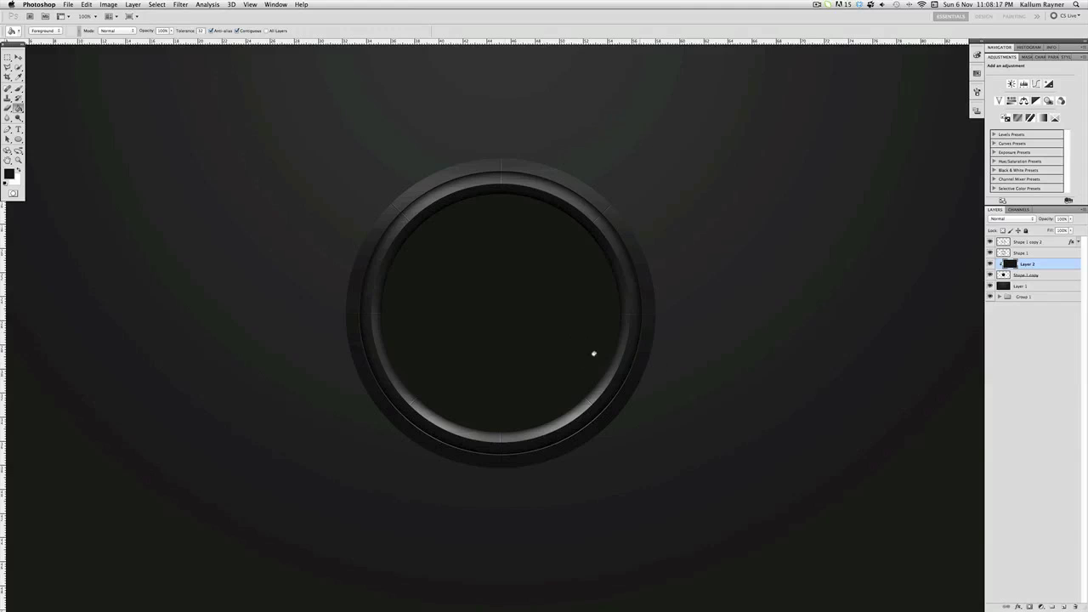
{"action": "left_click", "coordinate": [10, 174]}
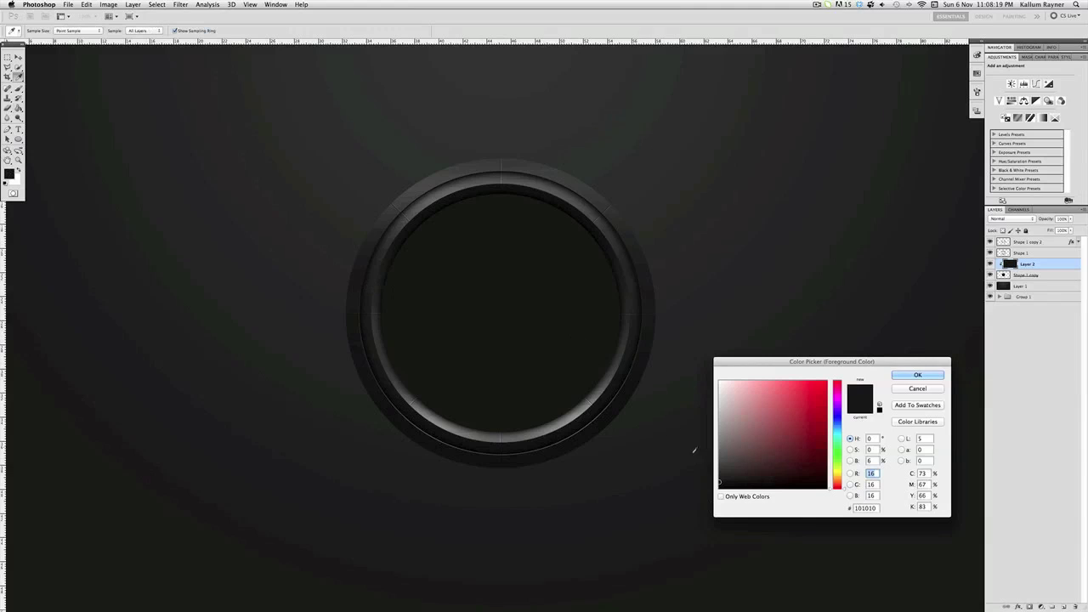
{"action": "key", "text": "Return"}
Set the Dodge tool's soft brush to 422 px and merge the #101010 layer down into the circle layer
{"action": "left_click", "coordinate": [18, 117]}
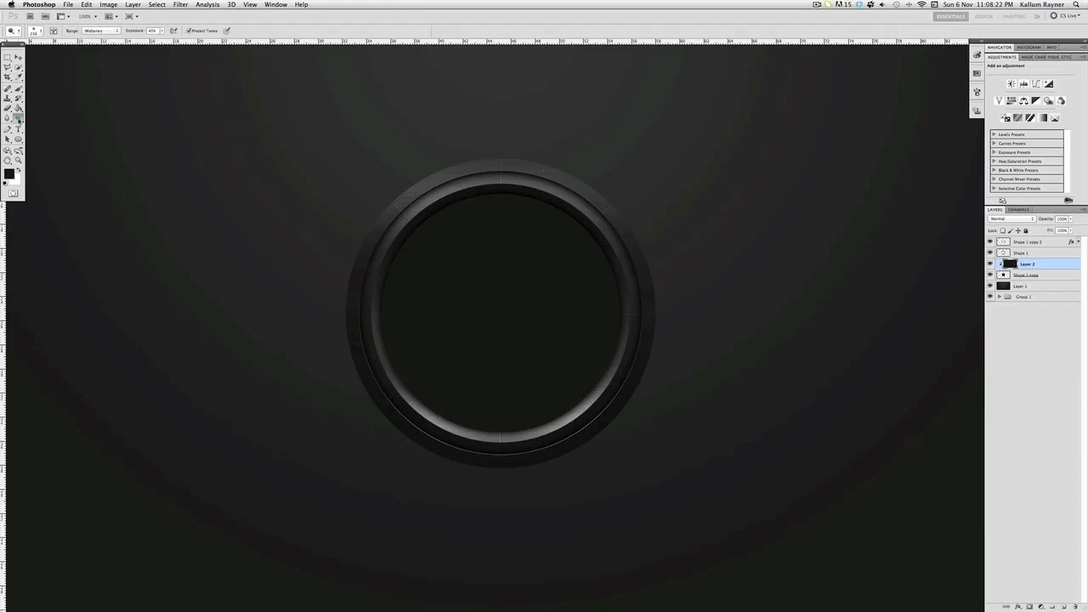
{"action": "left_click", "coordinate": [41, 34]}
{"action": "left_click_drag", "start_coordinate": [58, 53], "coordinate": [82, 53]}
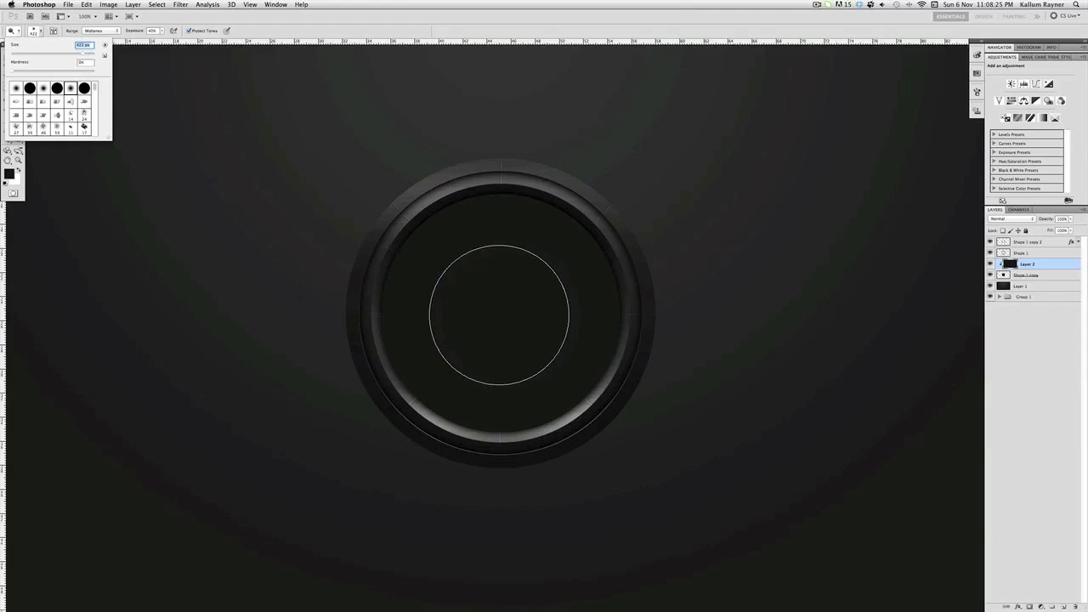
{"action": "key", "text": "Return"}
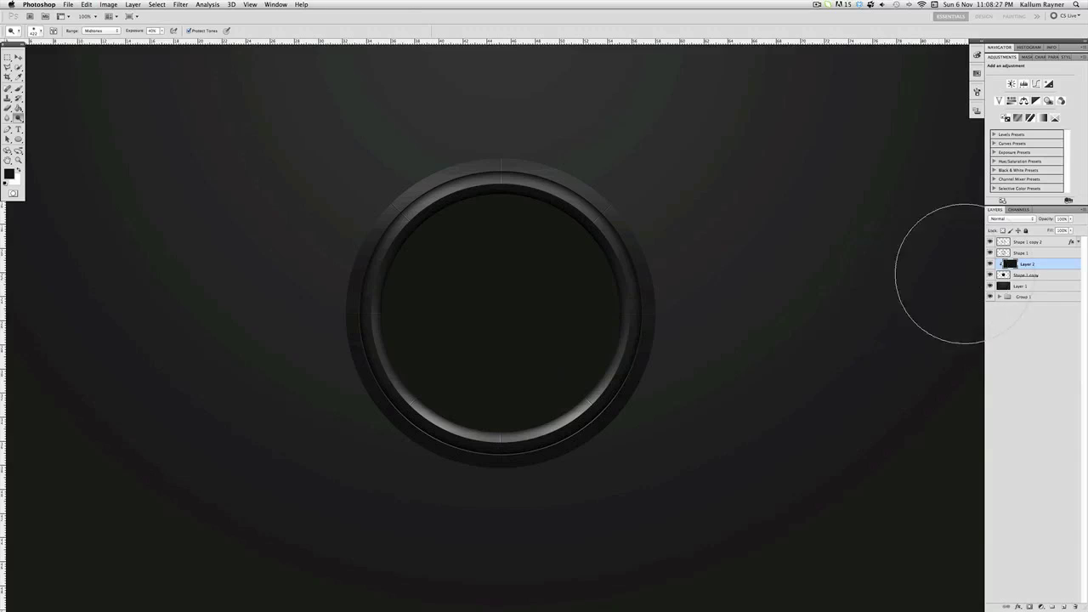
{"action": "right_click", "coordinate": [1025, 263]}
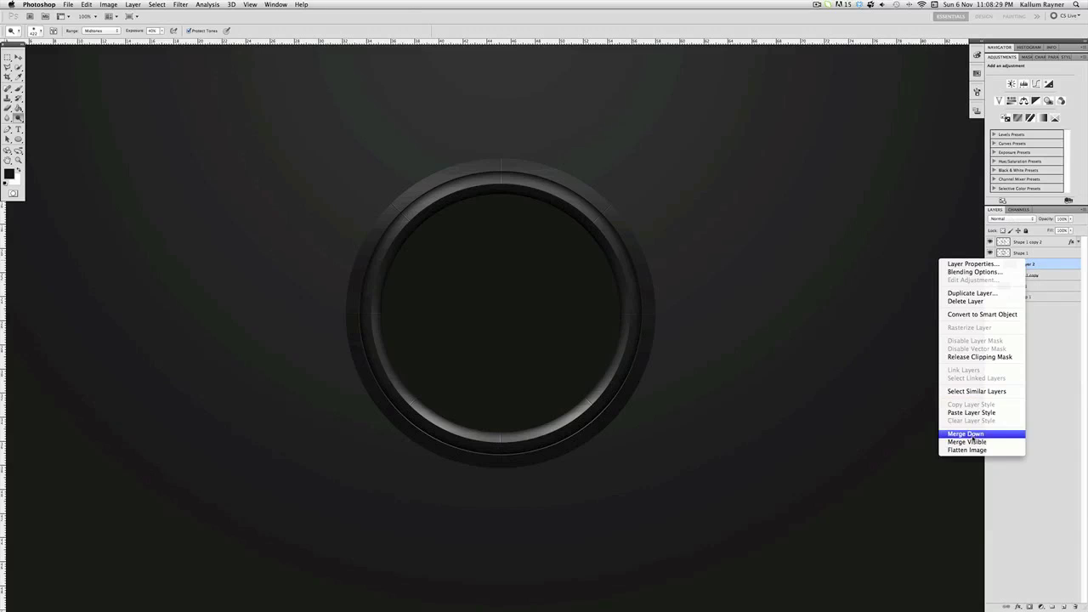
{"action": "left_click", "coordinate": [972, 436]}
Try lightening the centre of the dark circle with a larger Dodge brush at increased exposure, and undo the strokes
{"action": "left_click_drag", "start_coordinate": [138, 30], "coordinate": [692, 139]}
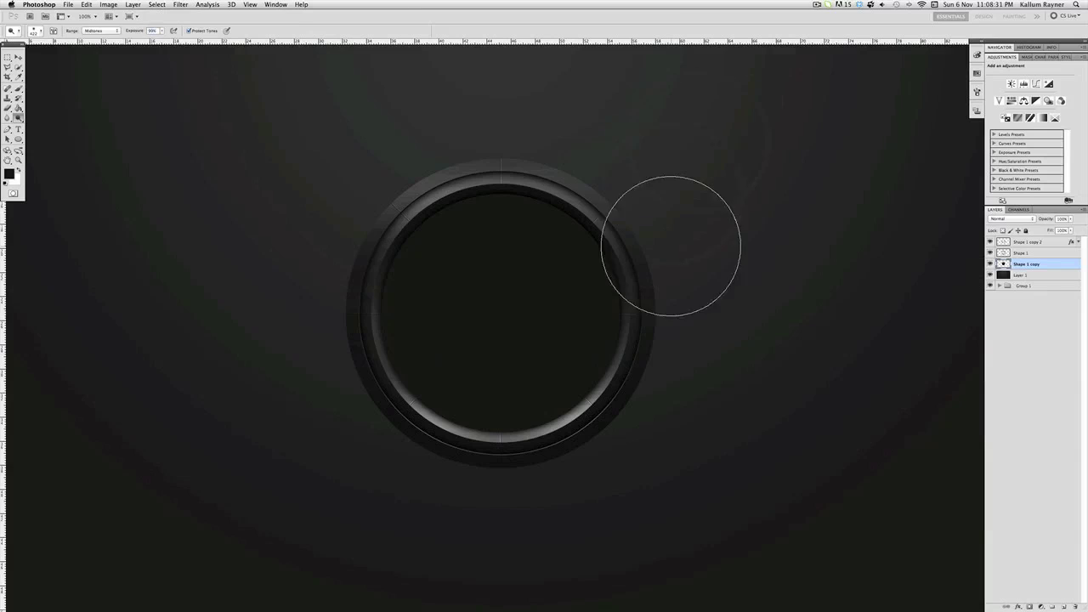
{"action": "left_click", "coordinate": [41, 31]}
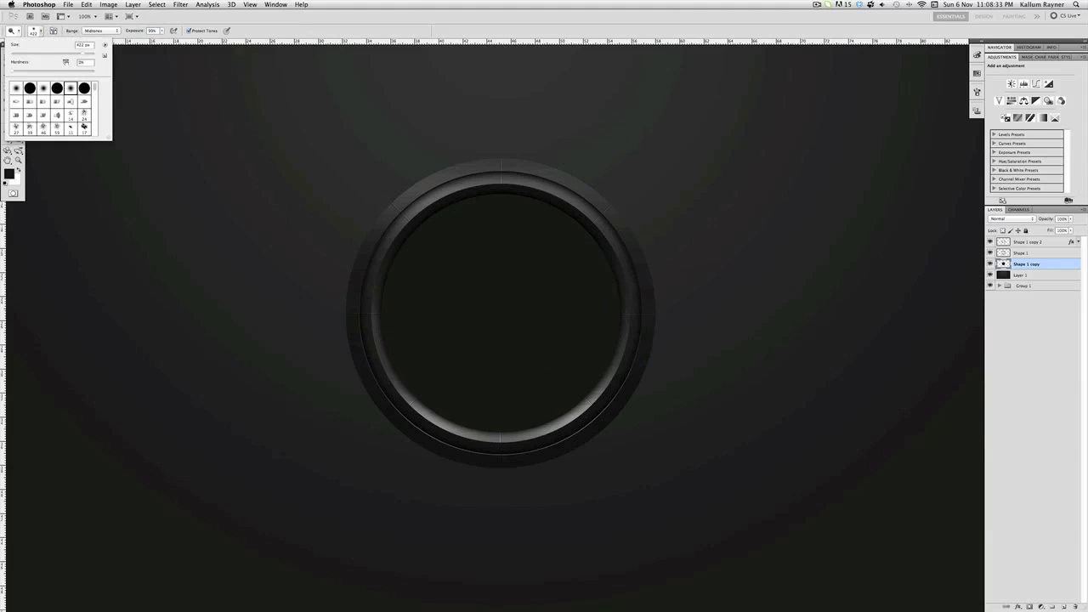
{"action": "left_click_drag", "start_coordinate": [83, 56], "coordinate": [84, 55]}
{"action": "key", "text": "Return"}
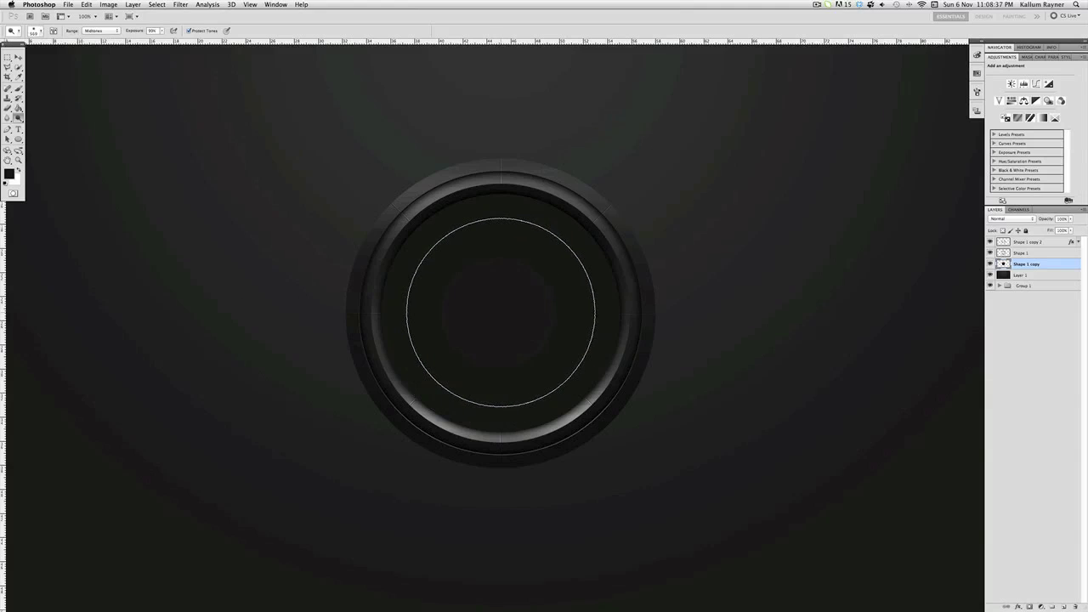
{"action": "left_click", "coordinate": [502, 314]}
{"action": "key", "text": "super+z"}
{"action": "key", "text": "super+z"}
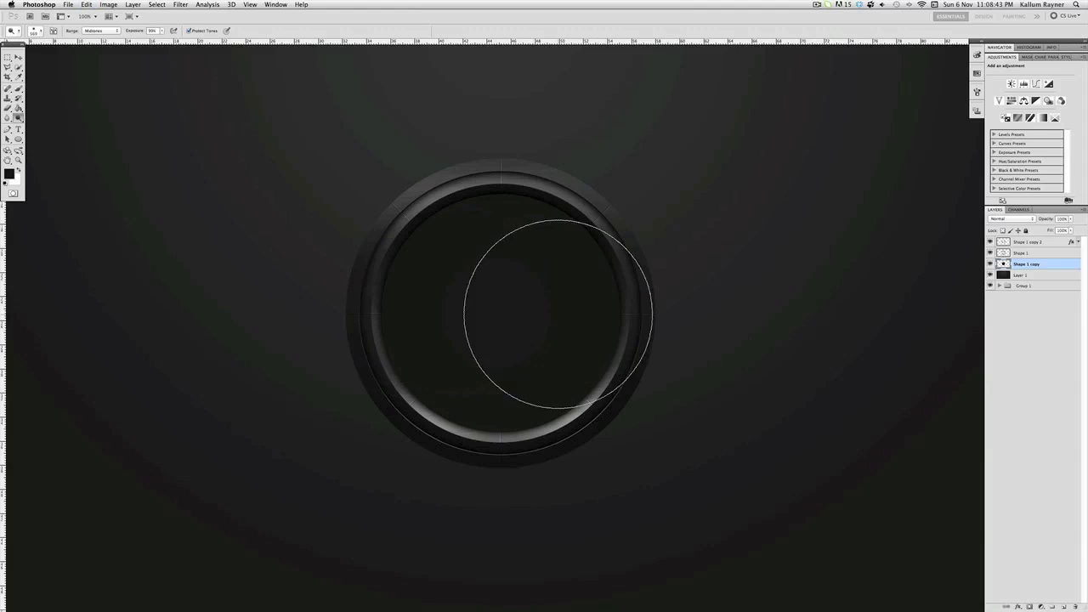
{"action": "key", "text": "super+z"}
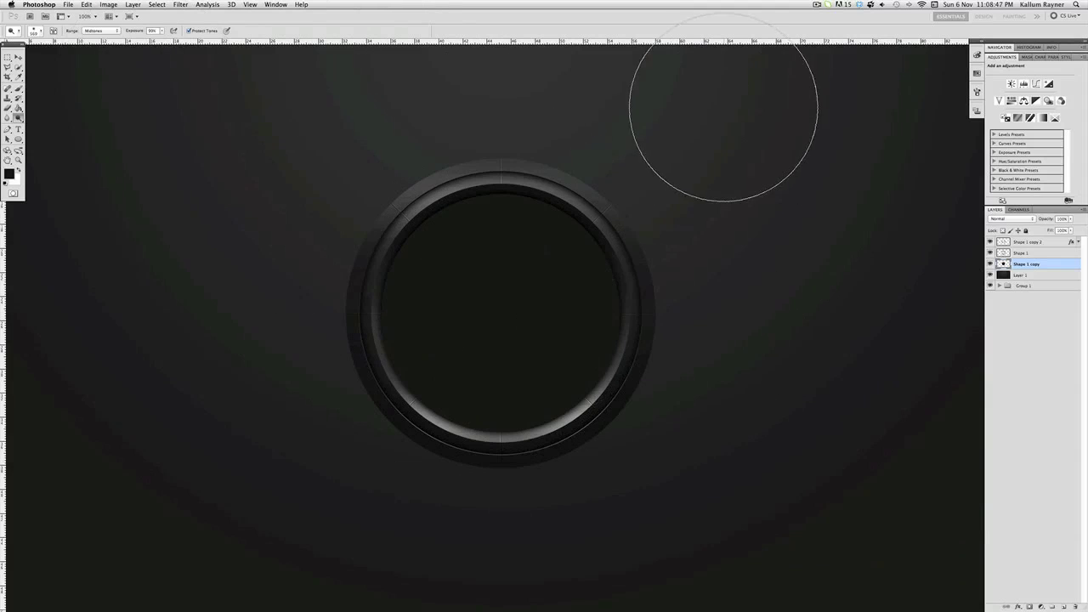
Try burning the outer area of the dark circle with the Burn tool at a smaller soft brush size
{"action": "left_click", "coordinate": [18, 118]}
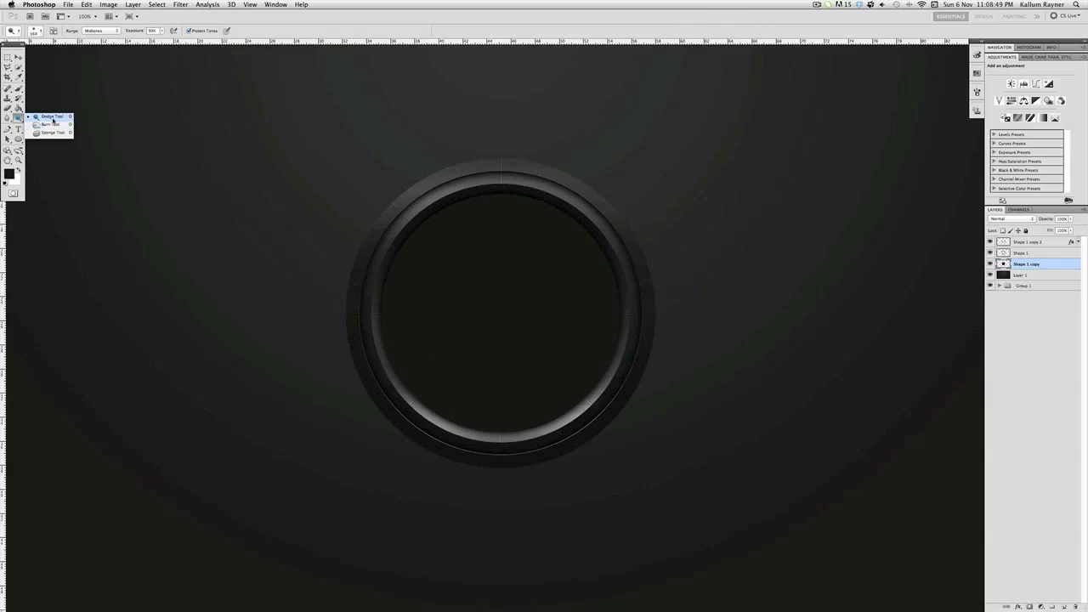
{"action": "left_click", "coordinate": [58, 125]}
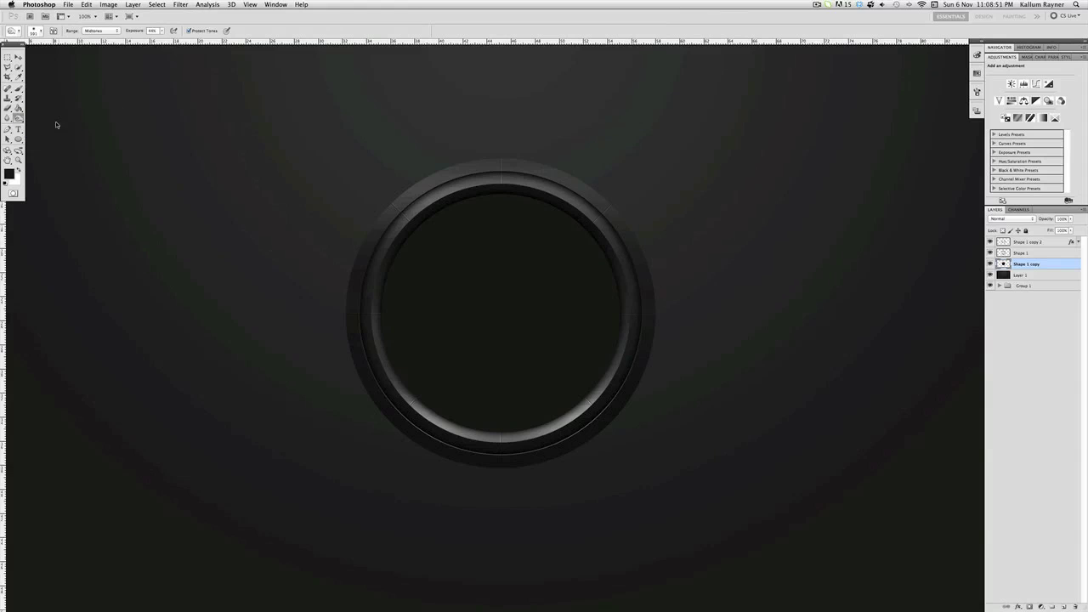
{"action": "left_click", "coordinate": [34, 31]}
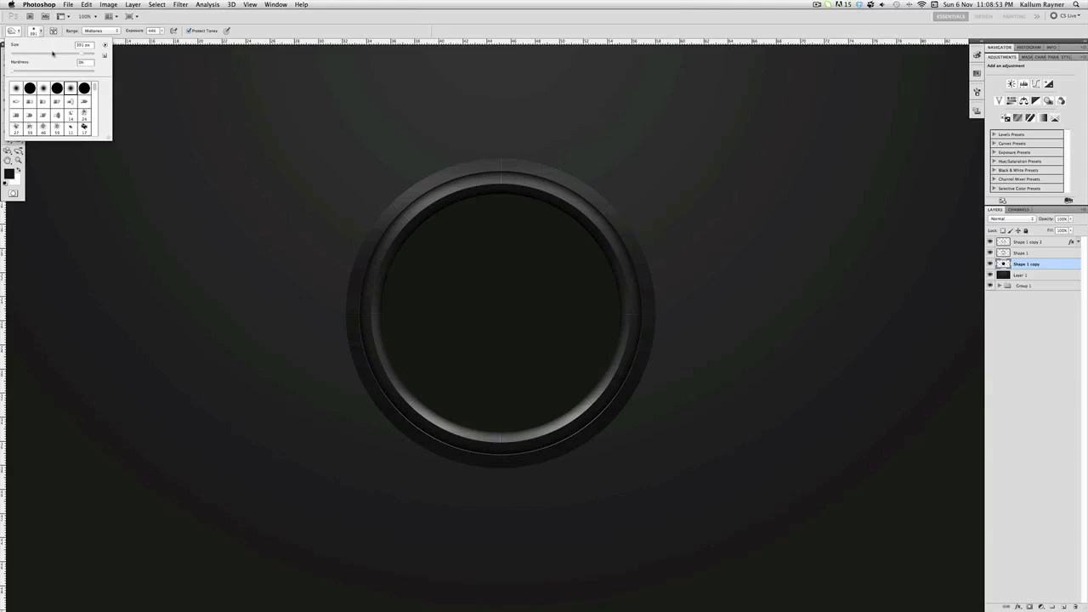
{"action": "left_click_drag", "start_coordinate": [64, 51], "coordinate": [62, 51]}
{"action": "left_click", "coordinate": [476, 400]}
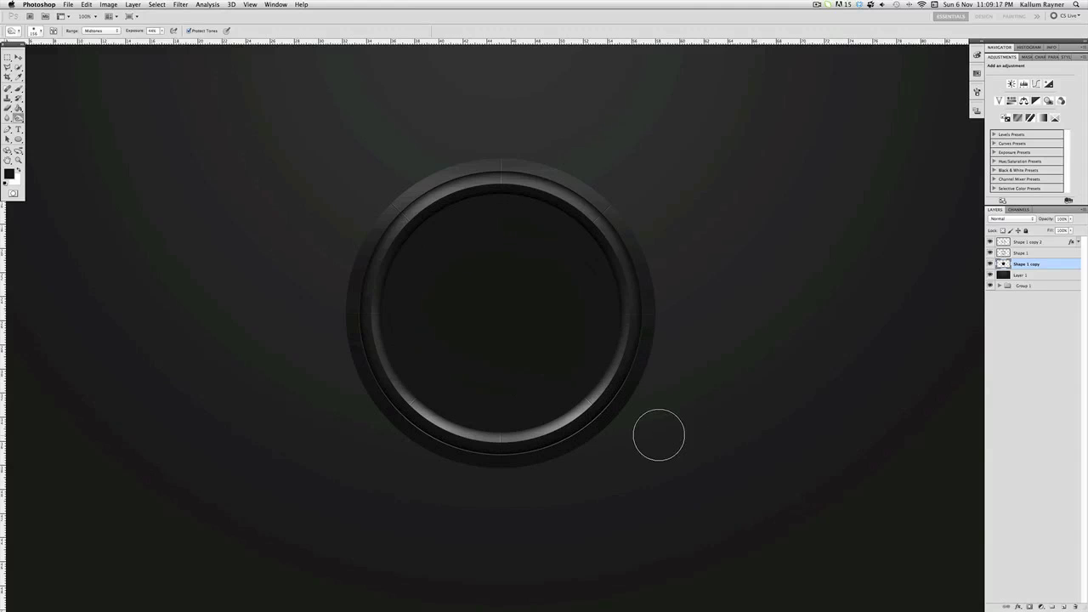
{"action": "scroll", "coordinate": [654, 435], "scroll_direction": "left", "scroll_amount": 2}
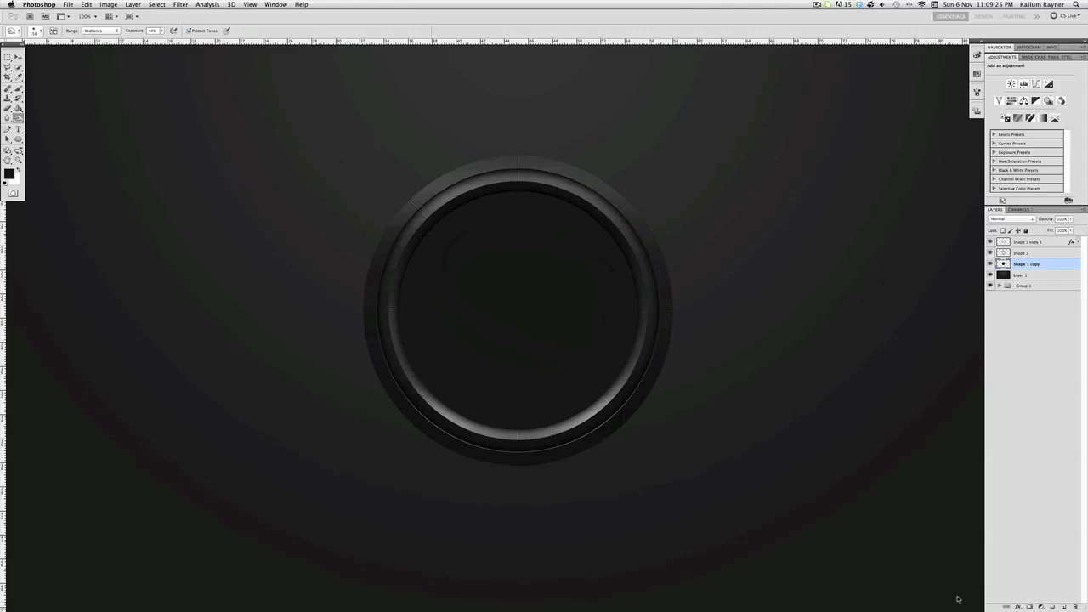
Fill a new layer clipped to the circle with the near-black foreground colour using the Paint Bucket and merge it down into Shape 1 copy
{"action": "left_click_drag", "start_coordinate": [18, 108], "coordinate": [43, 121]}
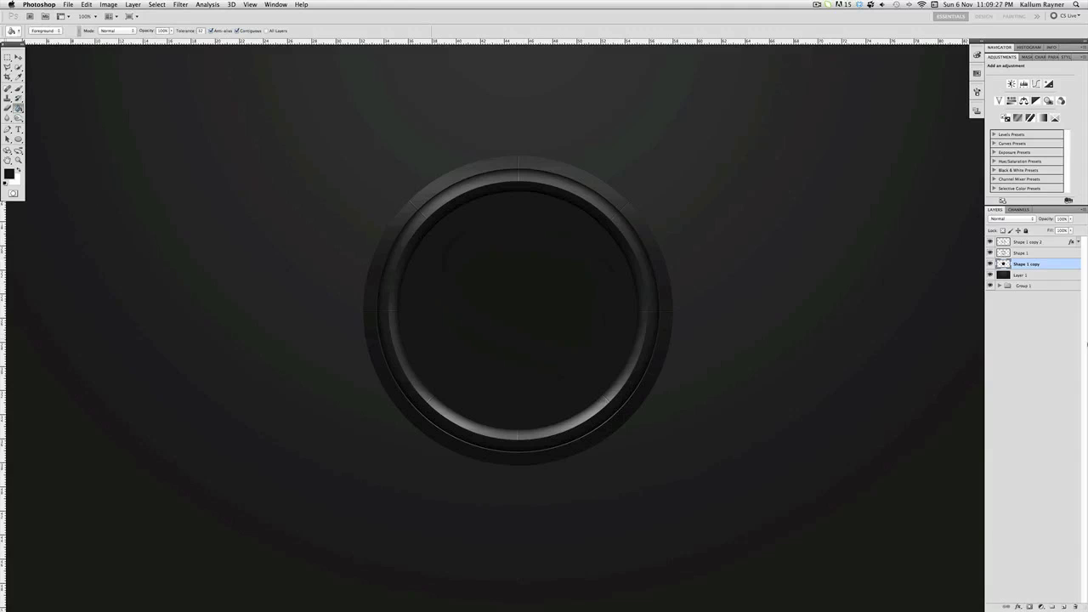
{"action": "left_click", "coordinate": [1064, 606]}
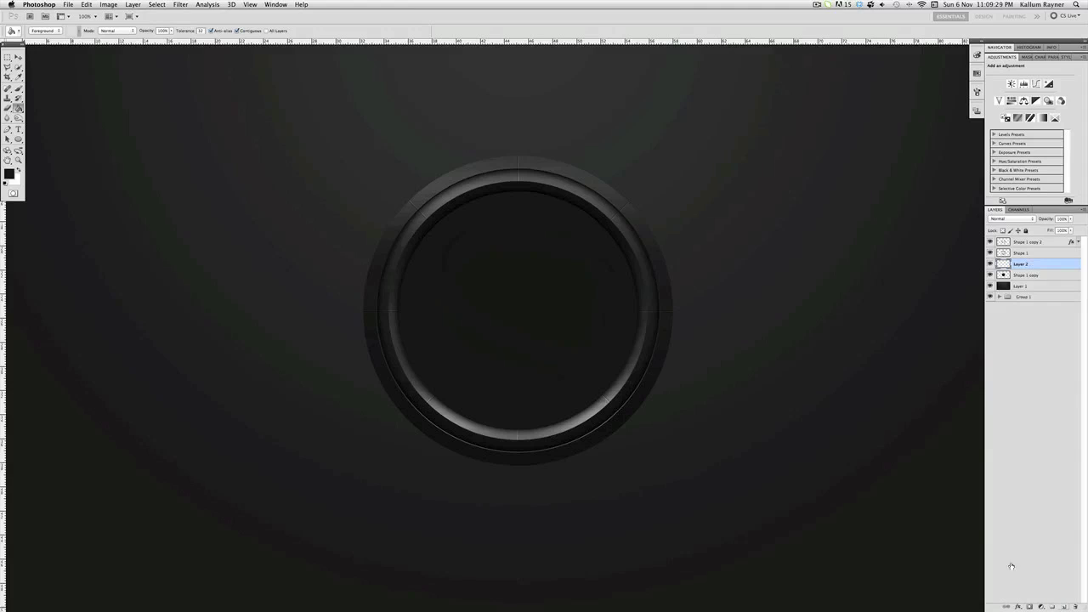
{"action": "left_click", "coordinate": [556, 271]}
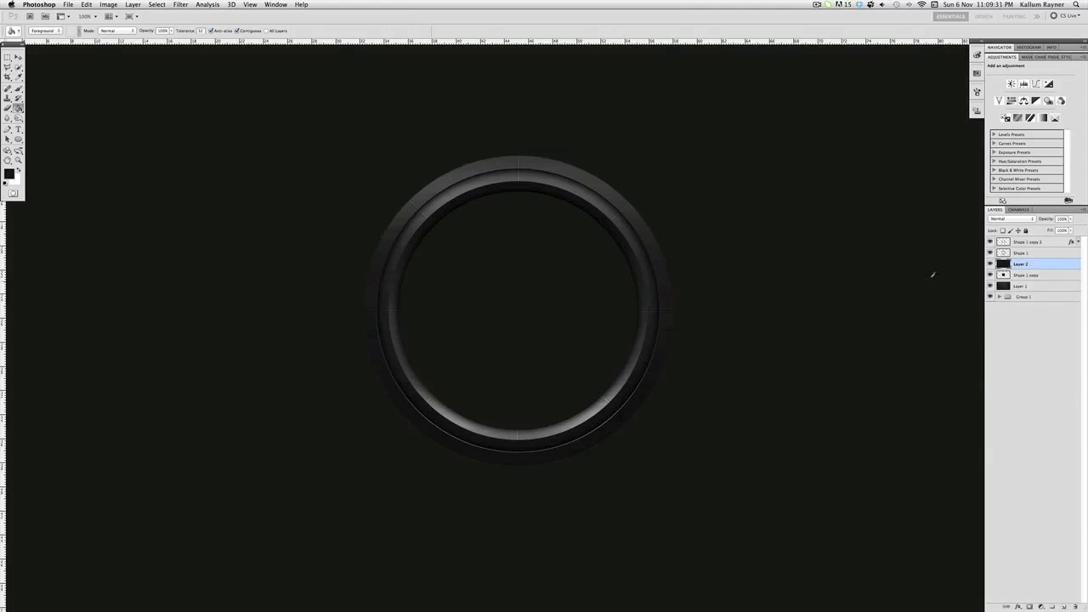
{"action": "left_click", "coordinate": [1052, 269], "text": "alt"}
{"action": "right_click", "coordinate": [1047, 260]}
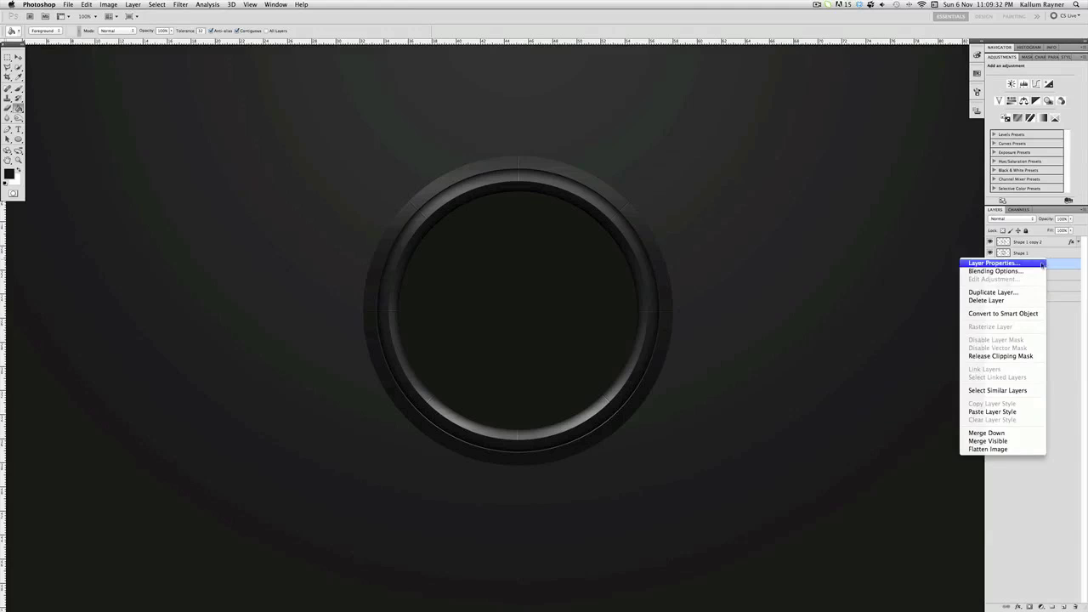
{"action": "left_click", "coordinate": [989, 434]}
Brighten the dark circle with a clipped Brightness/Contrast adjustment layer and merge it down into Shape 1 copy
{"action": "left_click", "coordinate": [17, 57]}
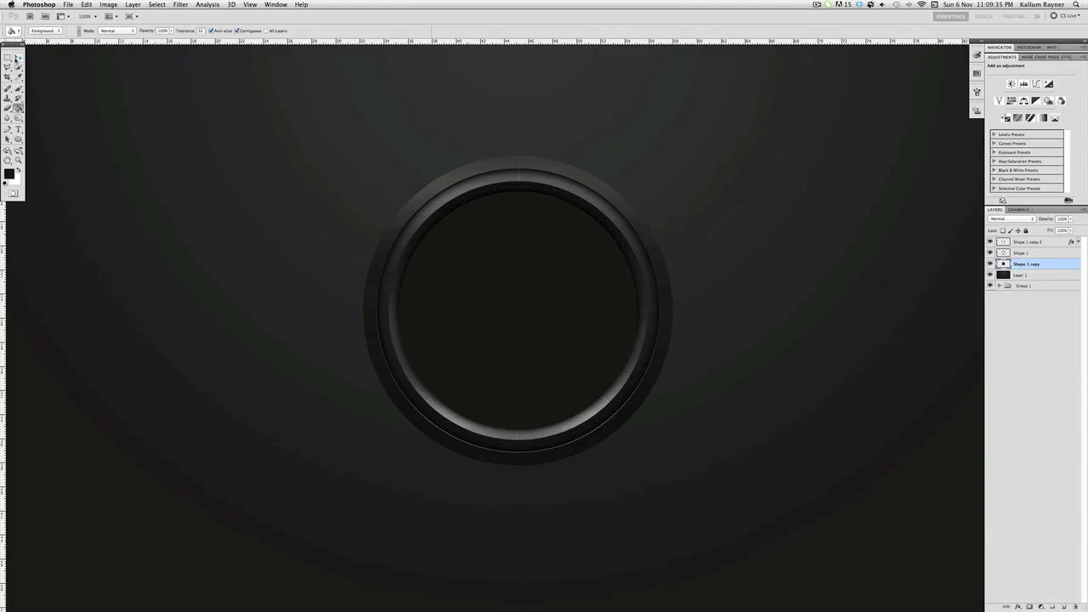
{"action": "left_click", "coordinate": [1012, 84]}
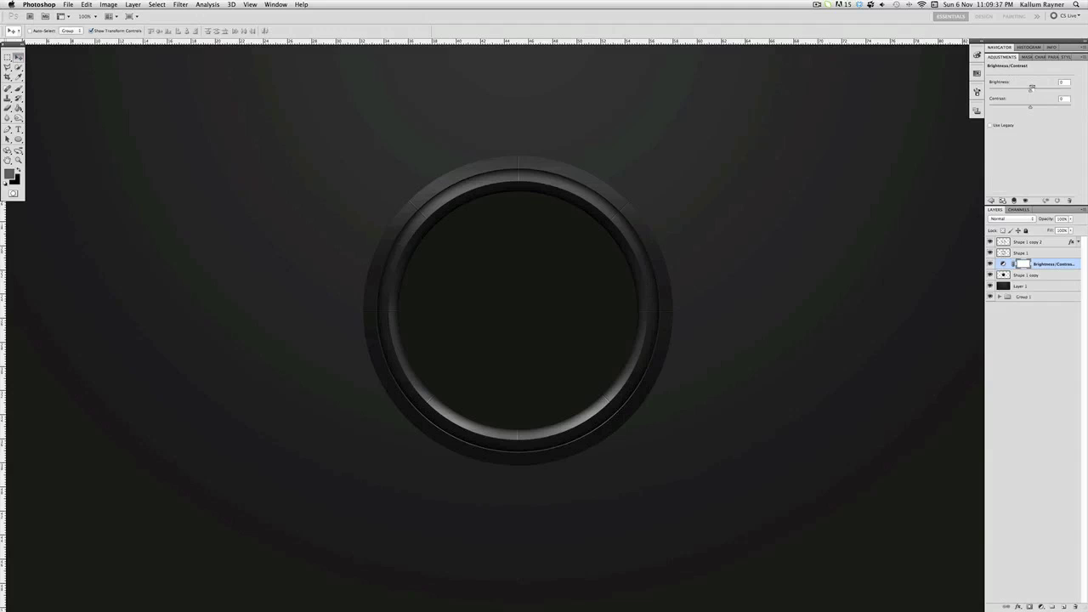
{"action": "right_click", "coordinate": [1052, 268]}
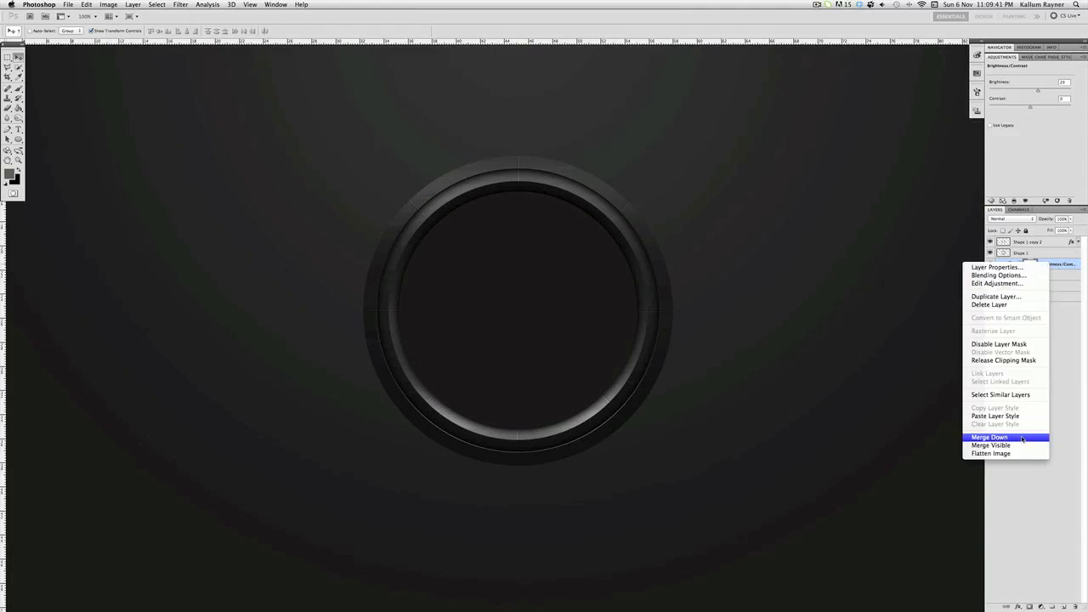
{"action": "key", "text": "Return"}
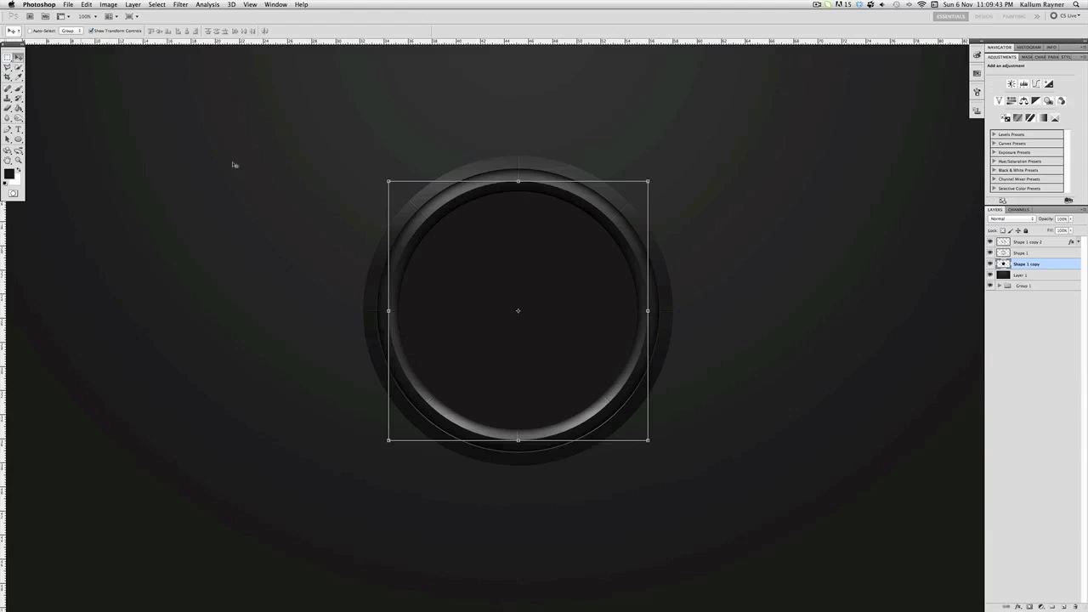
Load the Shape 1 copy circle as a selection and contract it twice by the same amount
{"action": "left_click", "coordinate": [1003, 264], "text": "super"}
{"action": "left_click", "coordinate": [156, 4]}
{"action": "mouse_move", "coordinate": [163, 111]}
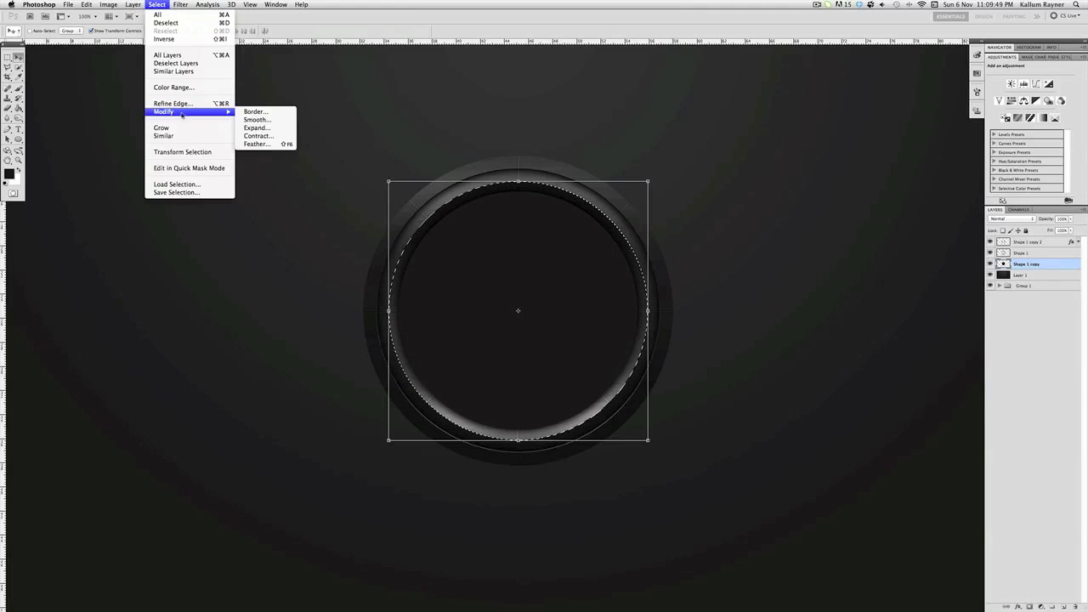
{"action": "left_click", "coordinate": [270, 136]}
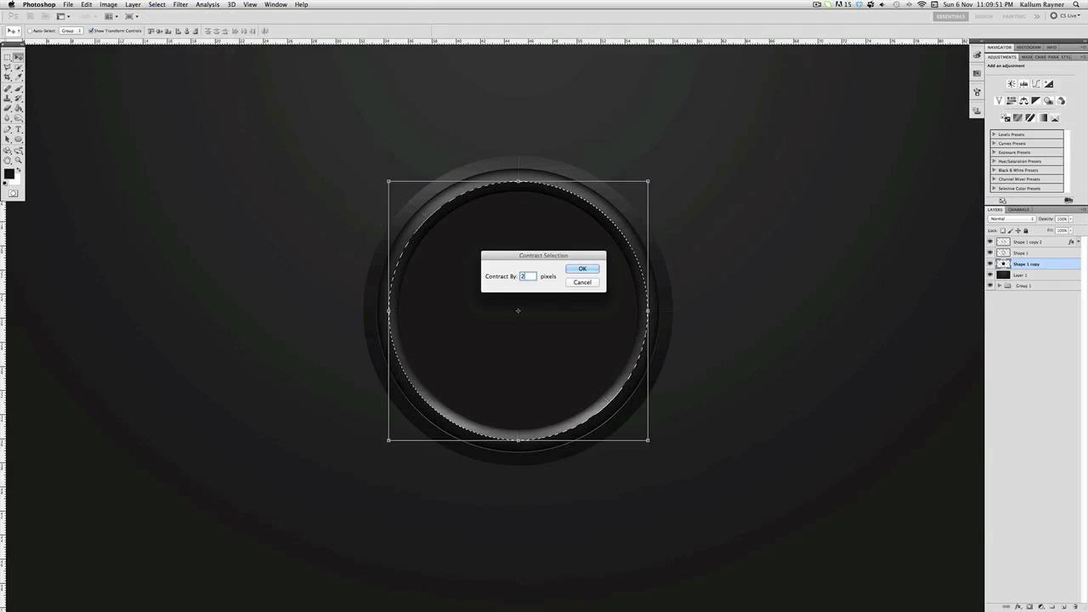
{"action": "key", "text": "Return"}
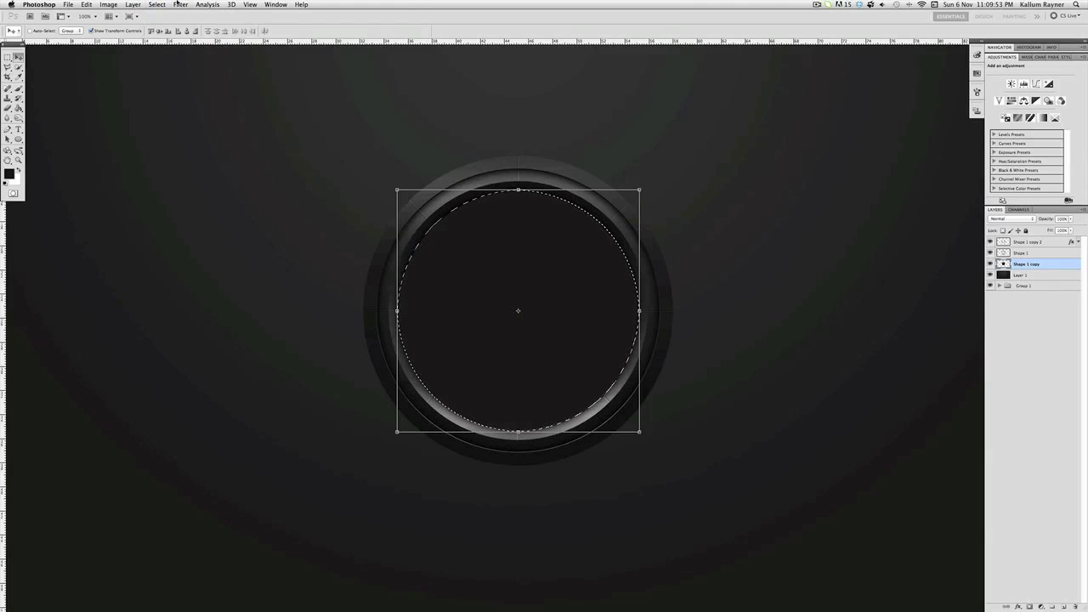
{"action": "left_click", "coordinate": [157, 4]}
{"action": "mouse_move", "coordinate": [184, 112]}
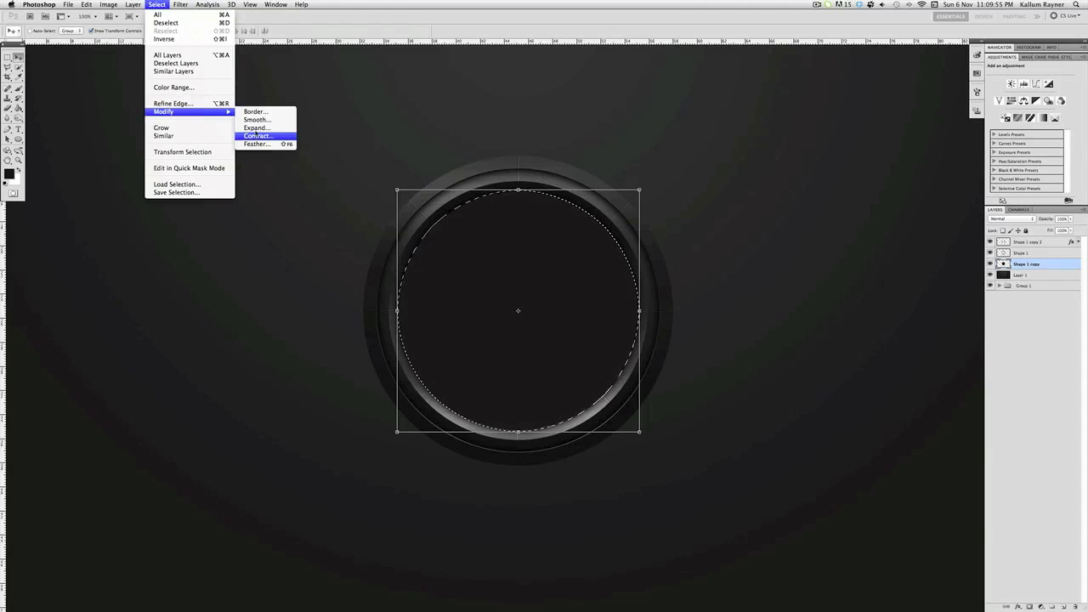
{"action": "left_click", "coordinate": [257, 135]}
{"action": "key", "text": "Return"}
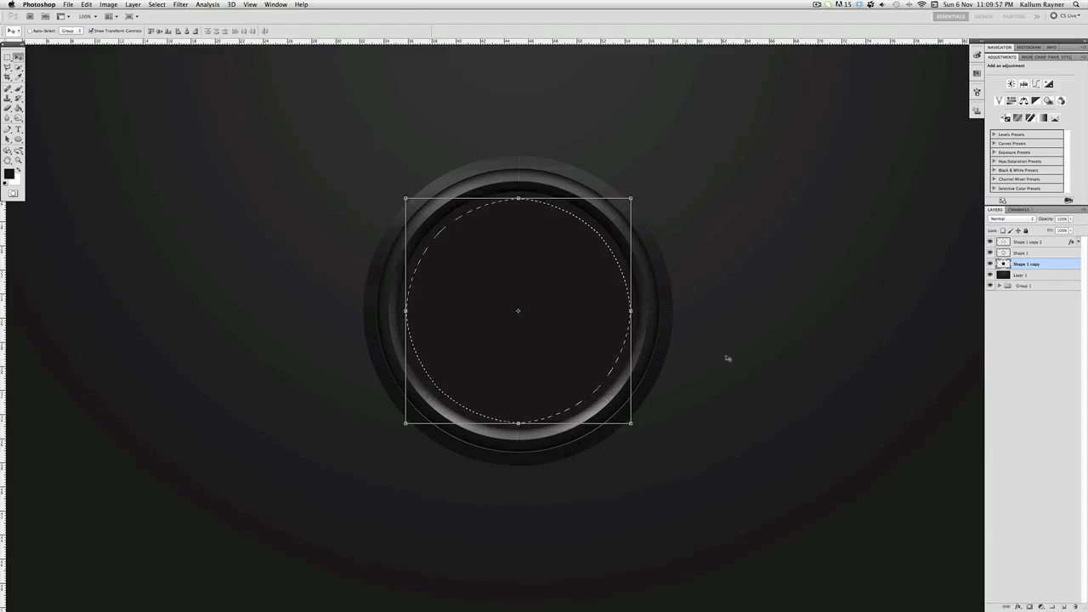
Feather the contracted circular selection by 39 pixels
{"action": "left_click", "coordinate": [164, 4]}
{"action": "mouse_move", "coordinate": [182, 113]}
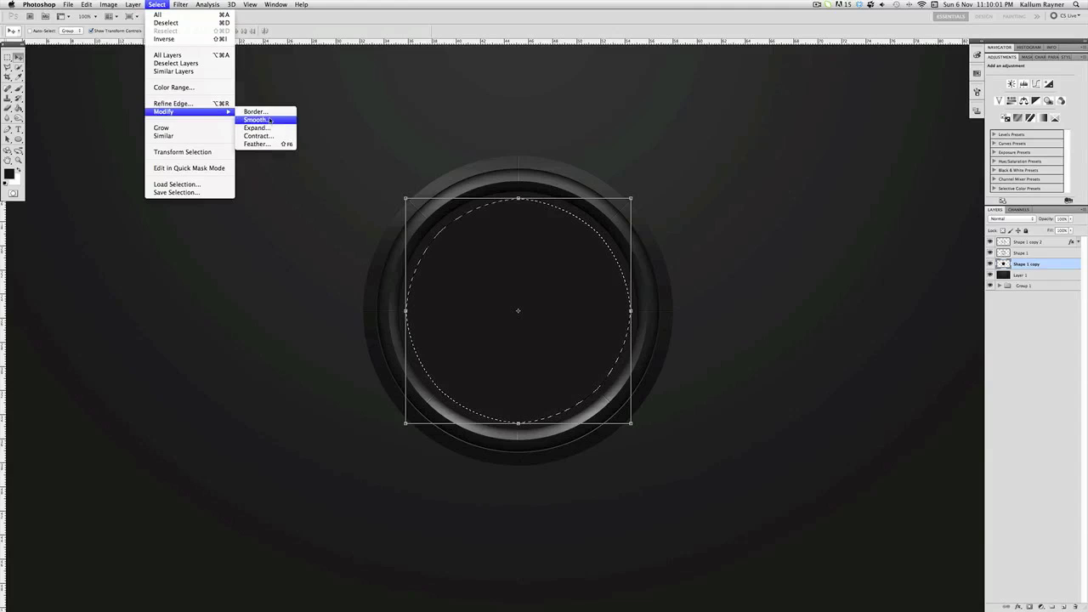
{"action": "left_click", "coordinate": [268, 144]}
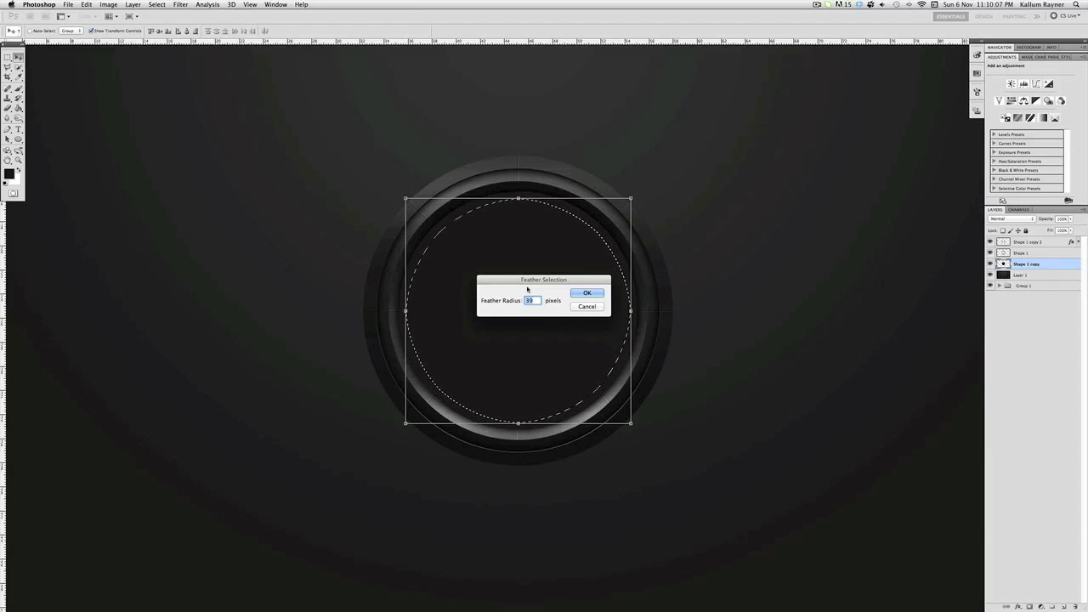
{"action": "key", "text": "Return"}
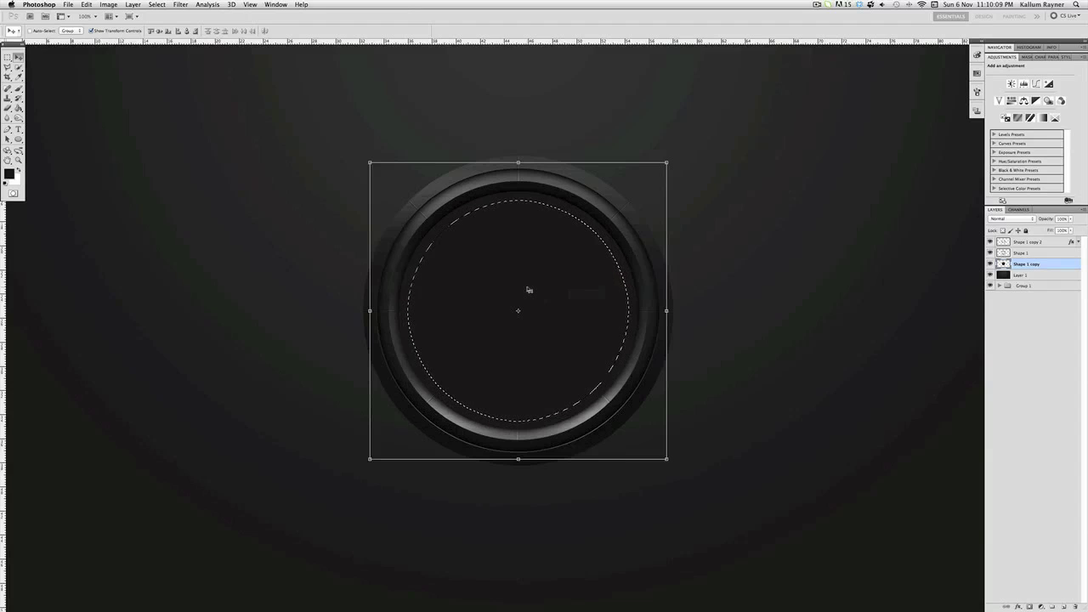
Fill the area outside the feathered selection with the near-black foreground colour on a new layer clipped to the circle, and merge it down
{"action": "key", "text": "g"}
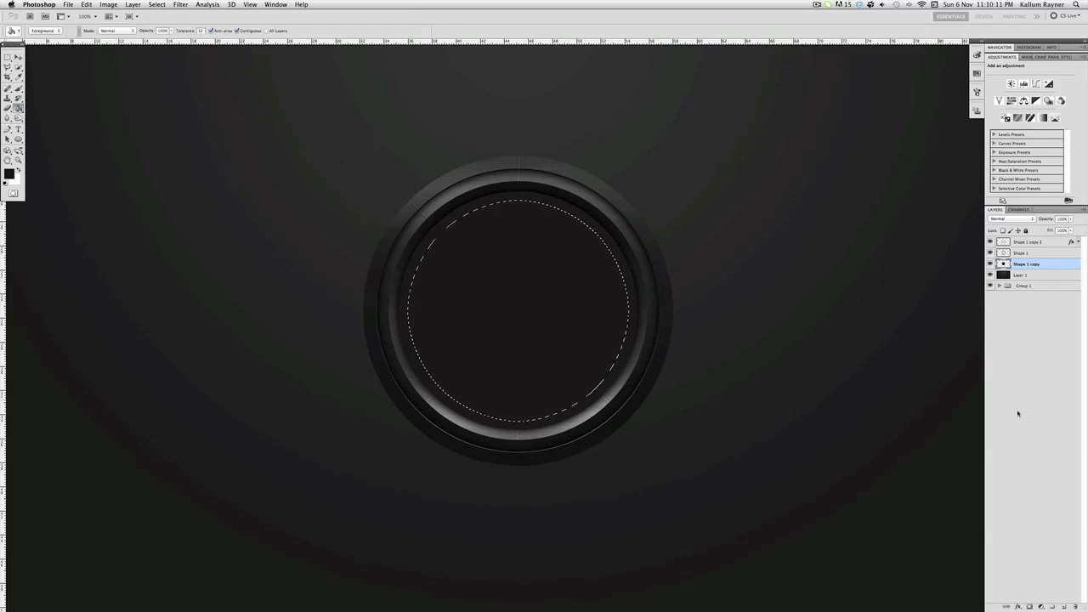
{"action": "left_click", "coordinate": [1062, 607]}
{"action": "left_click", "coordinate": [1054, 276], "text": "alt"}
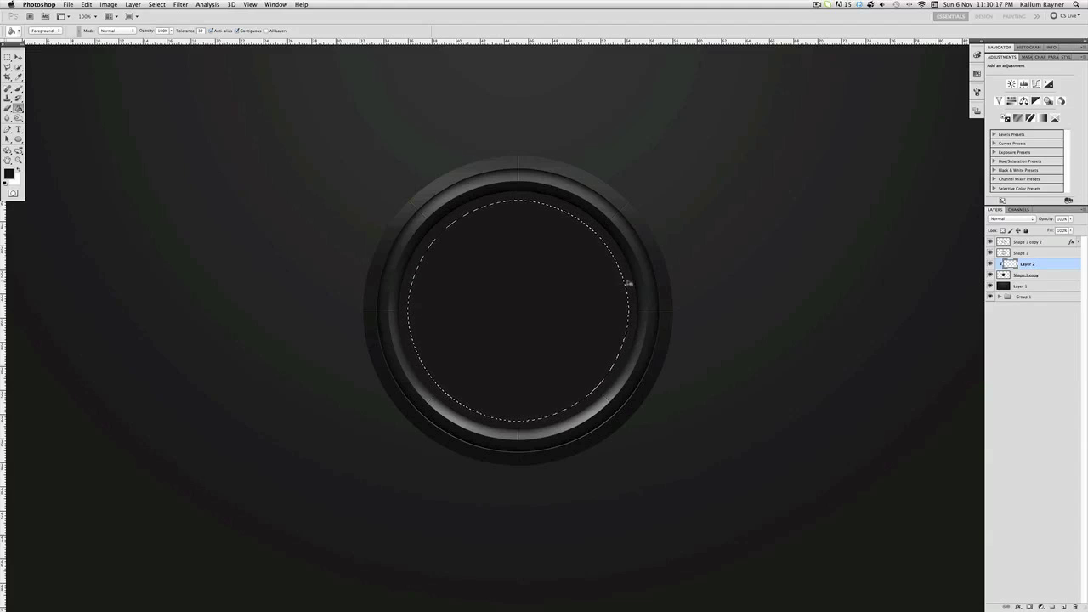
{"action": "left_click", "coordinate": [623, 283]}
{"action": "left_click", "coordinate": [18, 57]}
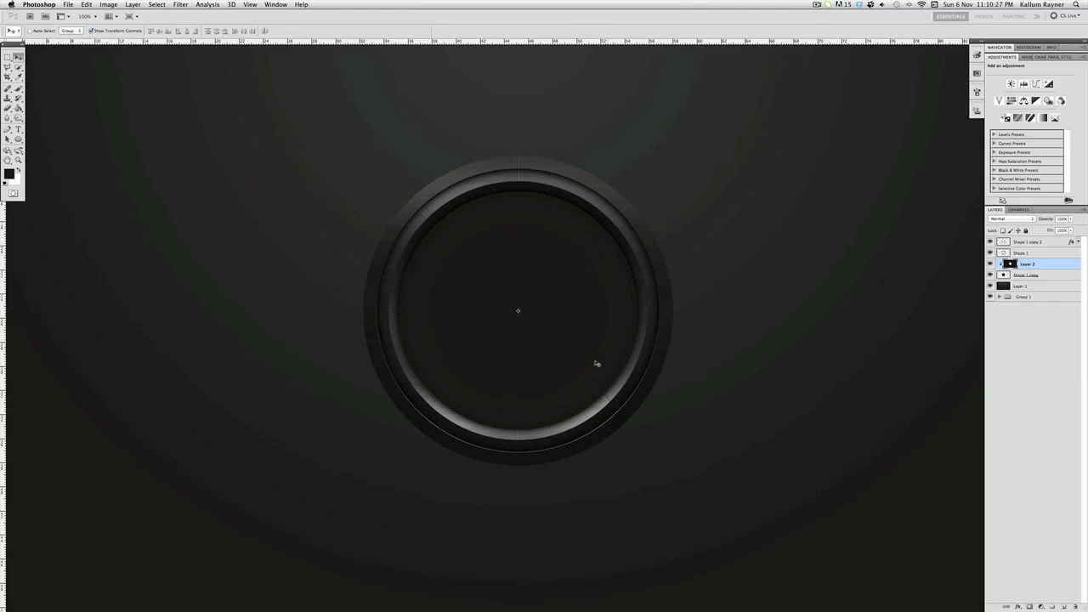
{"action": "right_click", "coordinate": [1044, 269]}
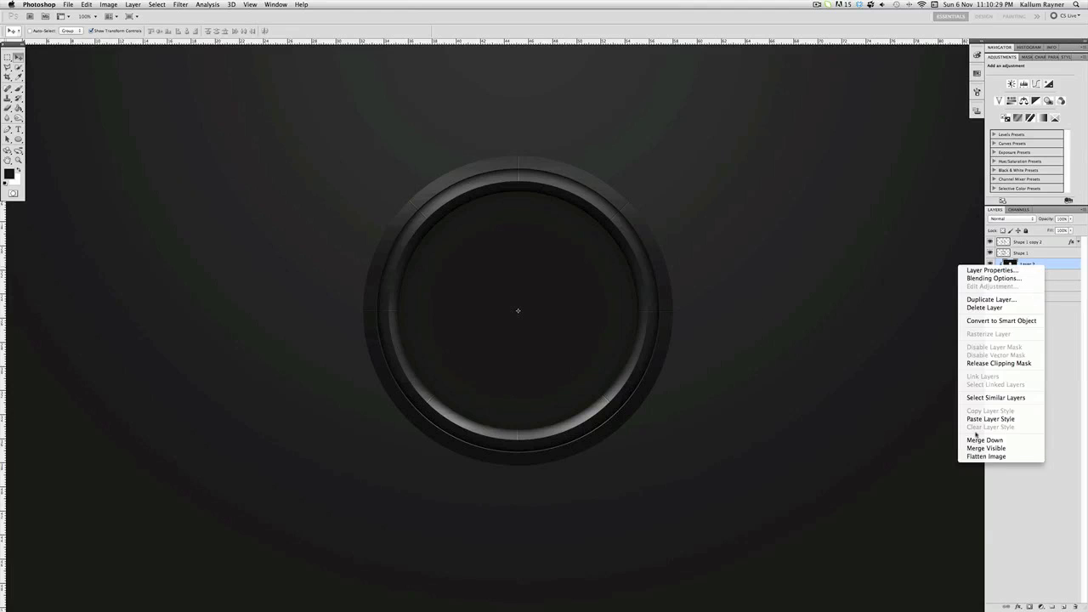
{"action": "key", "text": "Delete"}
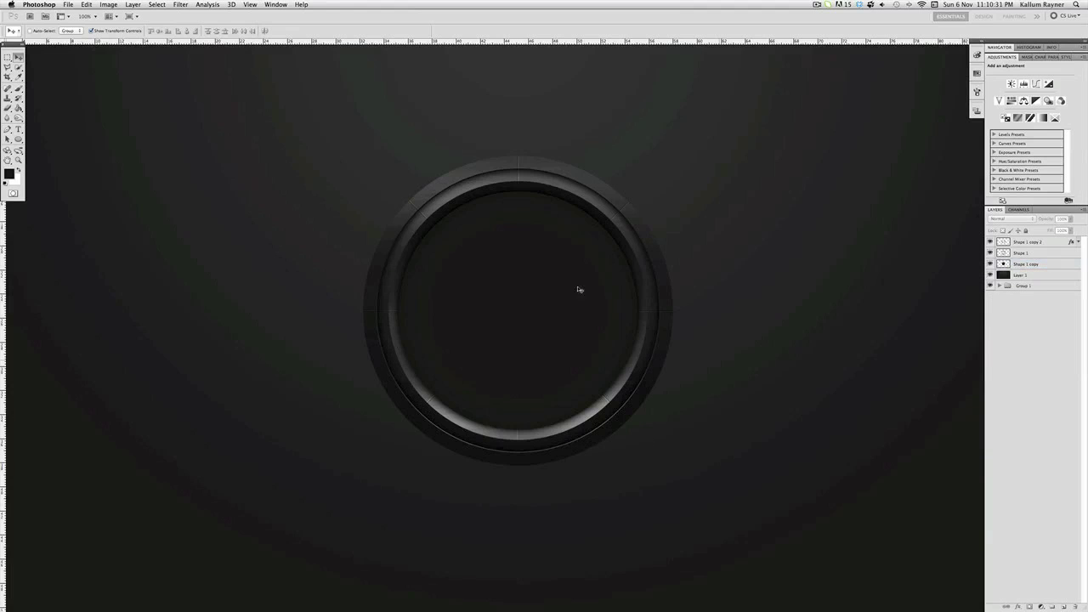
Open Colour Logo.psd from the Swoosh Logo folder inside the Stratzeh folder on the Desktop
{"action": "left_click", "coordinate": [68, 5]}
{"action": "left_click", "coordinate": [78, 23]}
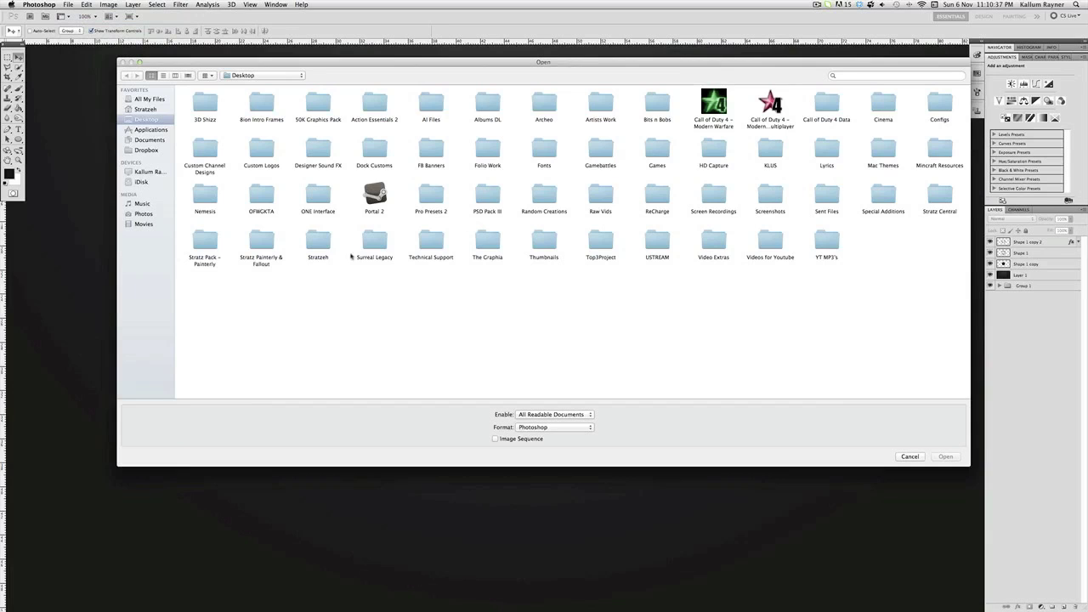
{"action": "double_click", "coordinate": [319, 243]}
{"action": "double_click", "coordinate": [270, 115]}
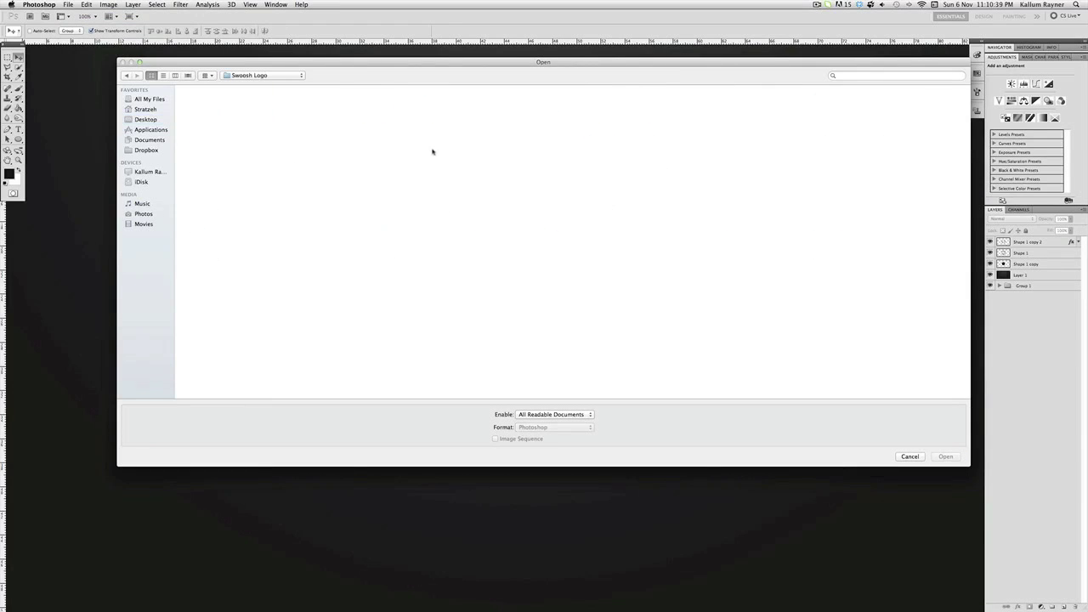
{"action": "double_click", "coordinate": [204, 105]}
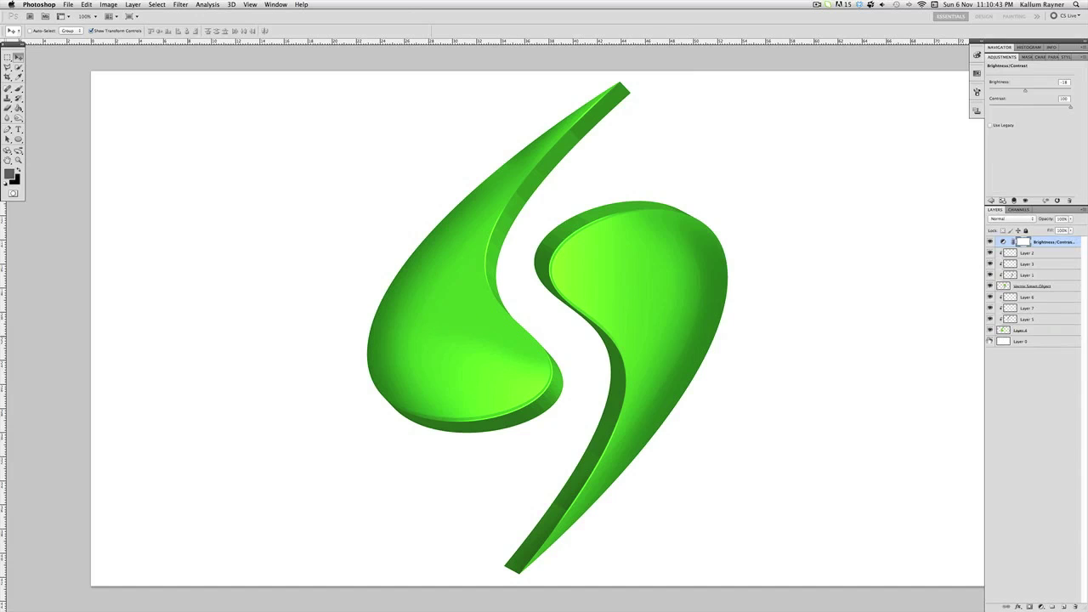
Open the Logo BW file with the flat black swoosh logo, accepting the import settings
{"action": "left_click", "coordinate": [68, 4]}
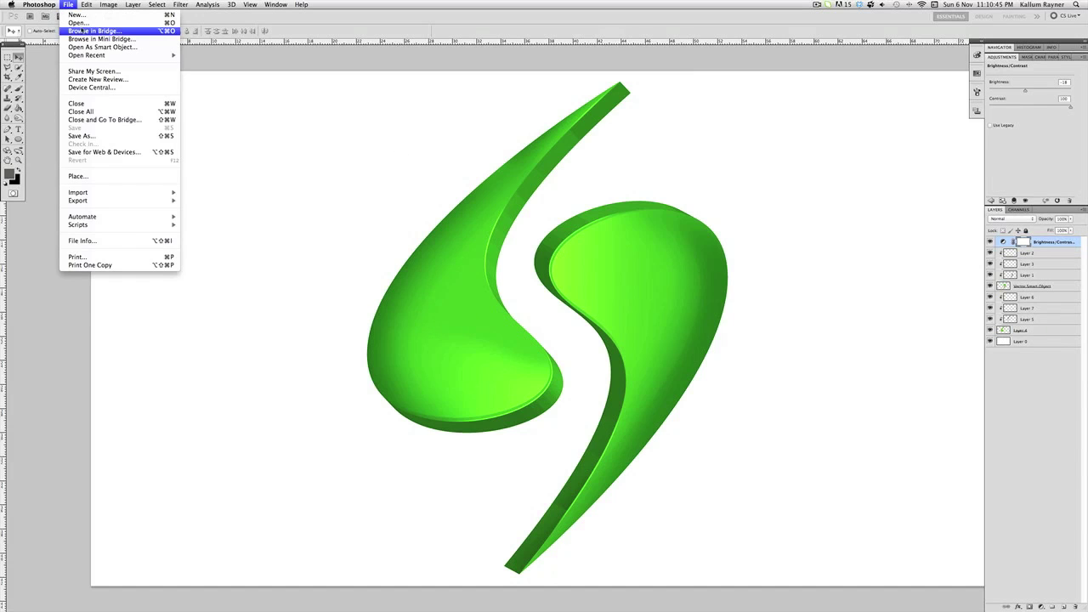
{"action": "left_click", "coordinate": [68, 4]}
{"action": "key", "text": "super+o"}
{"action": "double_click", "coordinate": [375, 104]}
{"action": "left_click", "coordinate": [657, 354]}
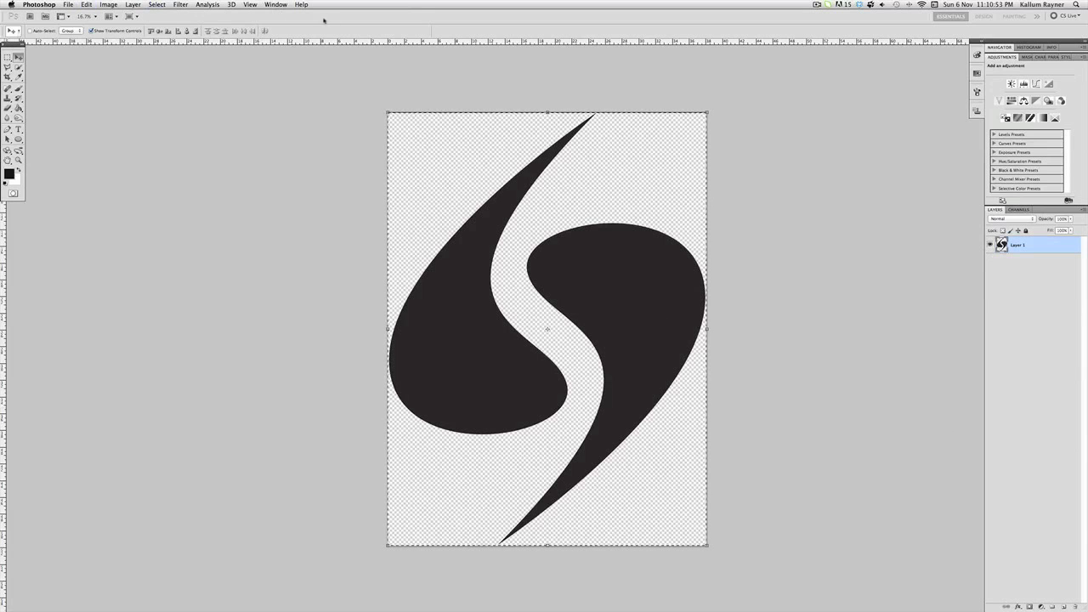
Switch to the emblem document and paste the black swoosh logo as a new layer above Shape 1 copy 2
{"action": "left_click", "coordinate": [276, 4]}
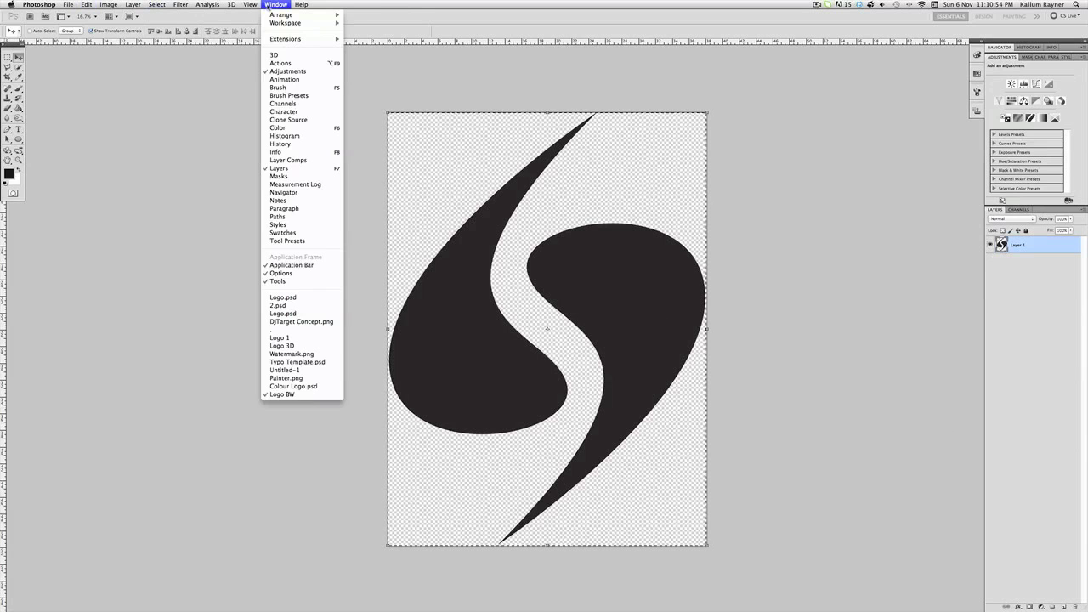
{"action": "left_click", "coordinate": [303, 385]}
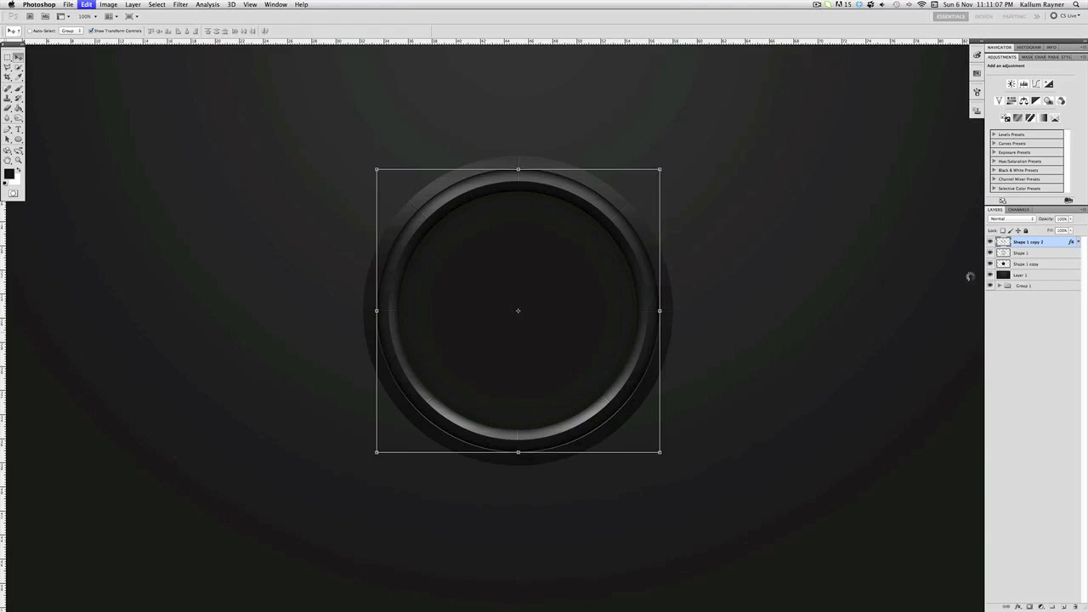
{"action": "key", "text": "ctrl+v"}
{"action": "left_click", "coordinate": [17, 161]}
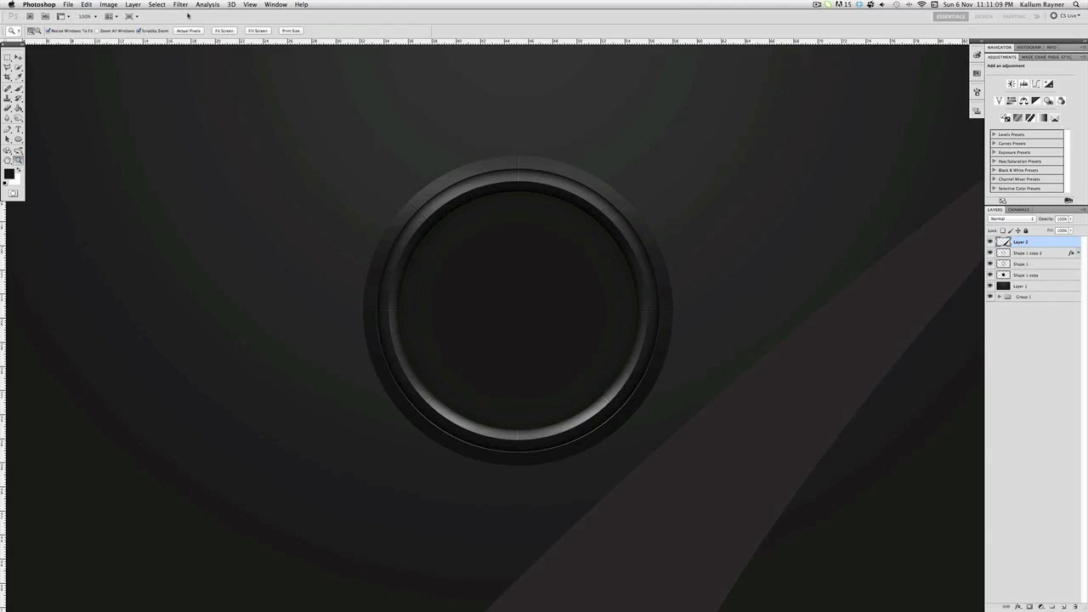
{"action": "left_click", "coordinate": [39, 31]}
{"action": "left_click", "coordinate": [396, 260]}
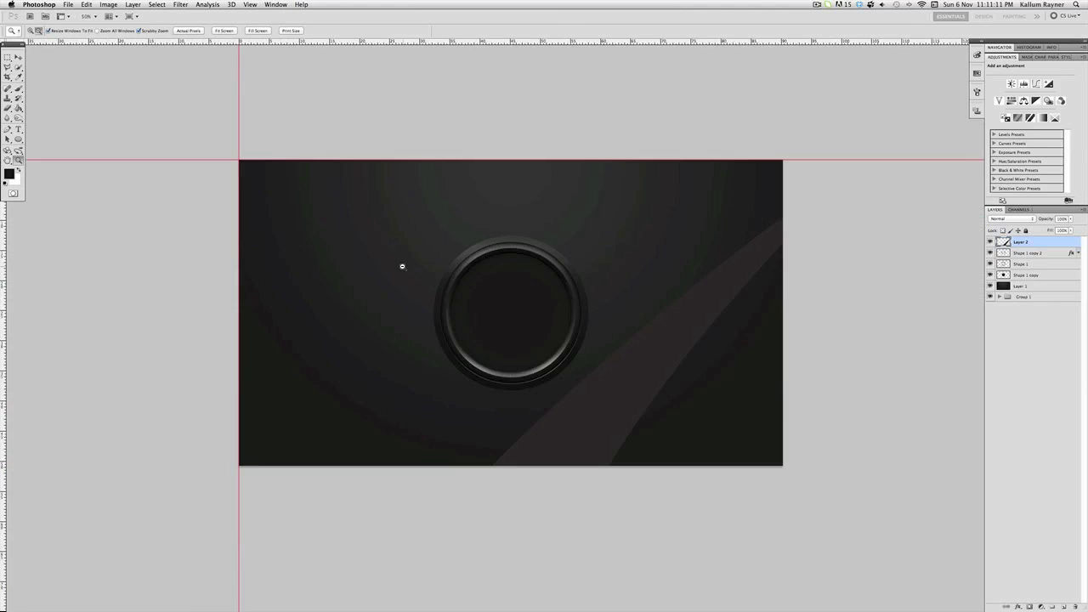
Scale the pasted black swoosh down and centre it inside the emblem's inner circle
{"action": "left_click", "coordinate": [318, 264]}
{"action": "left_click", "coordinate": [18, 57]}
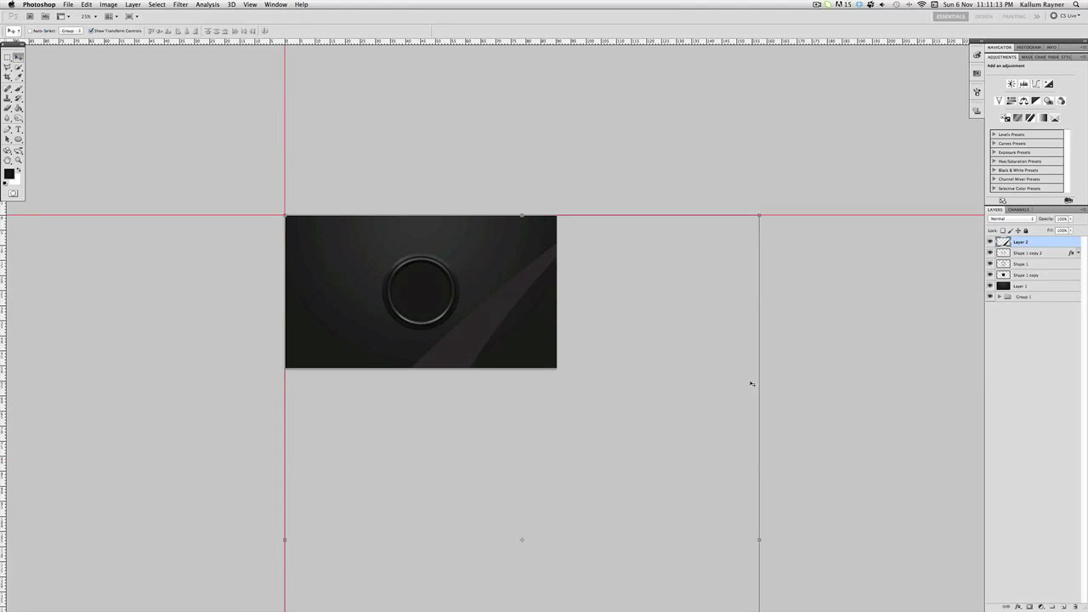
{"action": "mouse_move", "coordinate": [286, 216]}
{"action": "left_mouse_down"}
{"action": "mouse_move", "coordinate": [349, 255]}
{"action": "mouse_move", "coordinate": [505, 517]}
{"action": "mouse_move", "coordinate": [488, 493]}
{"action": "mouse_move", "coordinate": [542, 505]}
{"action": "mouse_move", "coordinate": [408, 253]}
{"action": "mouse_move", "coordinate": [435, 311]}
{"action": "left_mouse_up"}
{"action": "left_click", "coordinate": [18, 160]}
{"action": "key", "text": "Return"}
{"action": "left_click", "coordinate": [457, 273]}
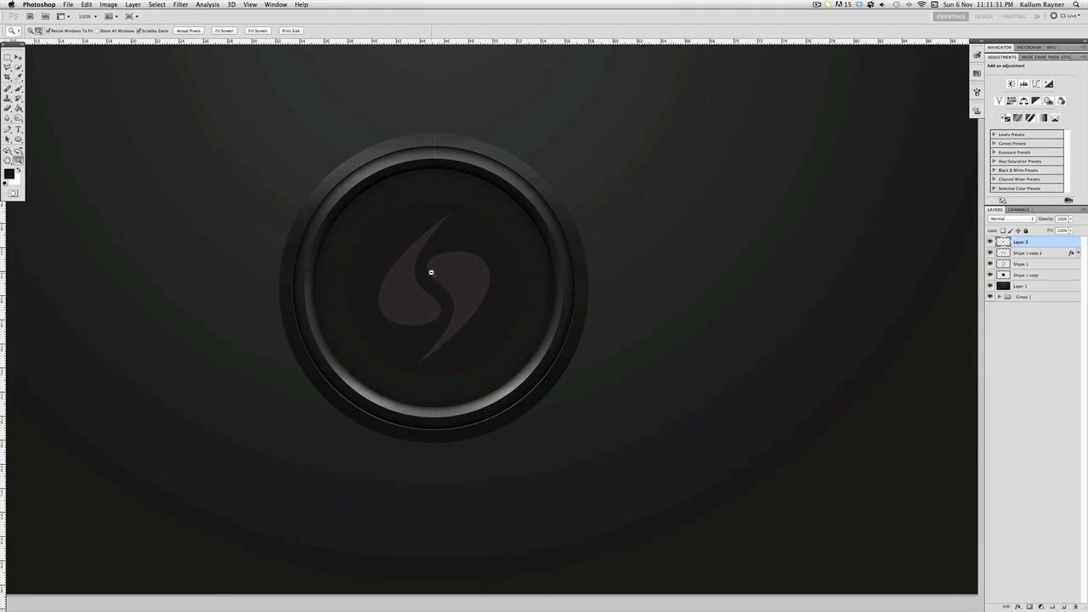
{"action": "left_click", "coordinate": [18, 57]}
Add a gradient overlay to the swoosh layer and set the gradient's black starting stop to the blue 0071ac
{"action": "left_click", "coordinate": [1013, 606]}
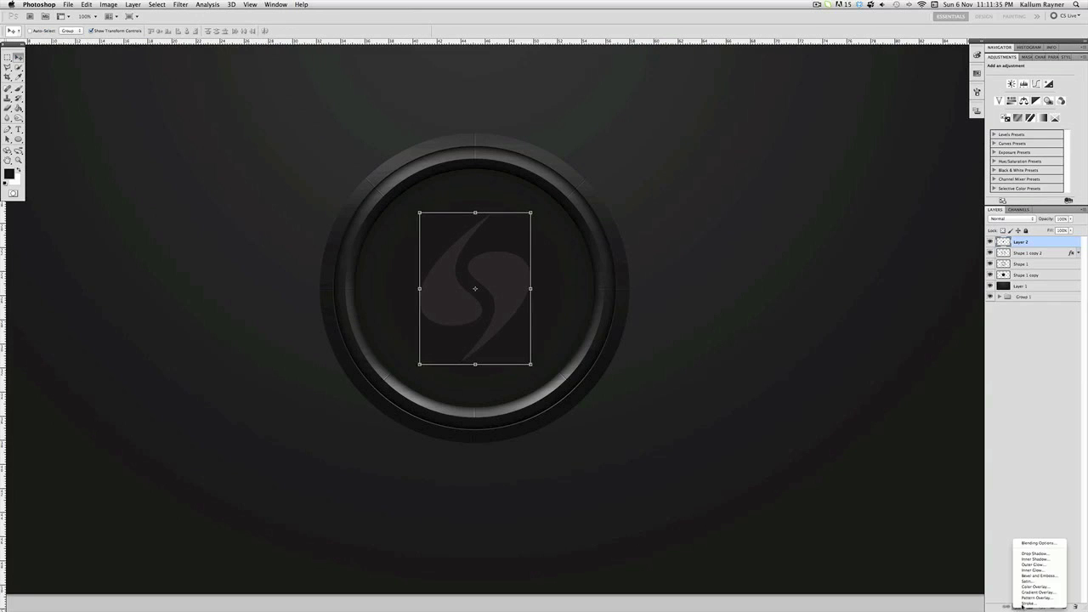
{"action": "left_click", "coordinate": [1033, 593]}
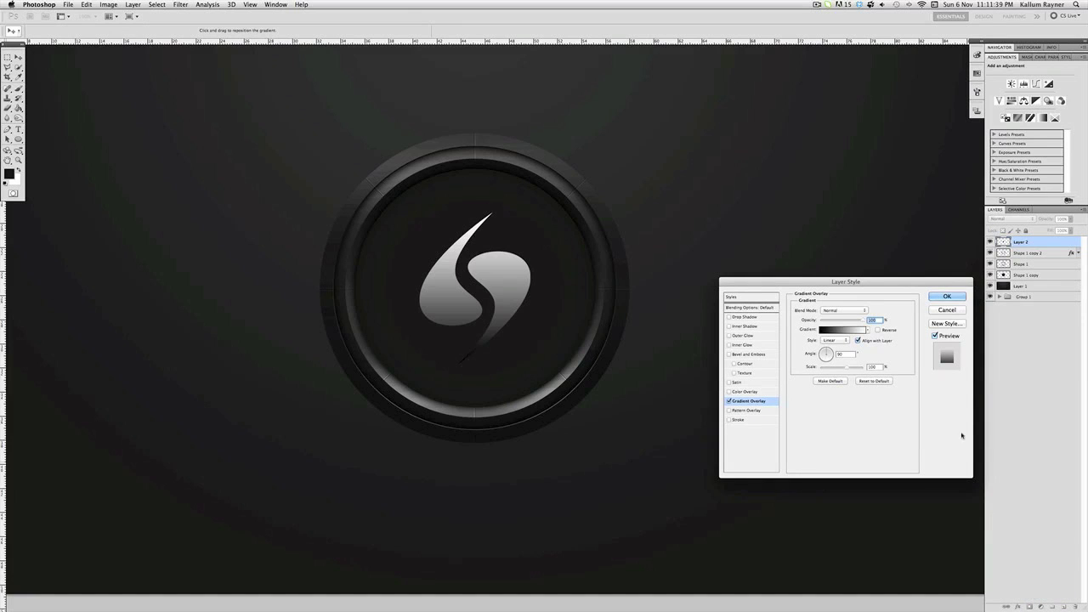
{"action": "left_click", "coordinate": [842, 329]}
{"action": "left_click_drag", "start_coordinate": [727, 300], "coordinate": [727, 300]}
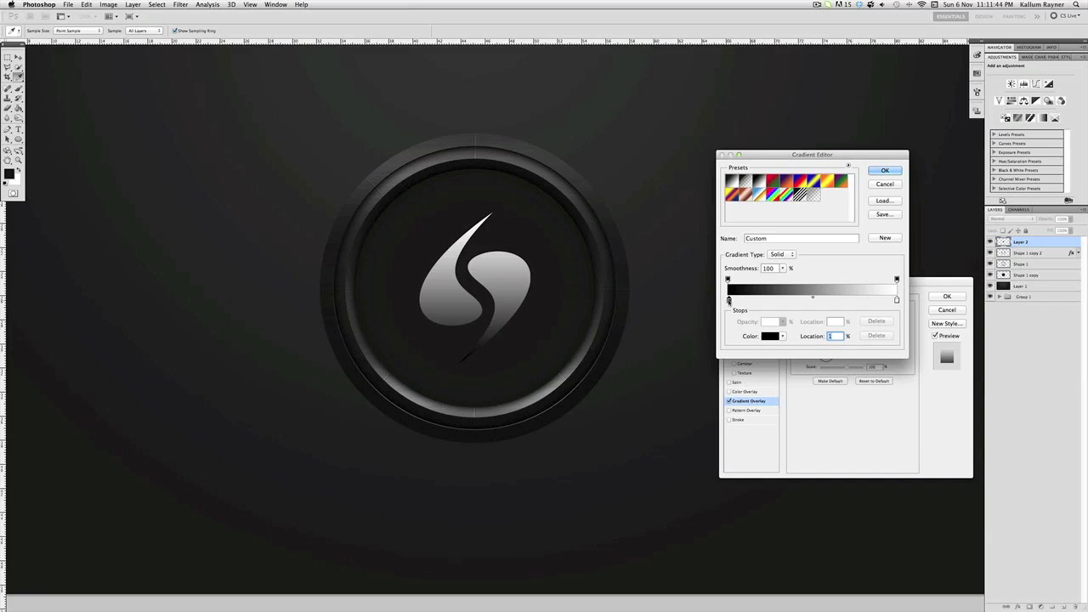
{"action": "left_click", "coordinate": [771, 337]}
{"action": "left_click", "coordinate": [838, 425]}
{"action": "left_click_drag", "start_coordinate": [840, 425], "coordinate": [840, 429]}
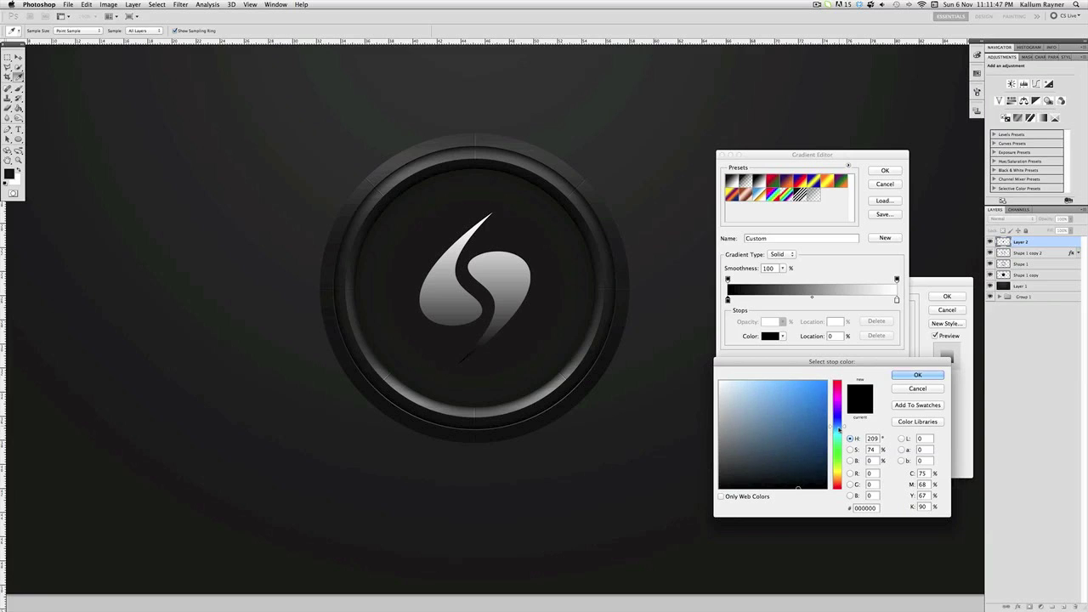
{"action": "left_click", "coordinate": [814, 411]}
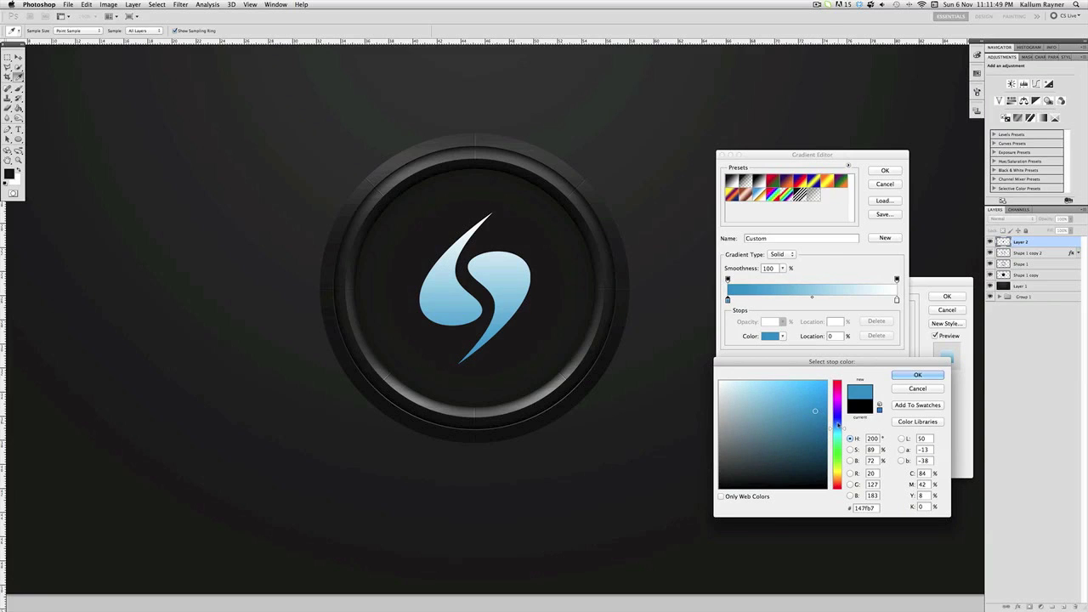
{"action": "left_click", "coordinate": [840, 430]}
{"action": "left_click", "coordinate": [839, 428]}
{"action": "left_click_drag", "start_coordinate": [814, 410], "coordinate": [826, 415]}
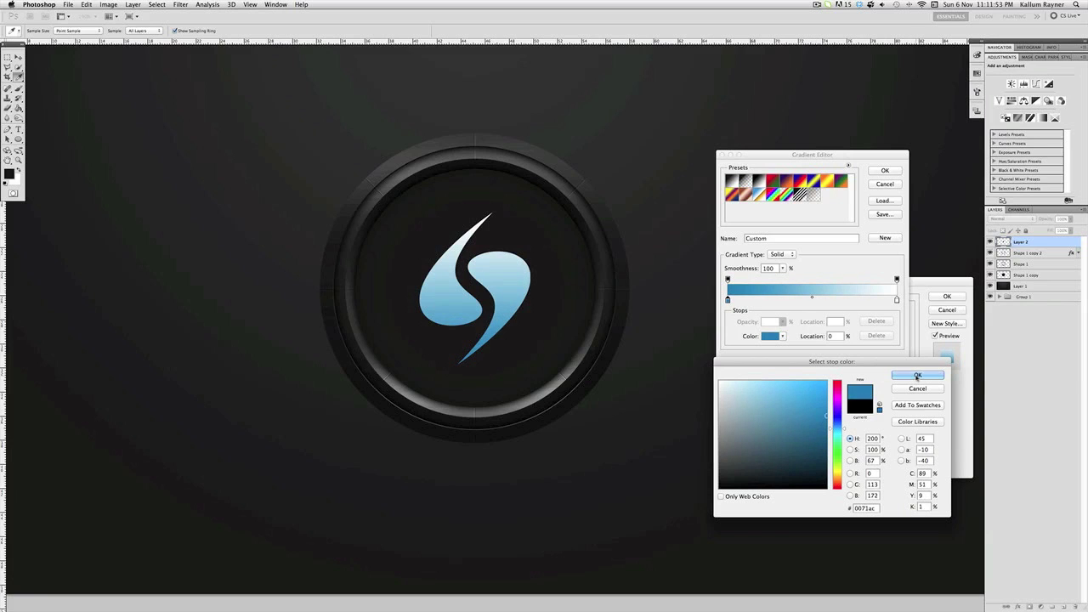
{"action": "left_click", "coordinate": [918, 376]}
Set the gradient's white end stop to the dark blue 004179 and reverse the gradient overlay
{"action": "left_click", "coordinate": [896, 300]}
{"action": "left_click", "coordinate": [772, 336]}
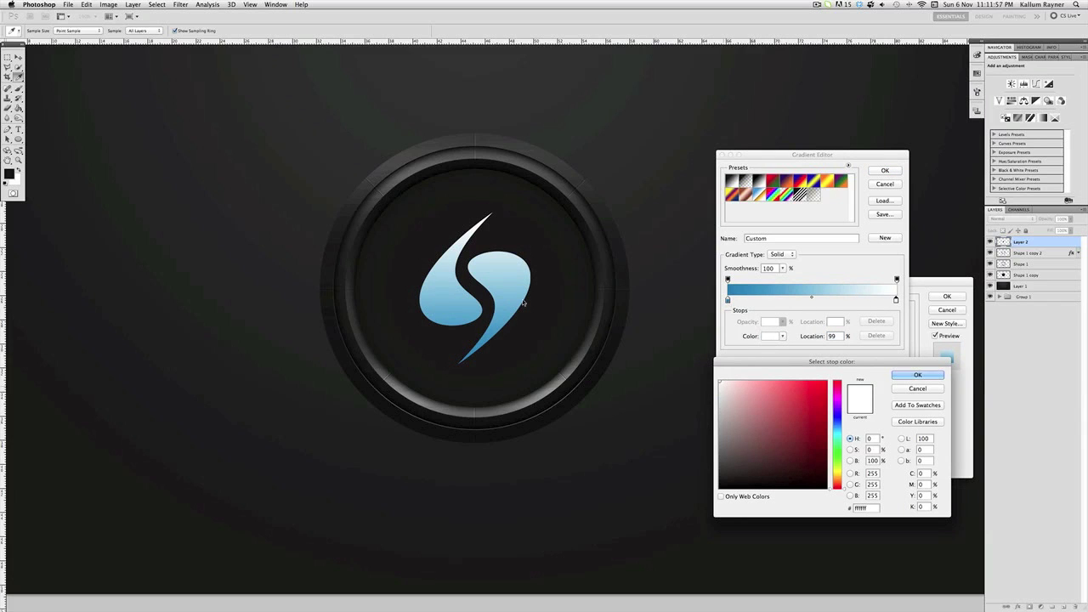
{"action": "mouse_move", "coordinate": [838, 437]}
{"action": "left_mouse_down"}
{"action": "mouse_move", "coordinate": [841, 427]}
{"action": "mouse_move", "coordinate": [816, 427]}
{"action": "mouse_move", "coordinate": [877, 438]}
{"action": "left_mouse_up"}
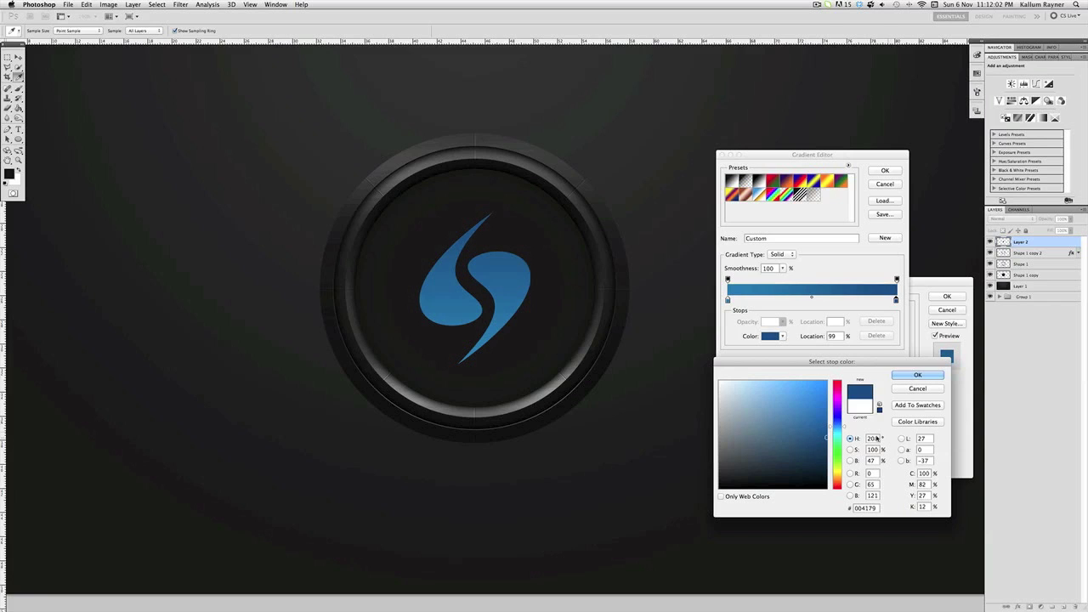
{"action": "left_click", "coordinate": [928, 379]}
{"action": "left_click", "coordinate": [885, 170]}
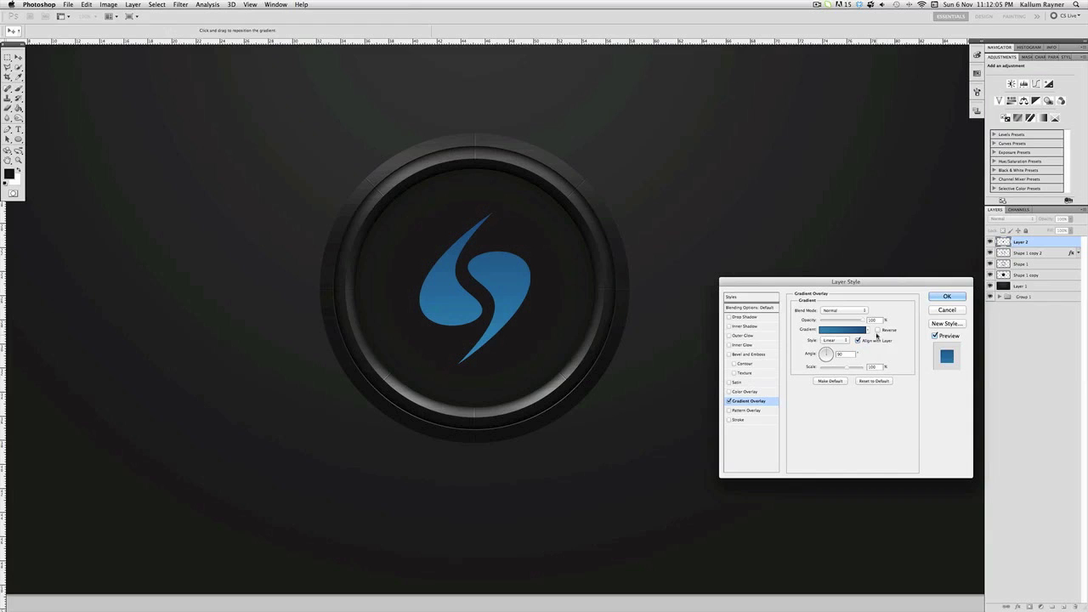
{"action": "left_click", "coordinate": [877, 330]}
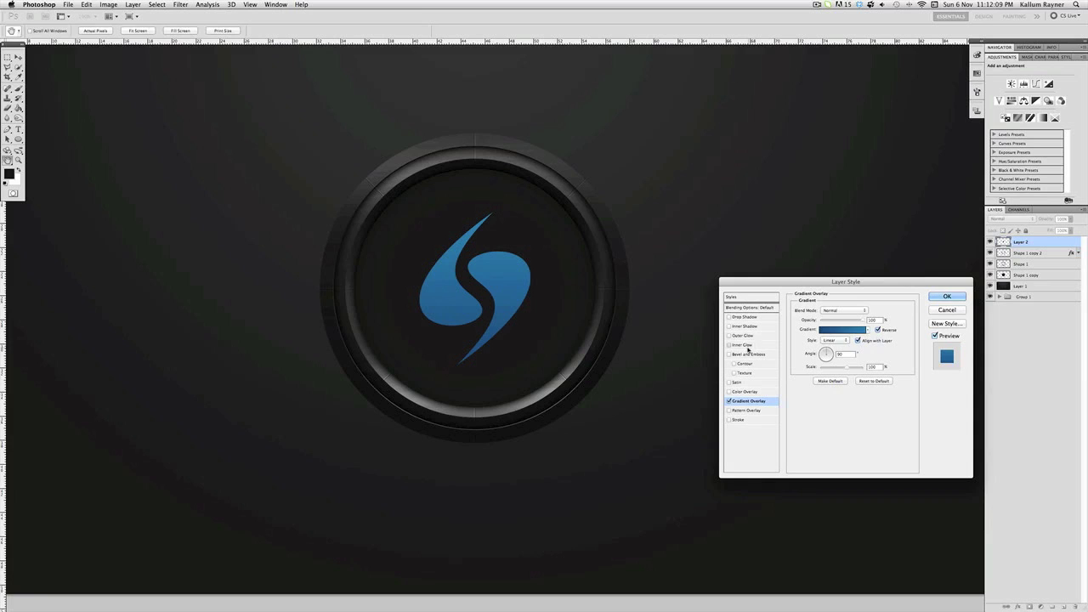
Add a white inner glow to the swoosh with Overlay blend mode, 100% choke and a size of 2 px
{"action": "left_click", "coordinate": [744, 346]}
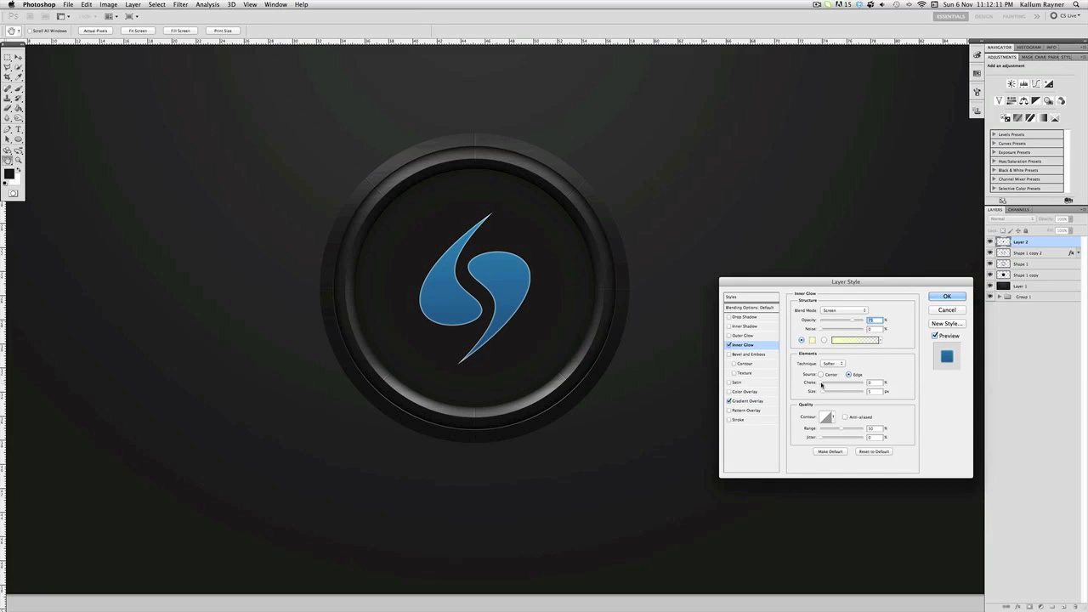
{"action": "left_click_drag", "start_coordinate": [821, 385], "coordinate": [1077, 406]}
{"action": "left_click", "coordinate": [875, 391]}
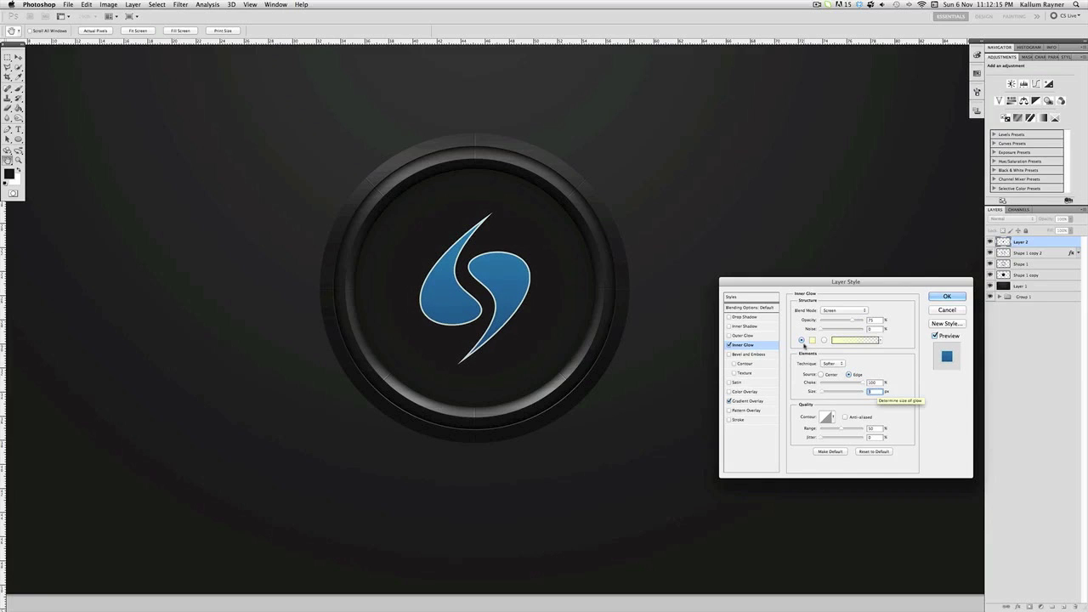
{"action": "left_click", "coordinate": [812, 340]}
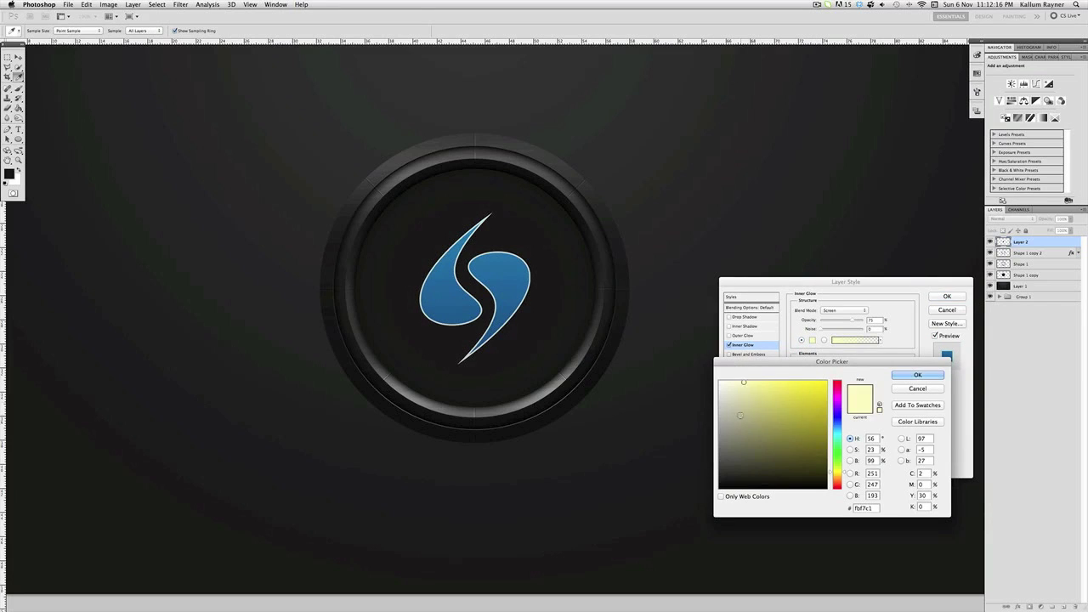
{"action": "left_click", "coordinate": [917, 375]}
{"action": "left_click", "coordinate": [842, 310]}
{"action": "left_click", "coordinate": [842, 339]}
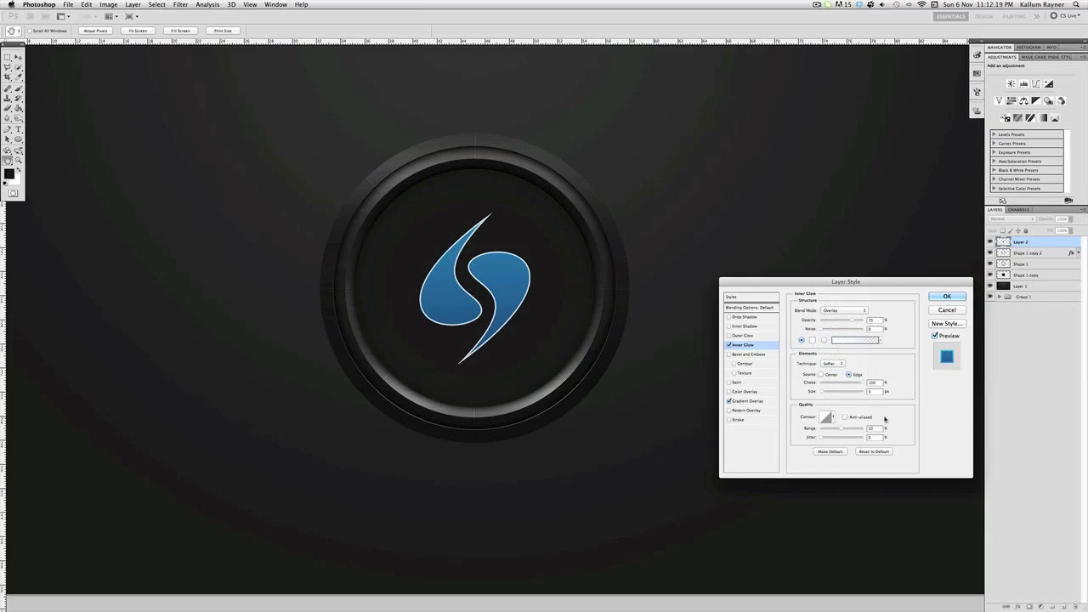
{"action": "double_click", "coordinate": [878, 392]}
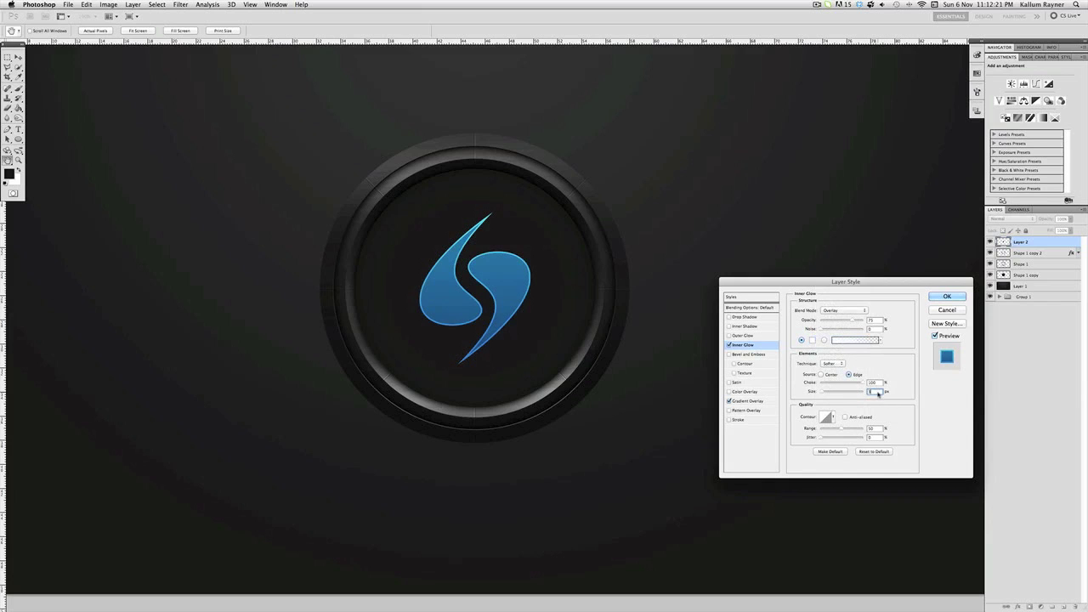
{"action": "type", "text": "2"}
Add a black Multiply drop shadow to the swoosh and adjust its spread and size
{"action": "left_click", "coordinate": [744, 316]}
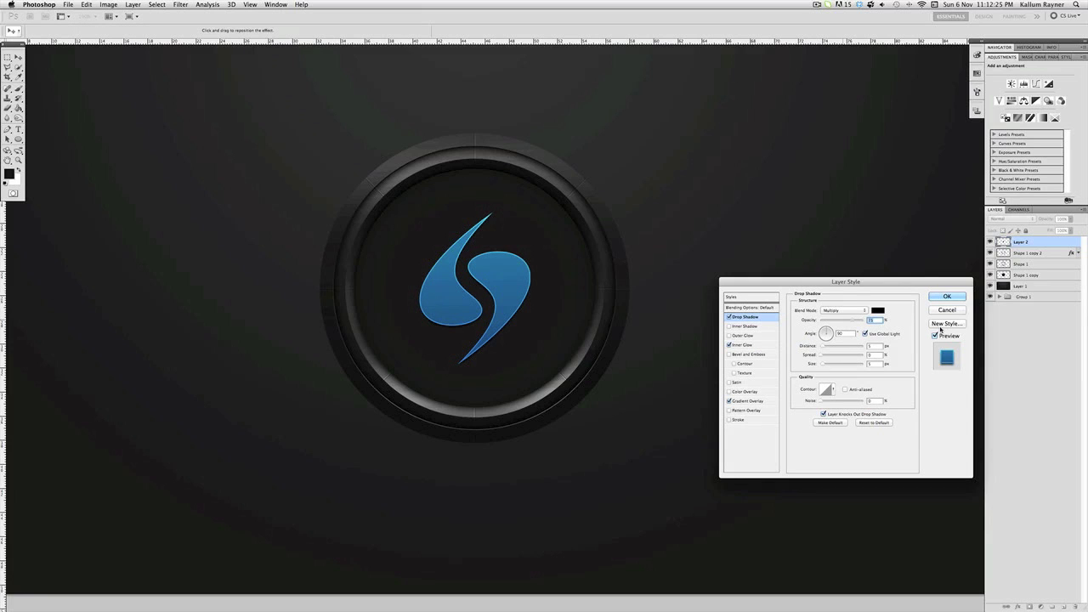
{"action": "key", "text": "Tab"}
{"action": "key", "text": "Tab"}
{"action": "key", "text": "Tab"}
{"action": "type", "text": "18"}
{"action": "key", "text": "Tab"}
{"action": "type", "text": "18"}
{"action": "left_click", "coordinate": [832, 357]}
{"action": "left_click_drag", "start_coordinate": [827, 363], "coordinate": [825, 366]}
{"action": "left_click", "coordinate": [828, 357]}
Add a black (000000) colour overlay to the swoosh and lower its opacity to darken the blue slightly
{"action": "left_click", "coordinate": [738, 392]}
{"action": "left_click", "coordinate": [876, 313]}
{"action": "left_click", "coordinate": [624, 534]}
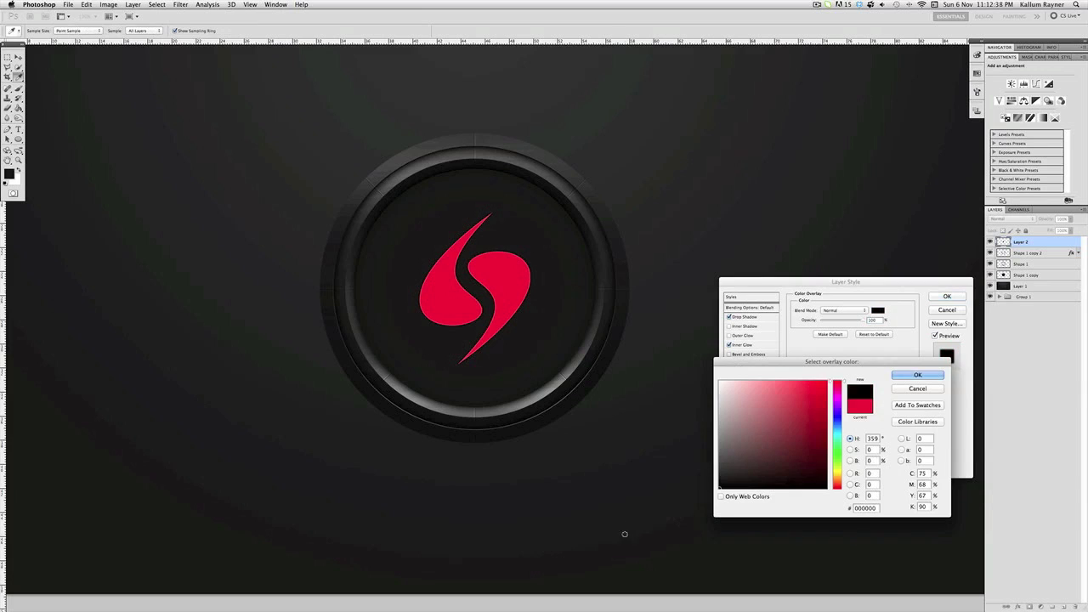
{"action": "left_click", "coordinate": [917, 375]}
{"action": "mouse_move", "coordinate": [836, 320]}
{"action": "left_mouse_down"}
{"action": "mouse_move", "coordinate": [820, 322]}
{"action": "mouse_move", "coordinate": [832, 322]}
{"action": "left_mouse_up"}
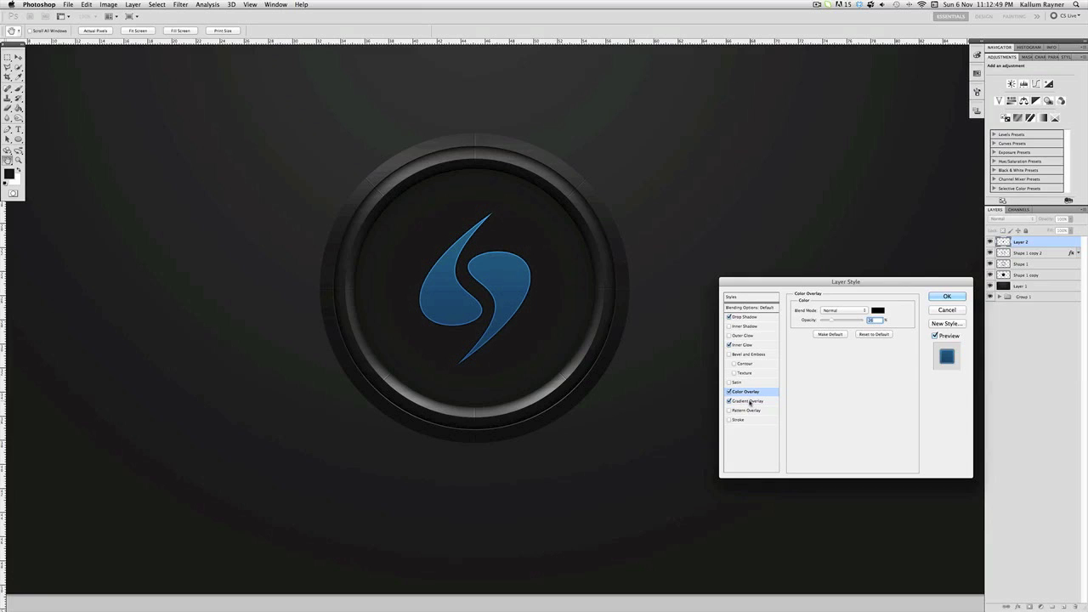
Try a Bevel and Emboss effect at 1000% depth with a changed light angle, and switch it off
{"action": "left_click", "coordinate": [756, 354]}
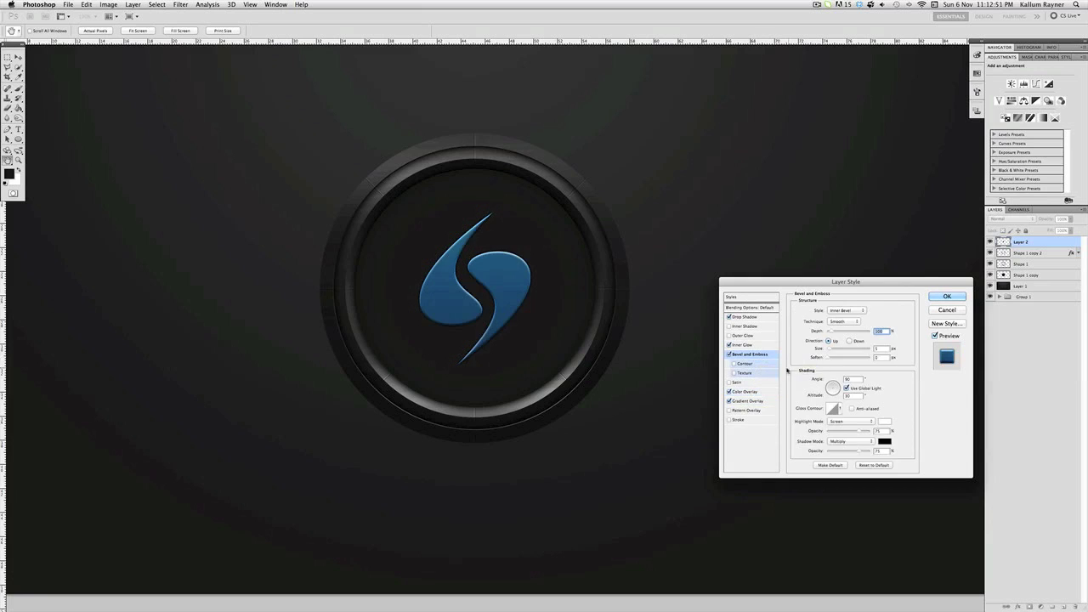
{"action": "left_click_drag", "start_coordinate": [829, 332], "coordinate": [876, 332]}
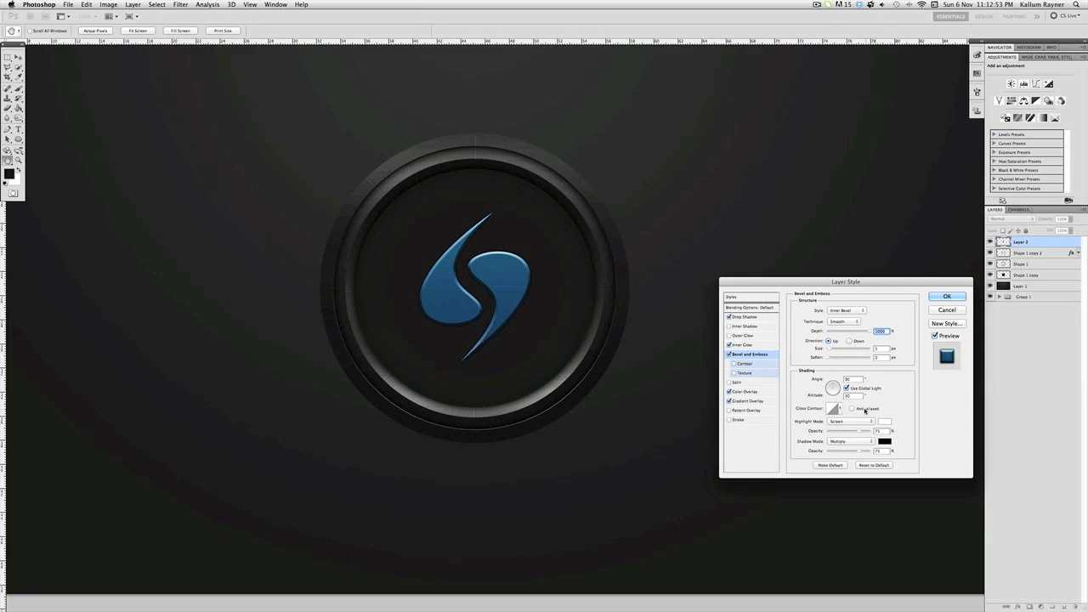
{"action": "left_click_drag", "start_coordinate": [837, 387], "coordinate": [833, 388]}
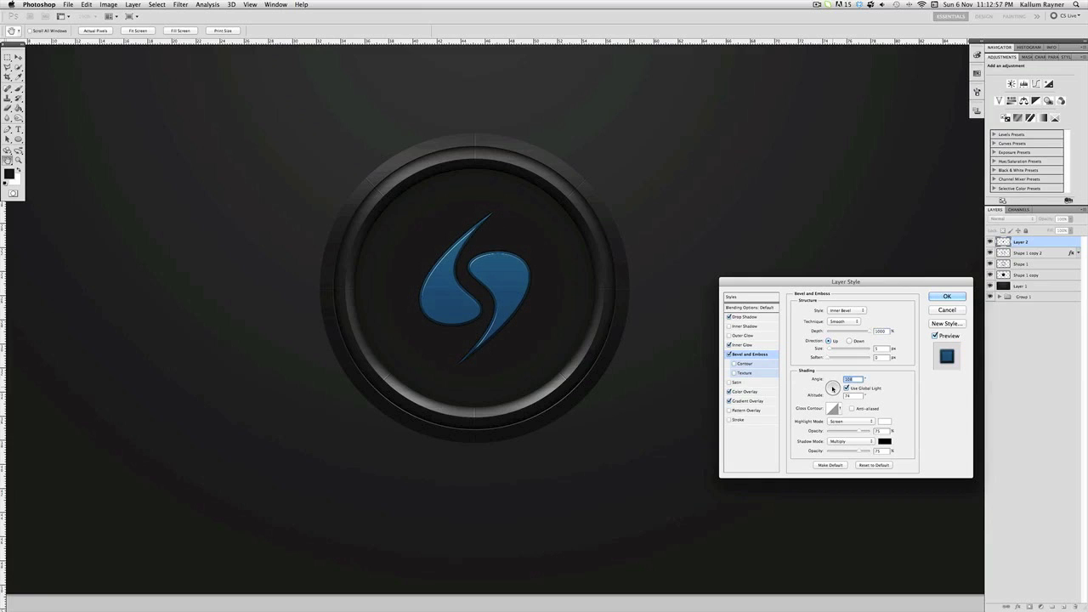
{"action": "left_click", "coordinate": [728, 354]}
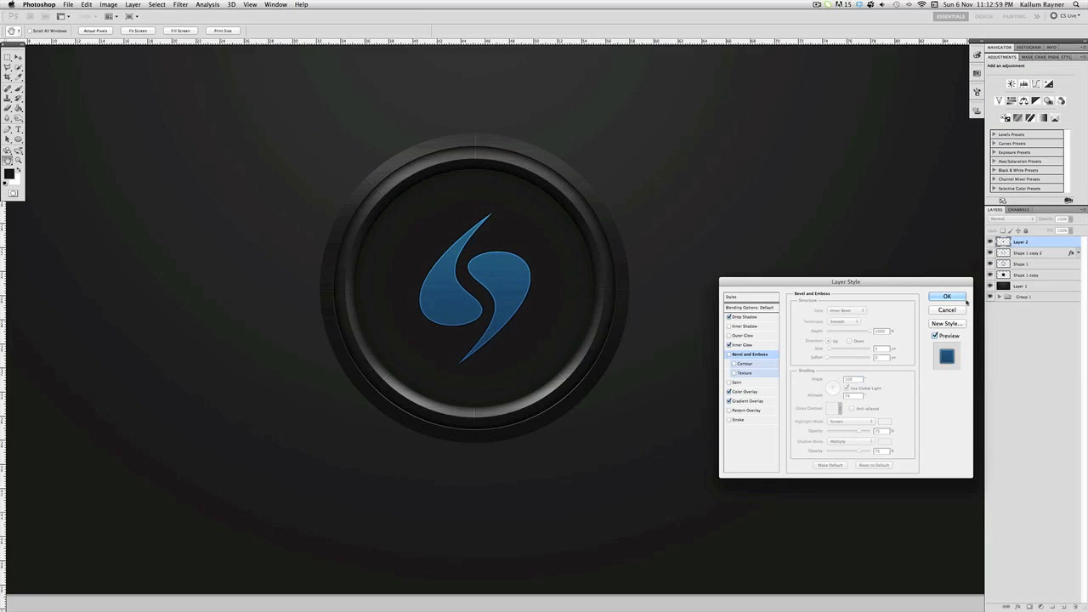
Apply the layer style to the swoosh, collapse its effects list and deselect the layer
{"action": "left_click", "coordinate": [943, 296]}
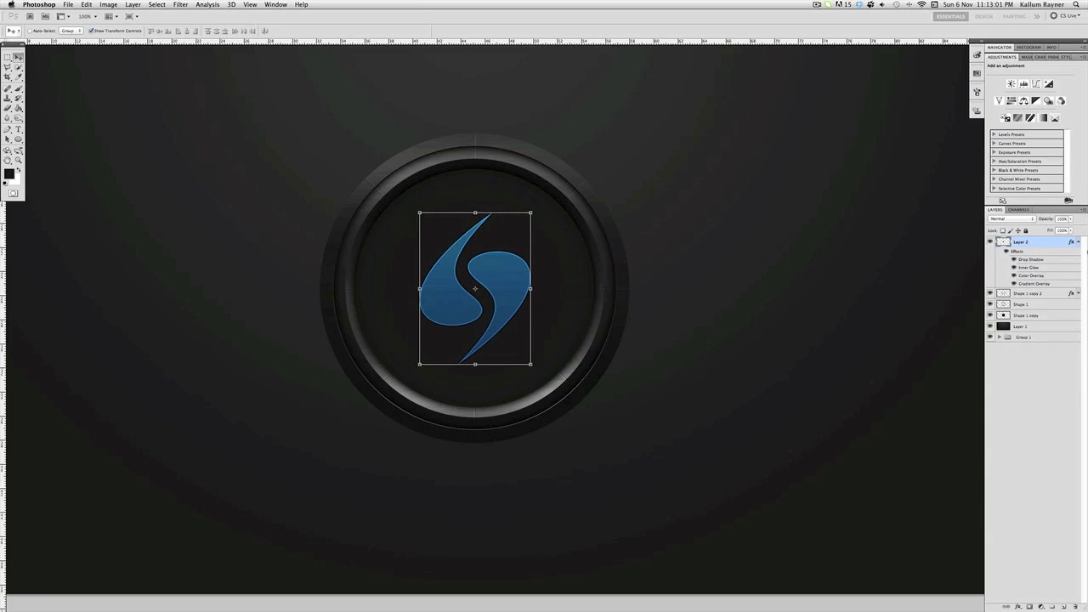
{"action": "left_click", "coordinate": [1078, 243]}
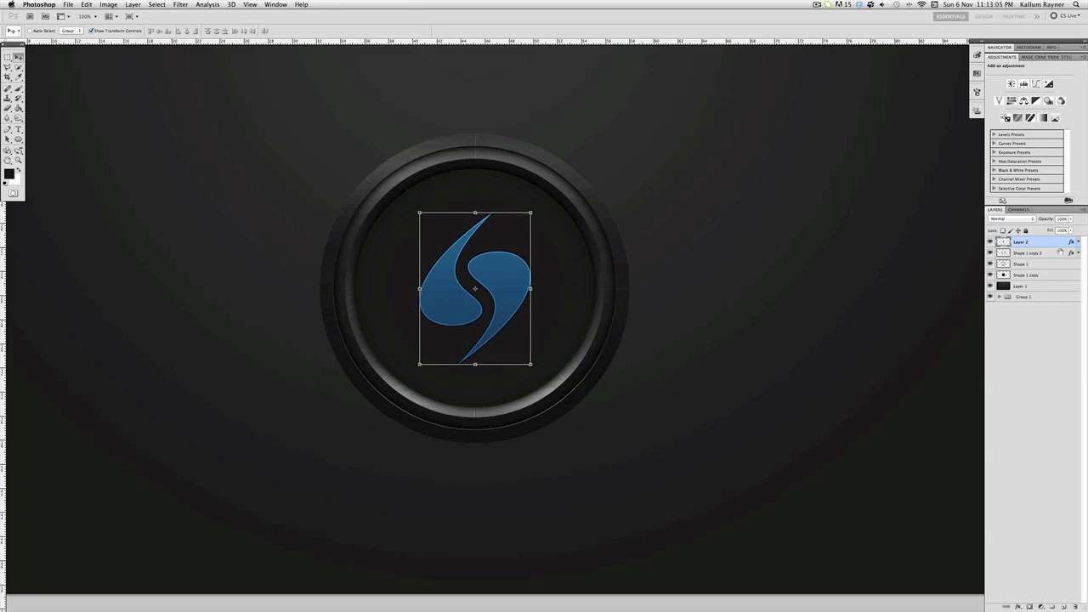
{"action": "left_click", "coordinate": [1052, 348]}
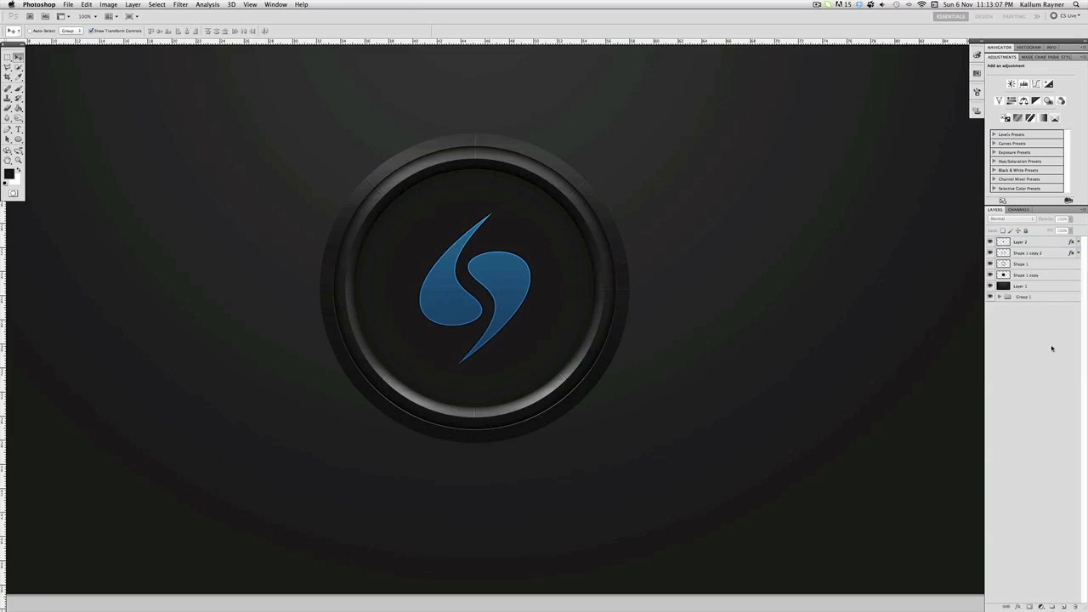
Duplicate the Shape 1 outer ring layer in place
{"action": "left_click", "coordinate": [1036, 266]}
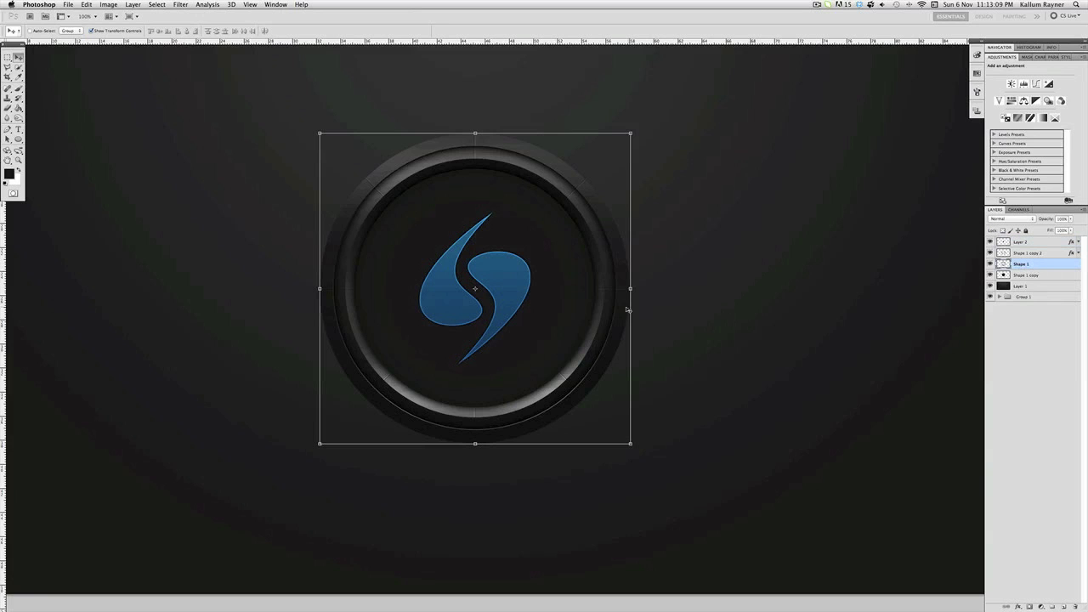
{"action": "left_click_drag", "start_coordinate": [627, 309], "coordinate": [658, 274]}
{"action": "key", "text": "super+z"}
{"action": "key", "text": "super+j"}
Fill a new layer with white, clip it to the duplicated ring and merge it down
{"action": "left_click", "coordinate": [1065, 607]}
{"action": "left_click", "coordinate": [19, 171]}
{"action": "left_click", "coordinate": [18, 108]}
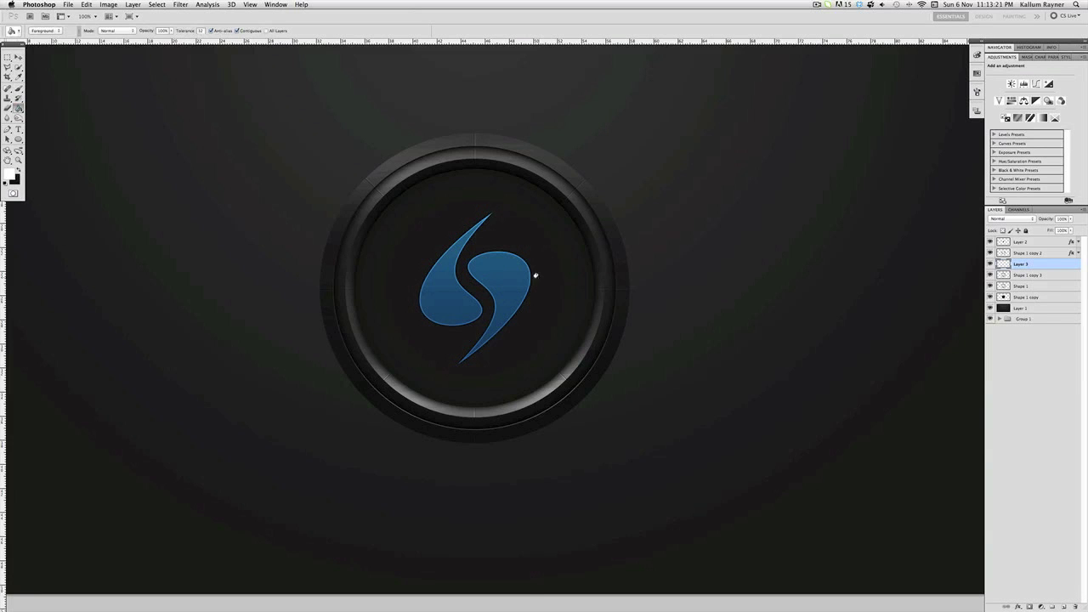
{"action": "left_click", "coordinate": [536, 275]}
{"action": "left_click", "coordinate": [1039, 270], "text": "alt"}
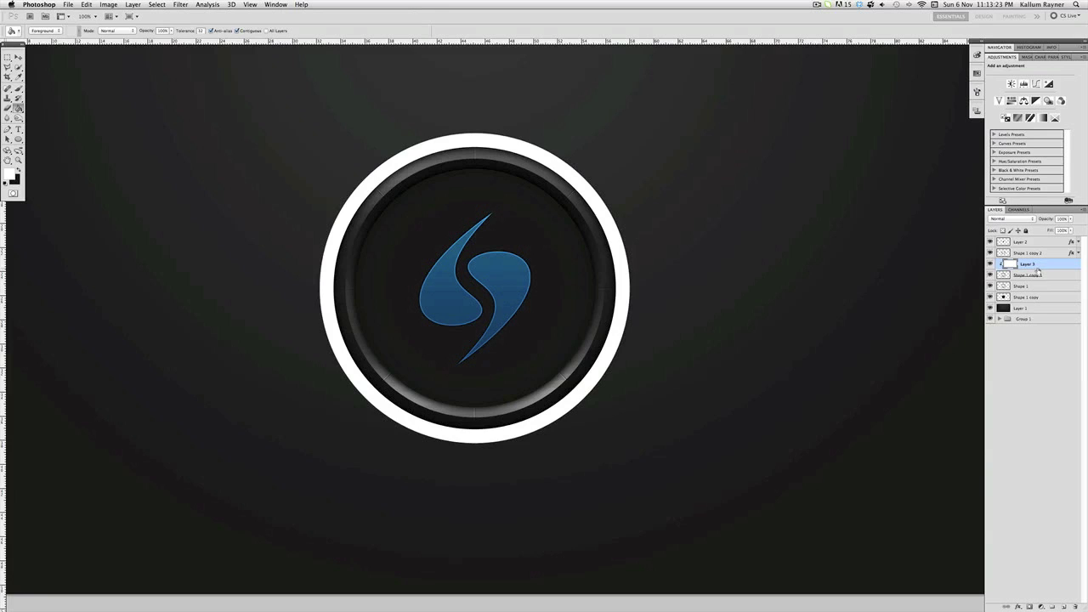
{"action": "right_click", "coordinate": [1033, 266]}
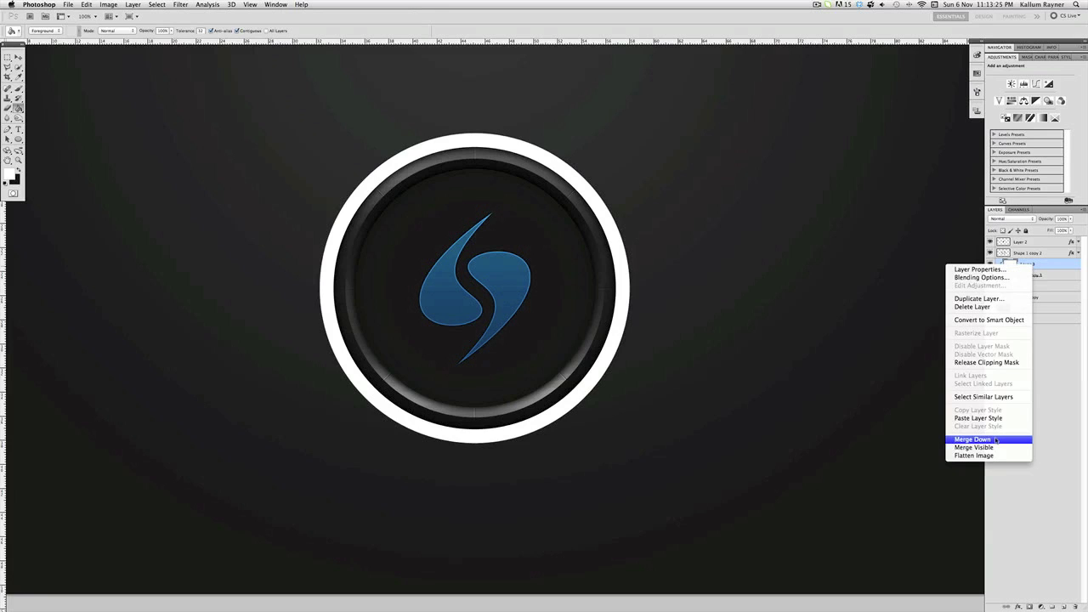
{"action": "left_click", "coordinate": [996, 440]}
Duplicate the white ring layer and invert the copy to black
{"action": "key", "text": "super+j"}
{"action": "key", "text": "super+i"}
{"action": "key", "text": "v"}
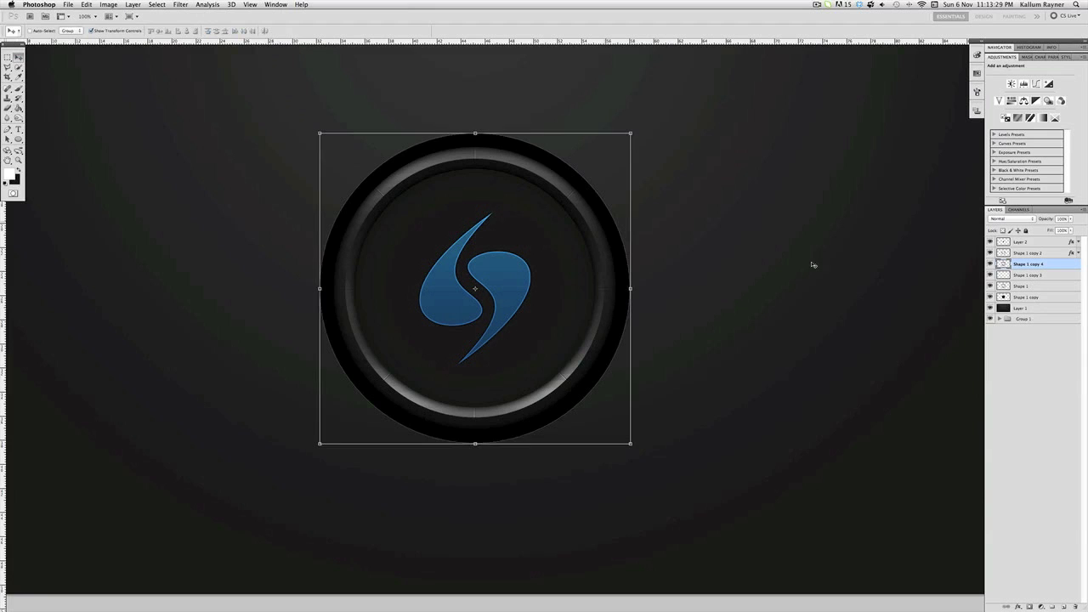
{"action": "left_click", "coordinate": [1025, 286]}
{"action": "double_click", "coordinate": [1007, 265]}
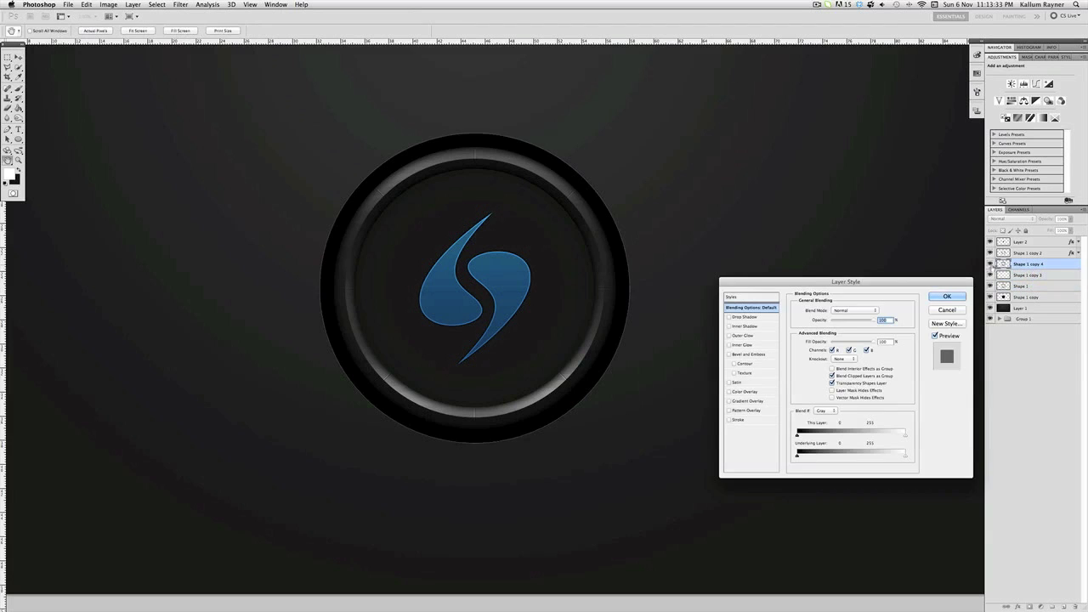
{"action": "key", "text": "Escape"}
Hide the black ring copy and load the Shape 1 ring's outline as a selection
{"action": "left_click", "coordinate": [990, 264]}
{"action": "left_click", "coordinate": [1018, 286]}
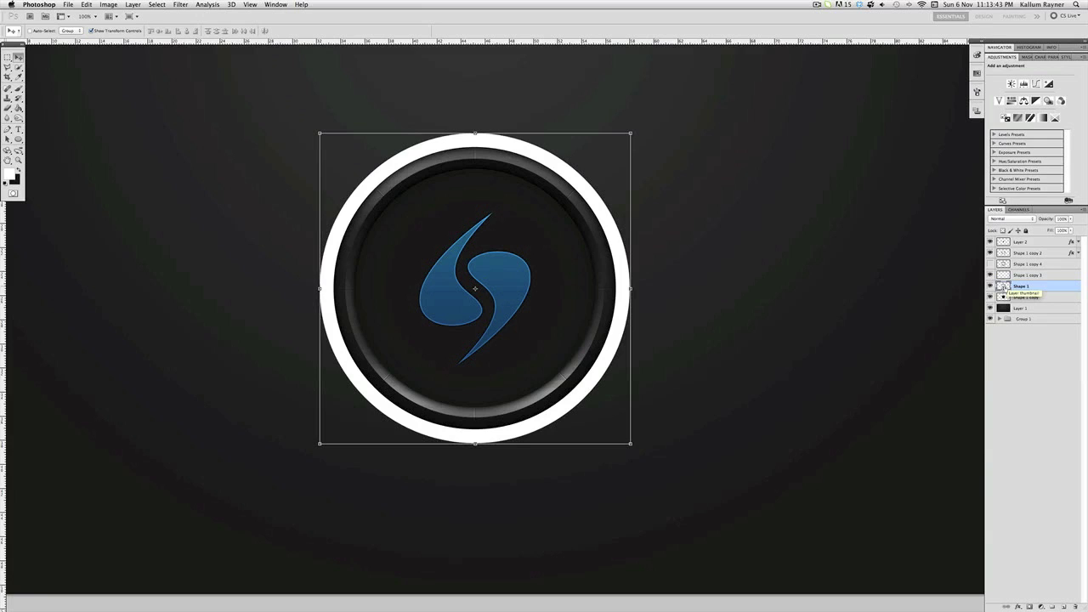
{"action": "left_click", "coordinate": [1003, 288], "text": "ctrl"}
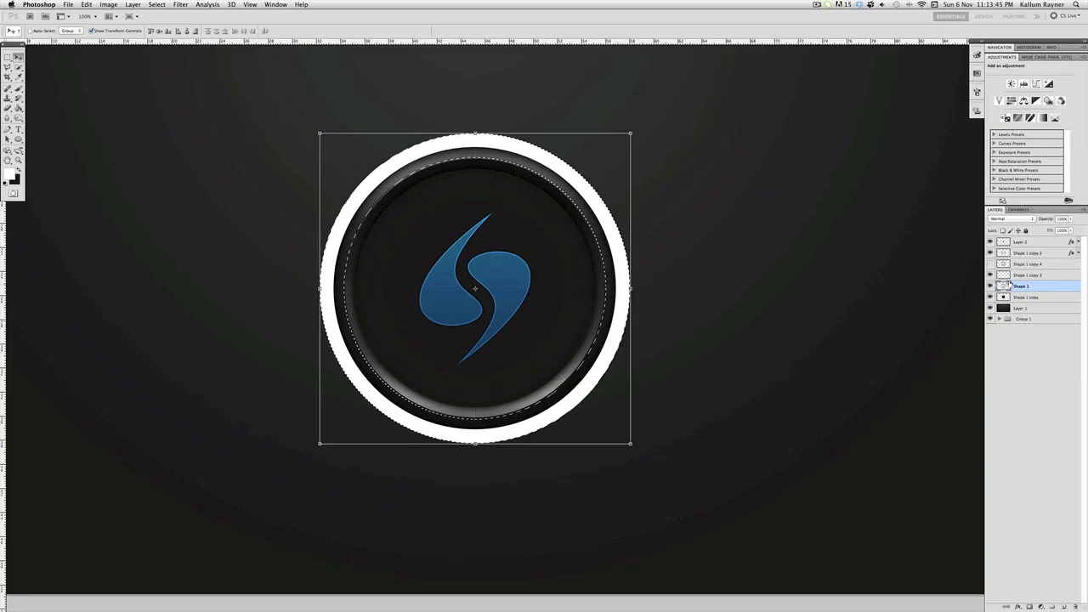
Trim the white outer ring copy to a thin highlight along its upper edge by deleting the slightly lowered ring selection, and deselect
{"action": "key", "text": "m"}
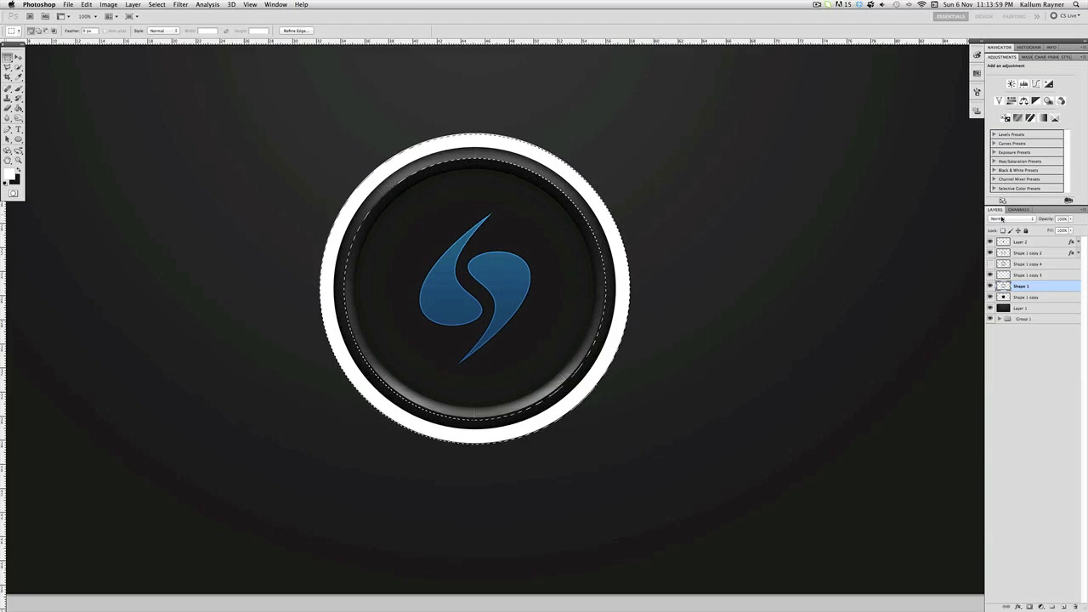
{"action": "left_click", "coordinate": [1047, 278]}
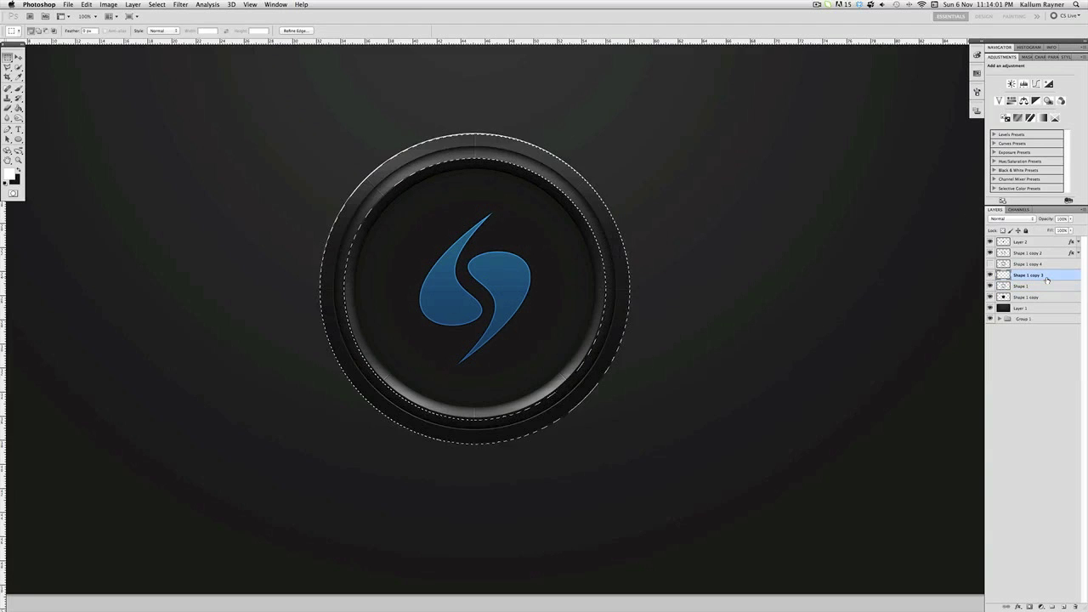
{"action": "key", "text": "super+d"}
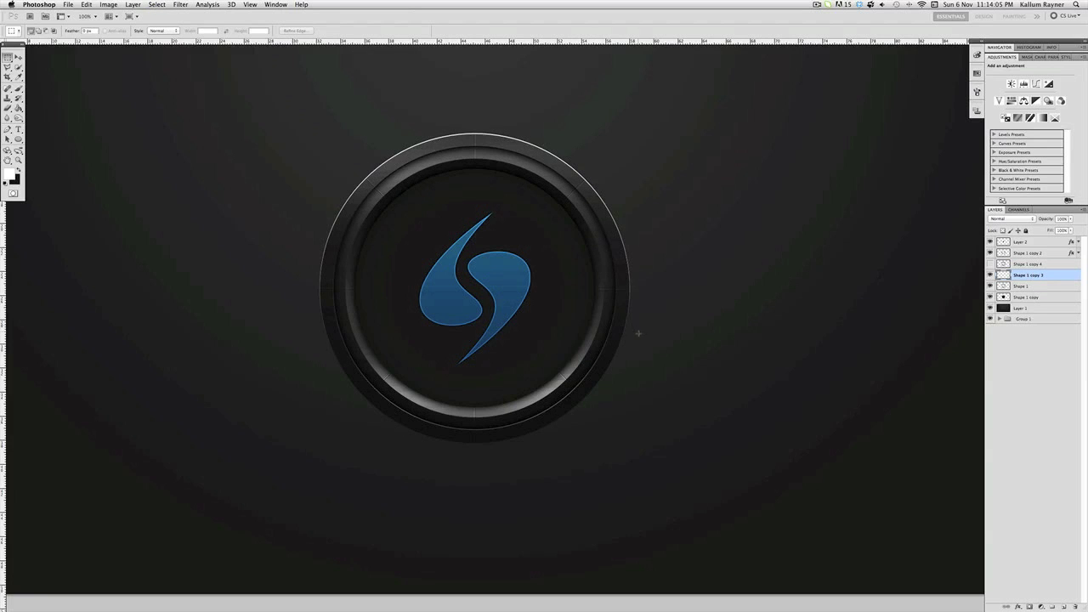
Show the black outer ring copy and trim it to a thin lower shadow line by deleting the slightly raised ring selection
{"action": "left_click", "coordinate": [990, 264]}
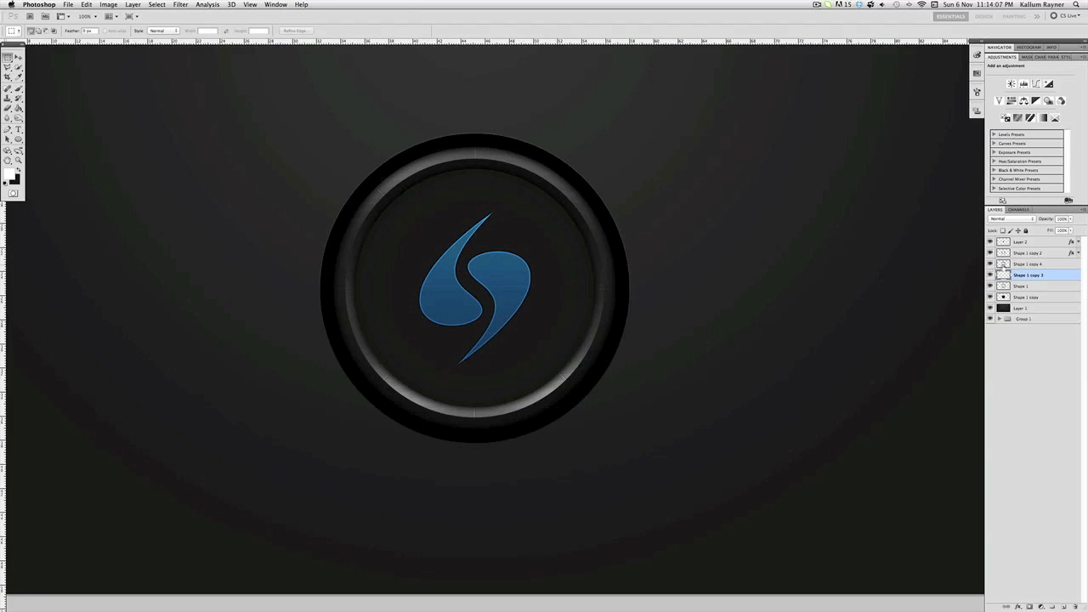
{"action": "left_click", "coordinate": [1018, 265], "text": "super"}
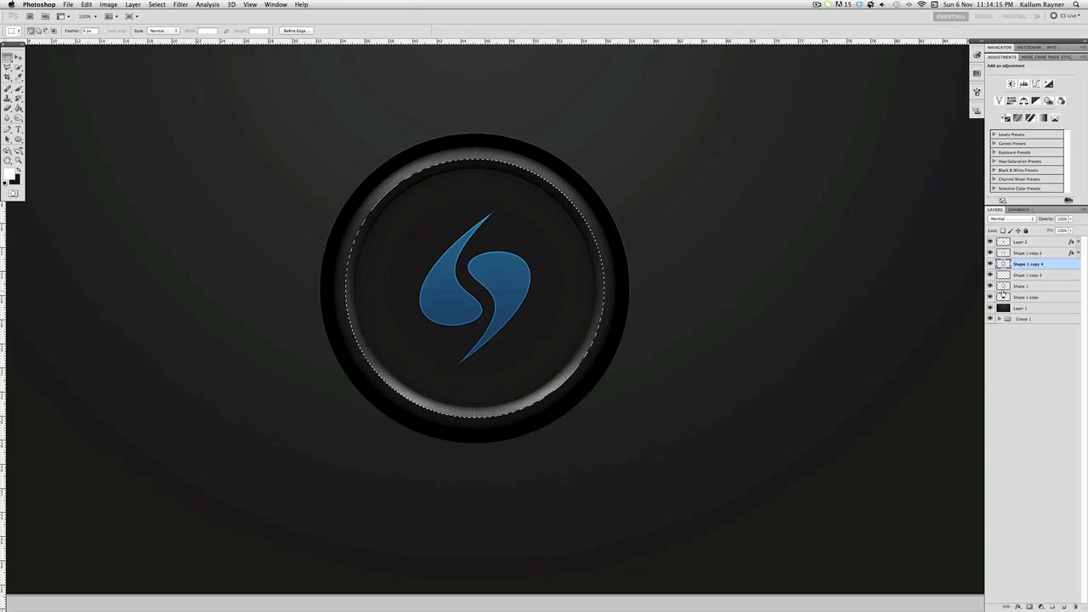
{"action": "left_click", "coordinate": [1004, 294], "text": "shift+super"}
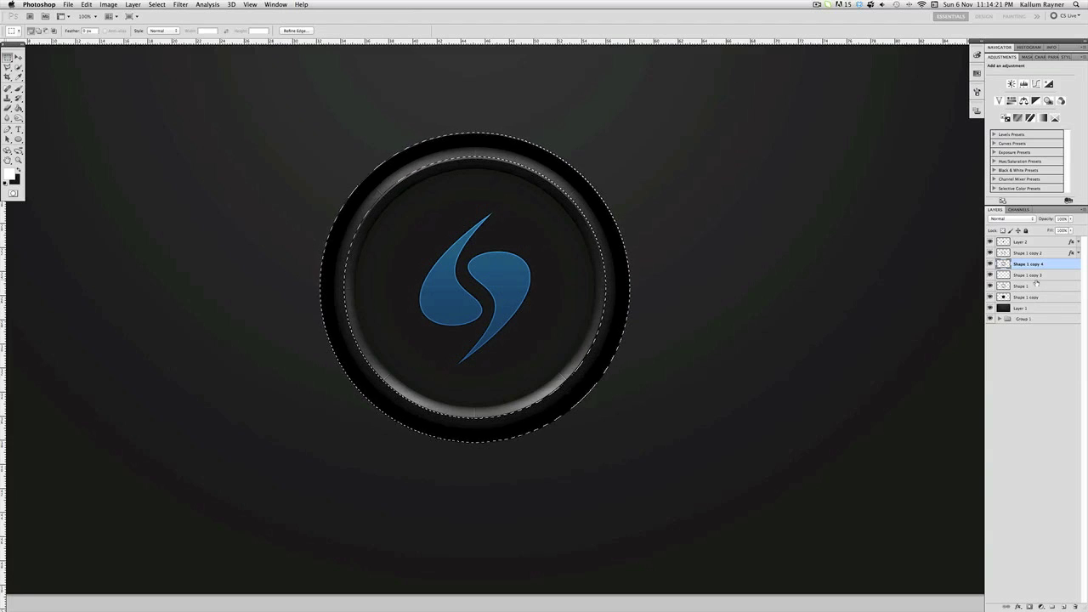
{"action": "key", "text": "super+d"}
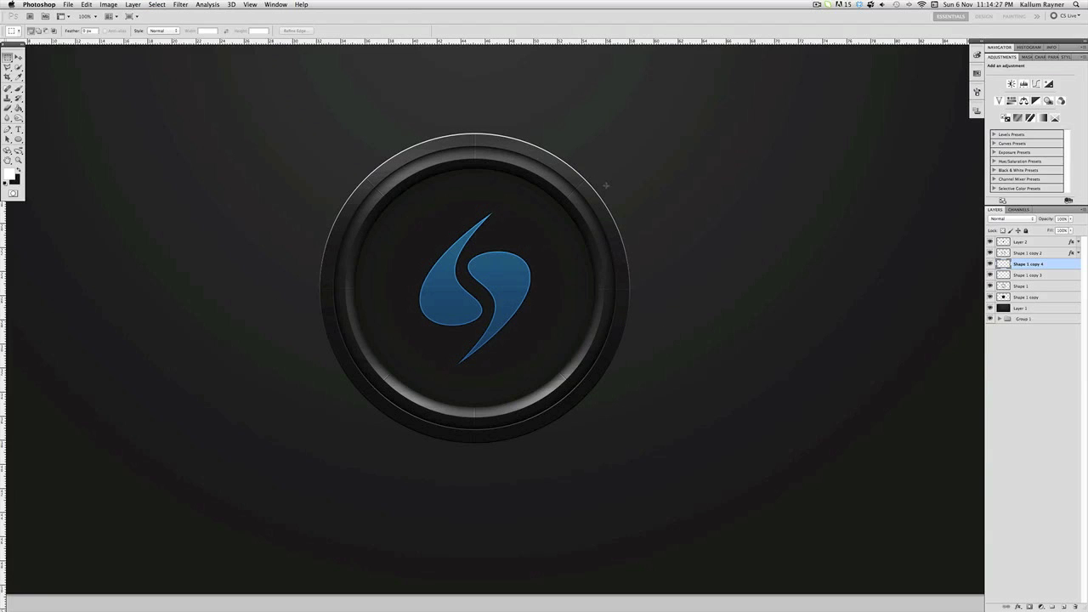
Merge the outer ring's white highlight and black shadow layers and set the merged layer's blend mode to Overlay
{"action": "left_click", "coordinate": [1033, 276], "text": "shift"}
{"action": "key", "text": "super+e"}
{"action": "left_click", "coordinate": [1012, 218]}
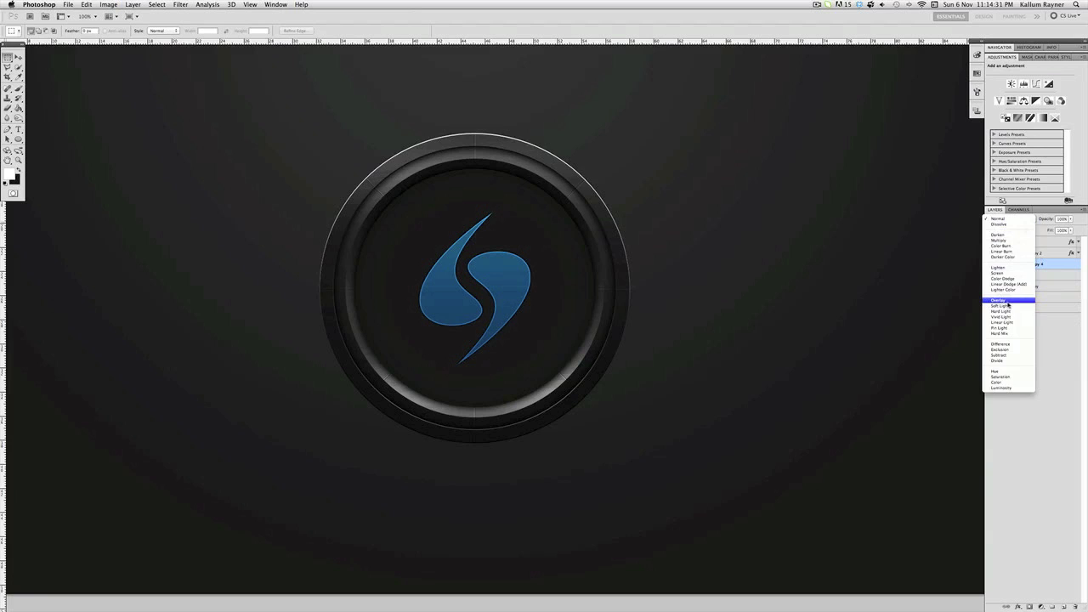
{"action": "left_click", "coordinate": [1030, 291]}
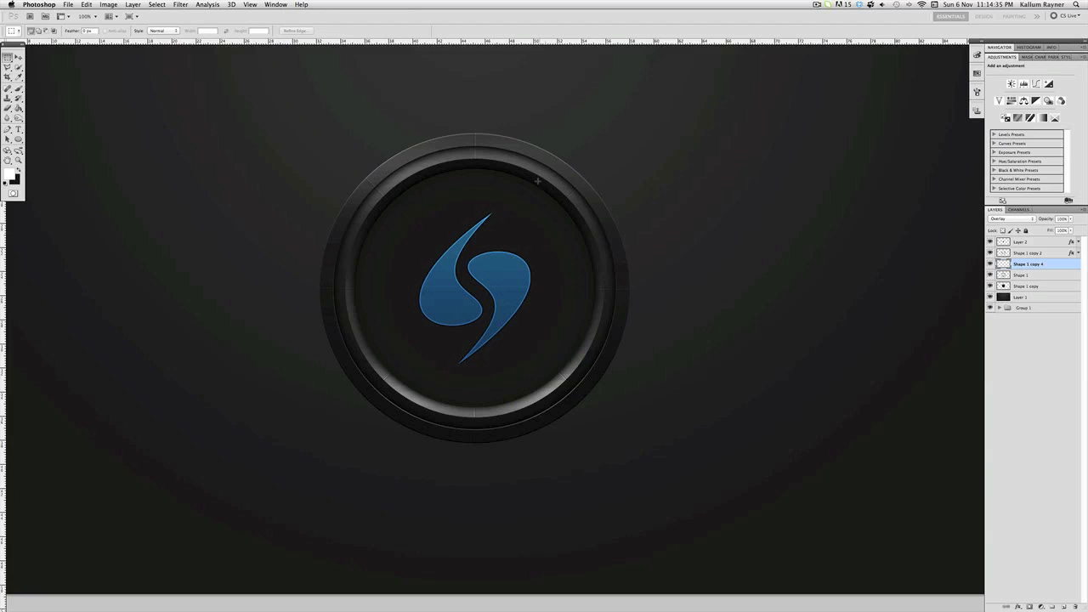
Duplicate the inner ring layer Shape 1 copy 2, and fill a new layer with white clipped to the duplicate and merged down
{"action": "left_click", "coordinate": [18, 56]}
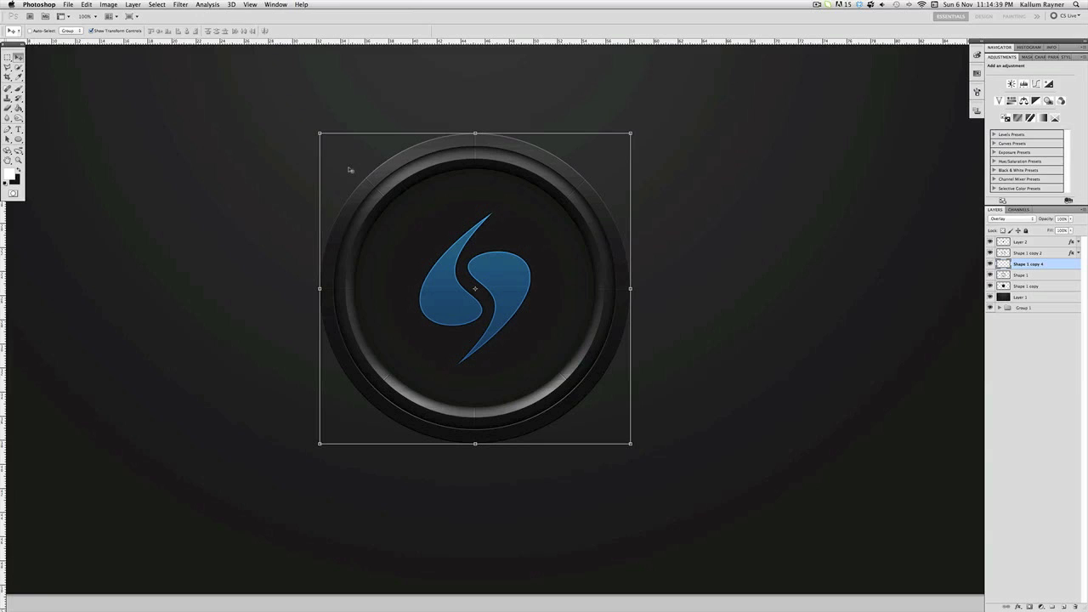
{"action": "left_click", "coordinate": [1014, 253]}
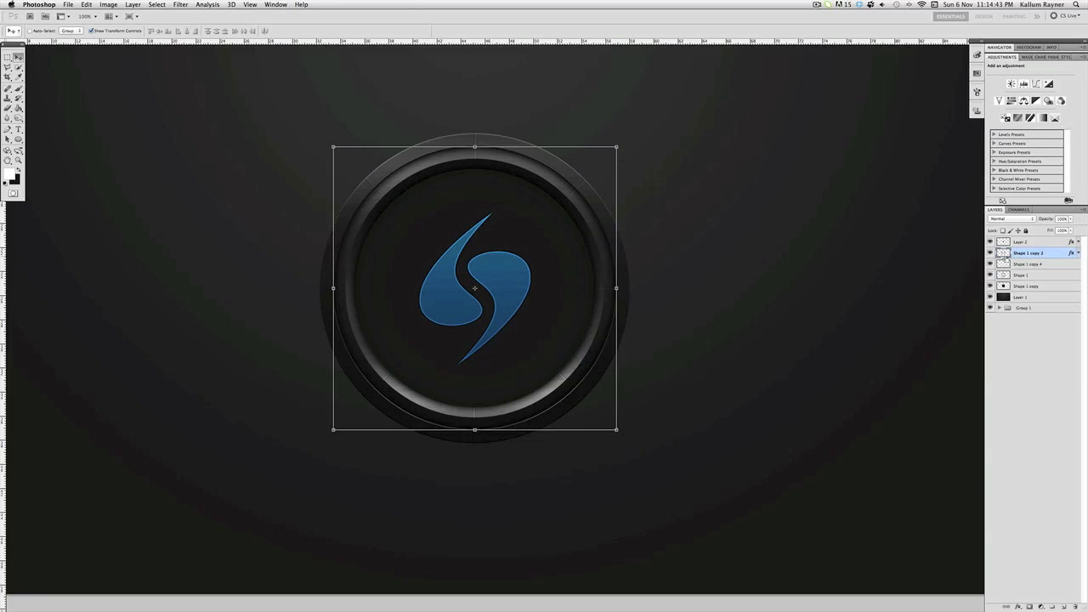
{"action": "key", "text": "super+j"}
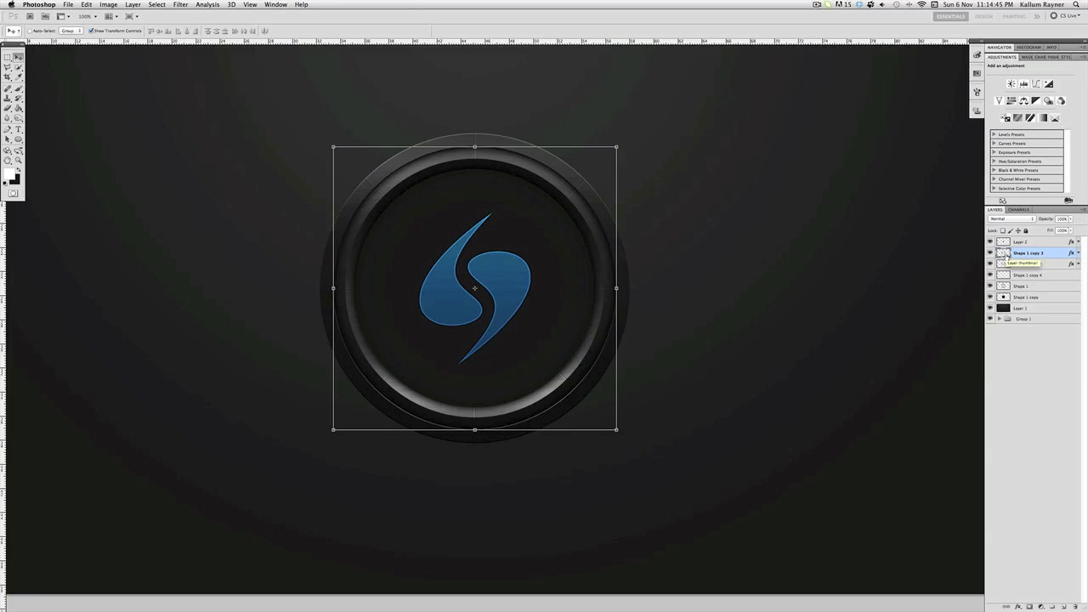
{"action": "left_click", "coordinate": [1060, 605]}
{"action": "left_click", "coordinate": [18, 109]}
{"action": "left_click", "coordinate": [567, 243]}
{"action": "left_click", "coordinate": [1048, 259], "text": "alt"}
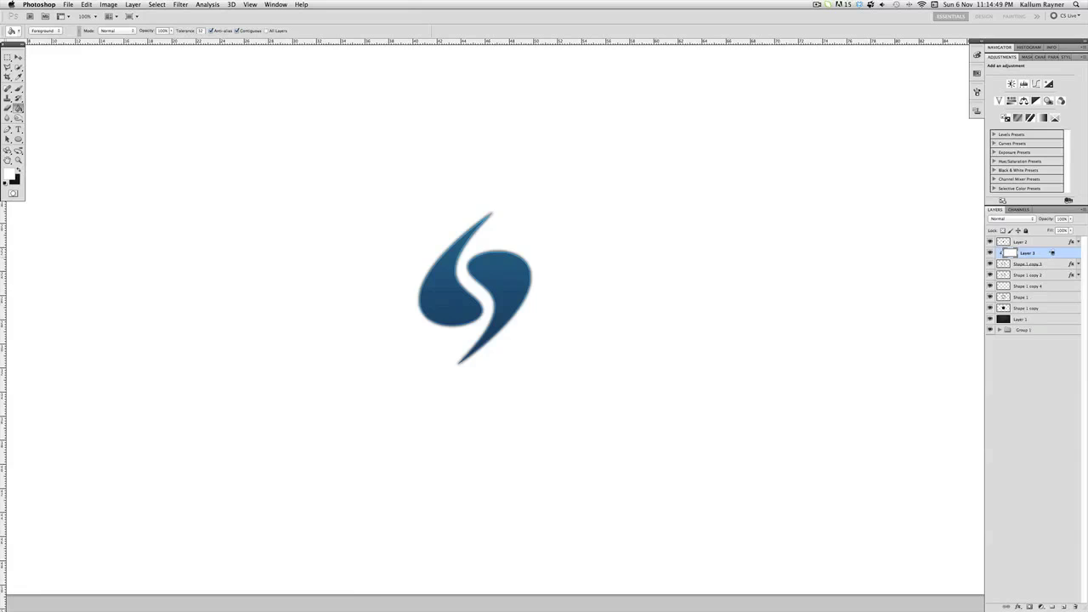
{"action": "right_click", "coordinate": [1048, 252]}
{"action": "left_click", "coordinate": [979, 424]}
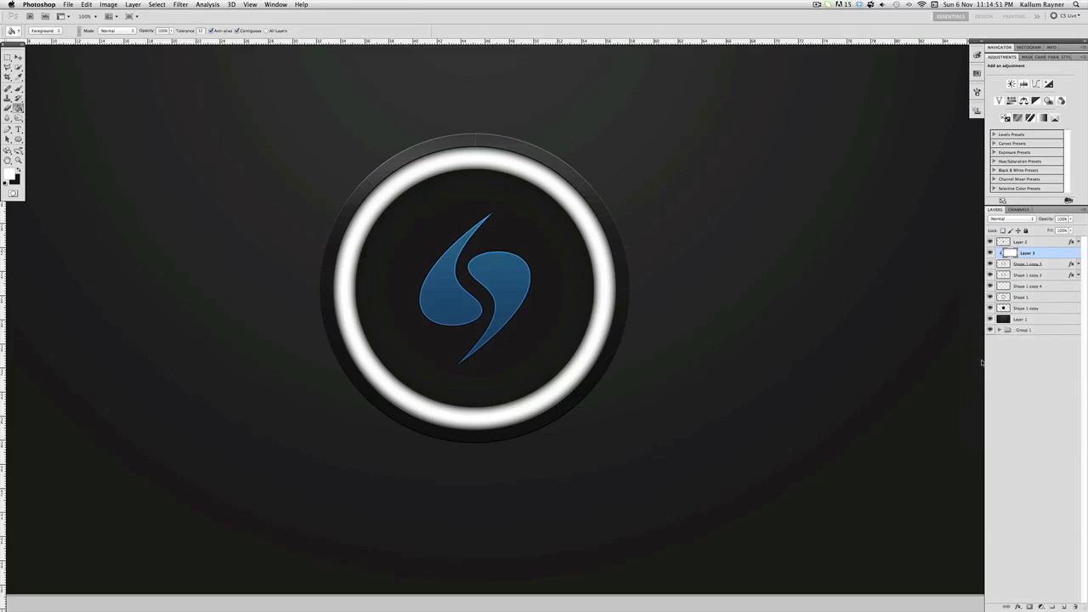
Clear the layer style from the white inner ring, duplicate it and invert the copy to black
{"action": "right_click", "coordinate": [1048, 260]}
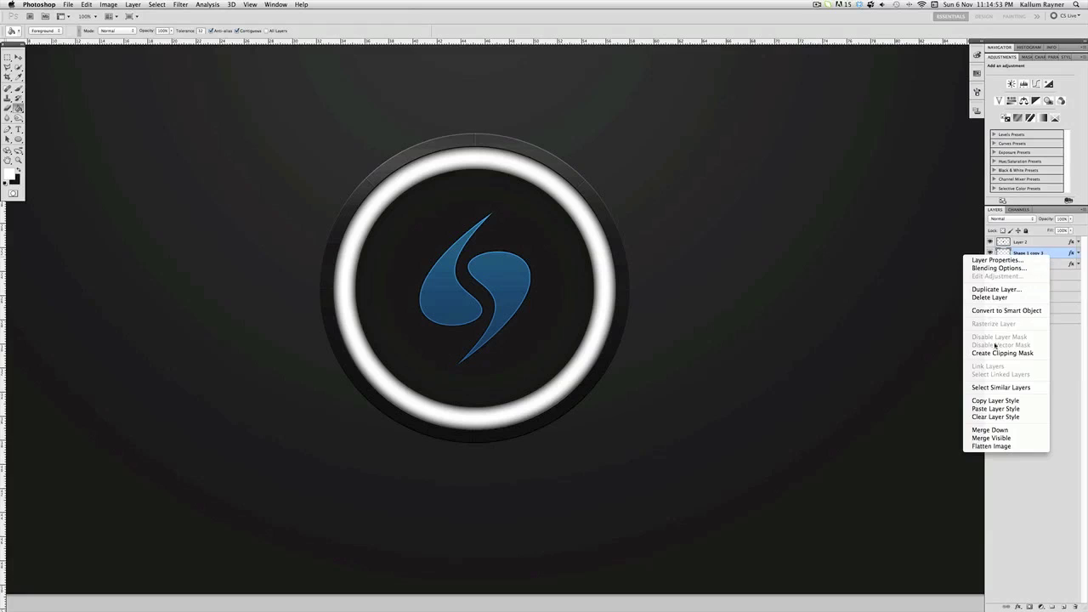
{"action": "left_click", "coordinate": [994, 416]}
{"action": "key", "text": "super+j"}
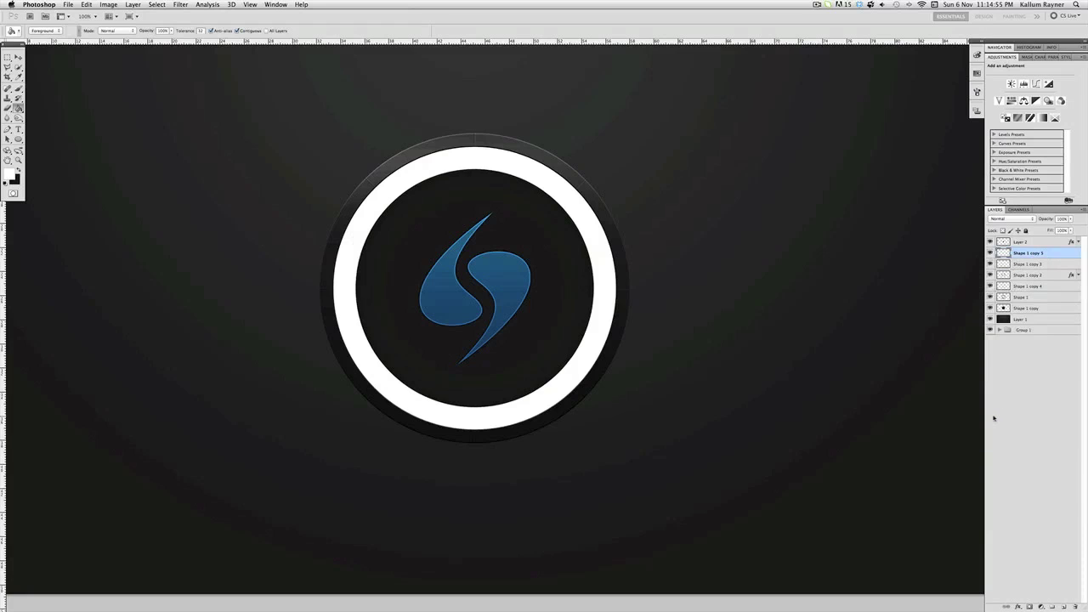
{"action": "key", "text": "super+i"}
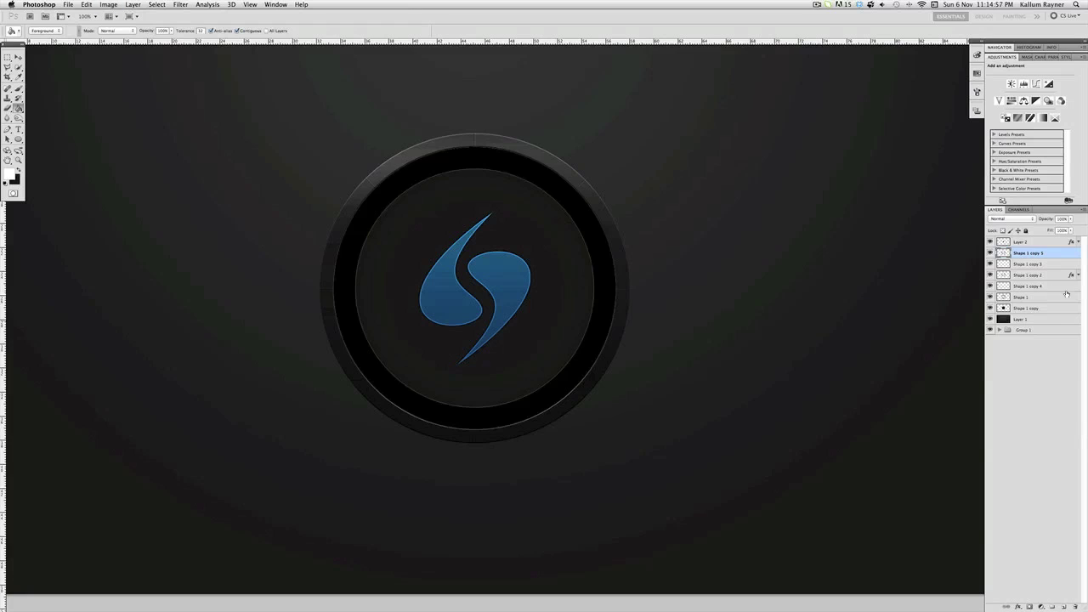
Hide the black inner ring copy and trim the white one to thin highlights by deleting an offset selection of the ring's outline
{"action": "left_click", "coordinate": [989, 253]}
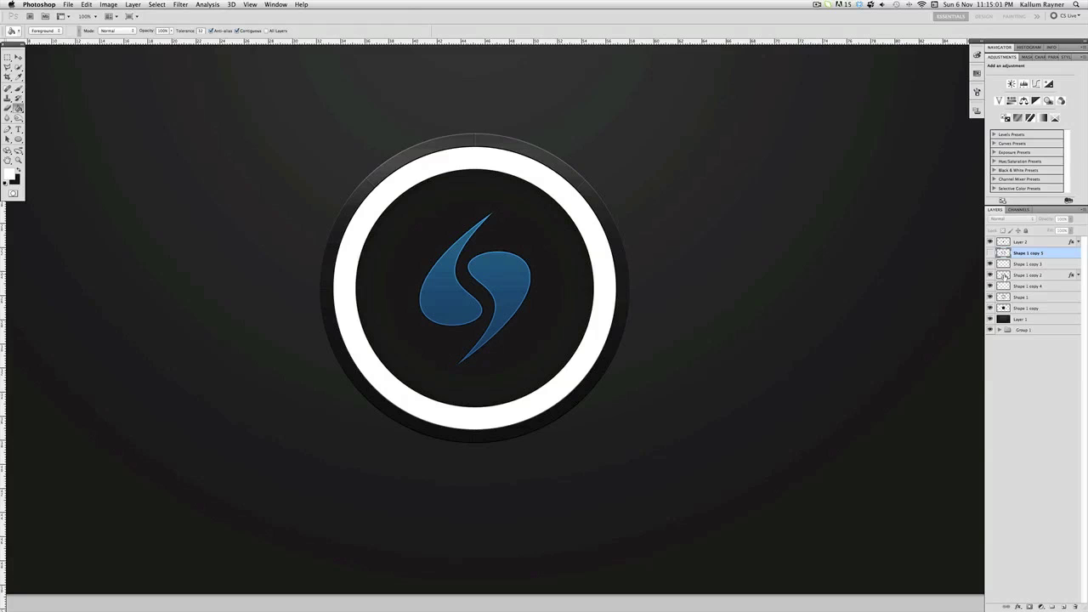
{"action": "left_click", "coordinate": [1003, 275], "text": "super"}
{"action": "key", "text": "m"}
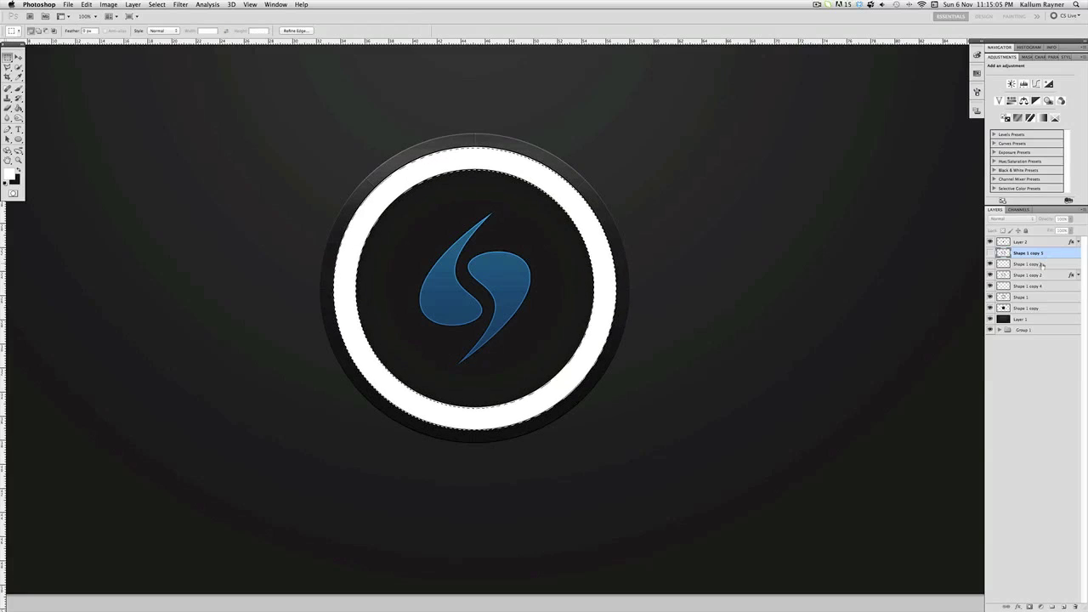
{"action": "left_click", "coordinate": [1043, 265]}
{"action": "key", "text": "super+d"}
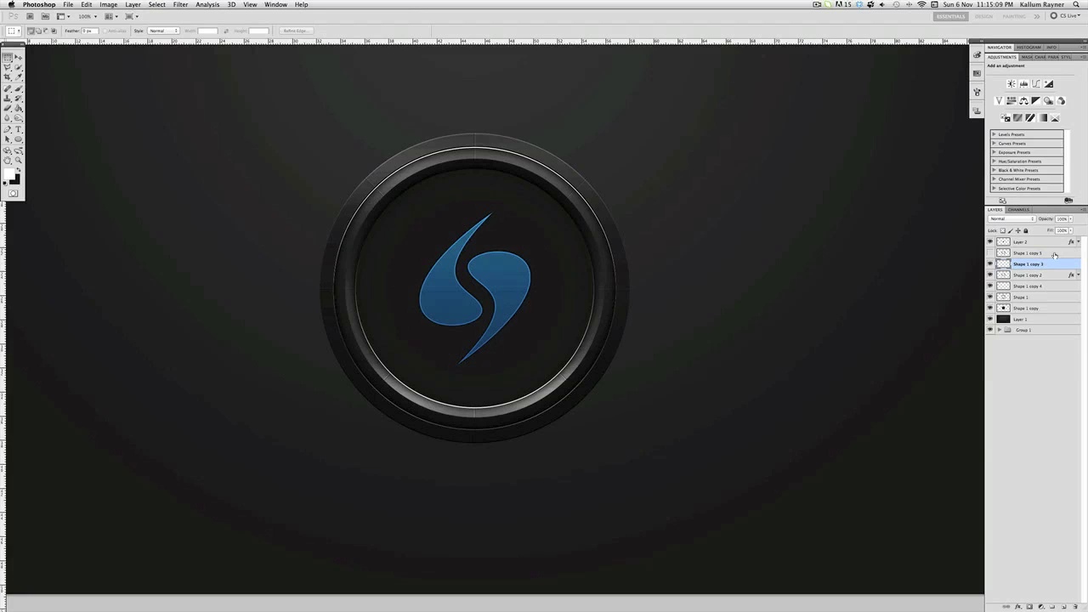
Show the black inner ring copy and trim it to thin shadow lines by deleting an offset selection of the ring's outline
{"action": "left_click", "coordinate": [990, 254]}
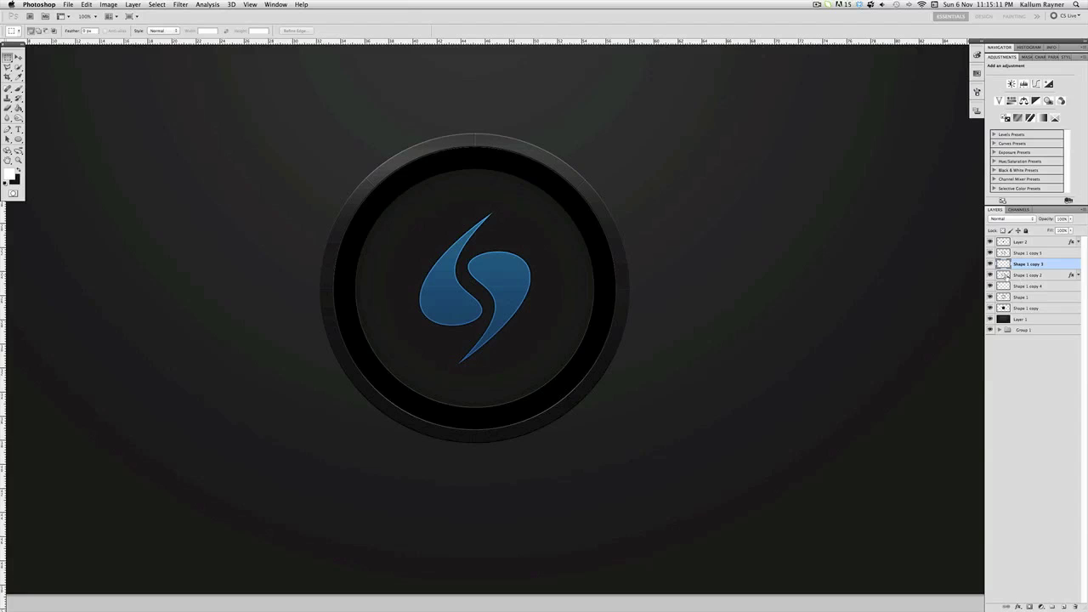
{"action": "left_click", "coordinate": [1003, 275], "text": "super"}
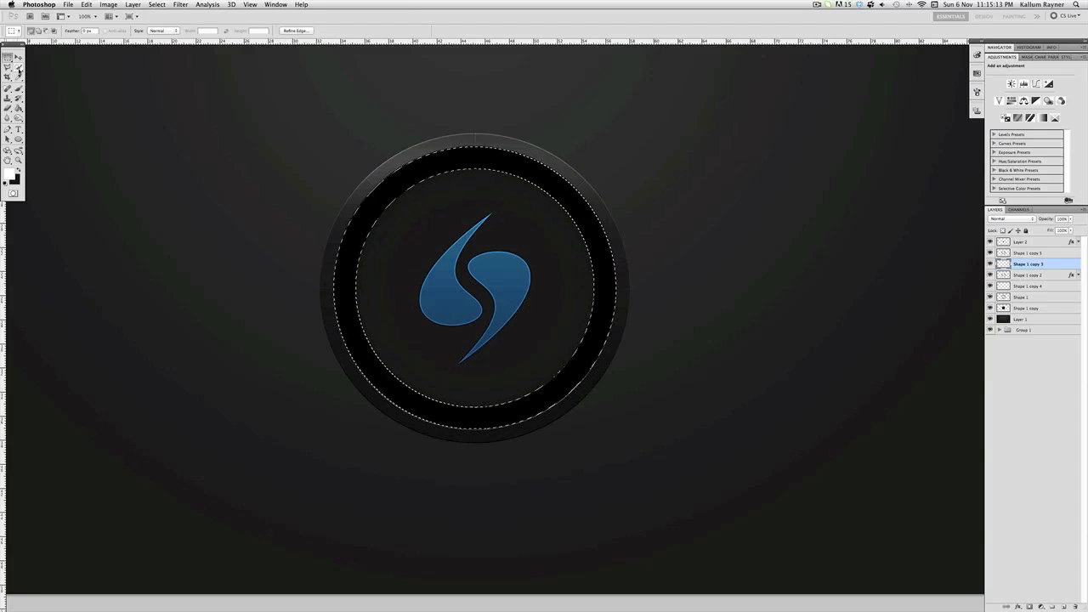
{"action": "left_click", "coordinate": [1024, 254]}
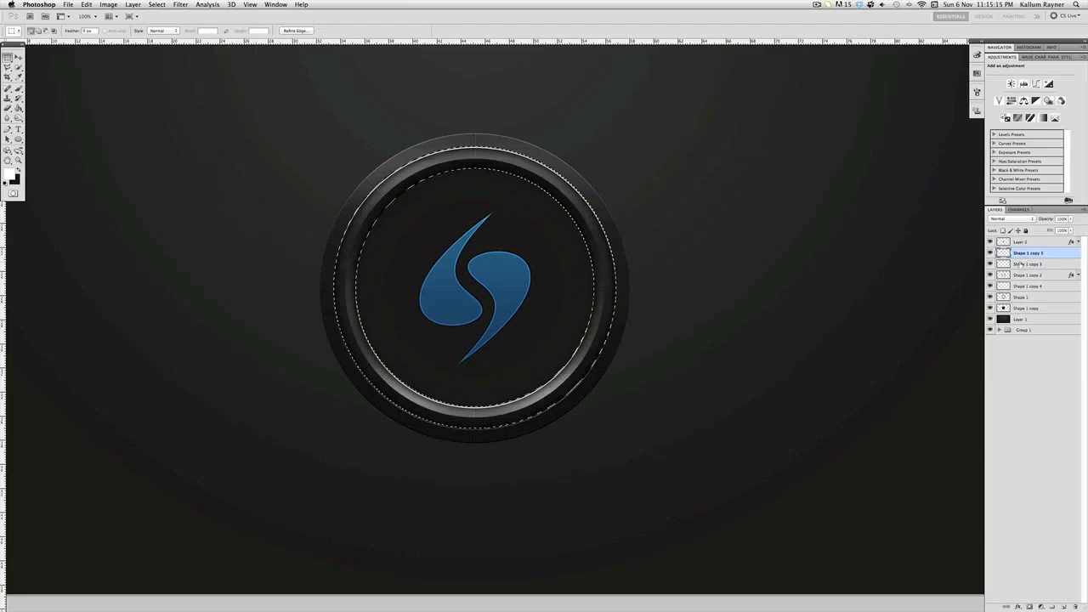
{"action": "key", "text": "super+d"}
Merge the inner ring's highlight and shadow layers and set the merged layer's blend mode to Overlay
{"action": "left_click", "coordinate": [1027, 264], "text": "shift"}
{"action": "key", "text": "super+e"}
{"action": "left_click", "coordinate": [1011, 218]}
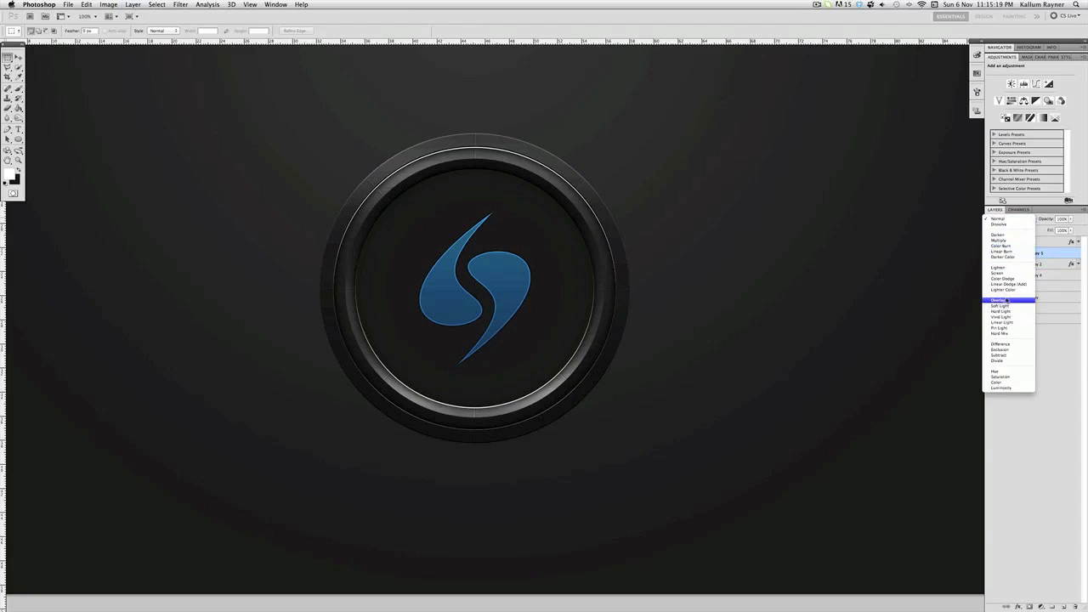
{"action": "left_click", "coordinate": [1011, 300]}
{"action": "left_click", "coordinate": [1034, 398]}
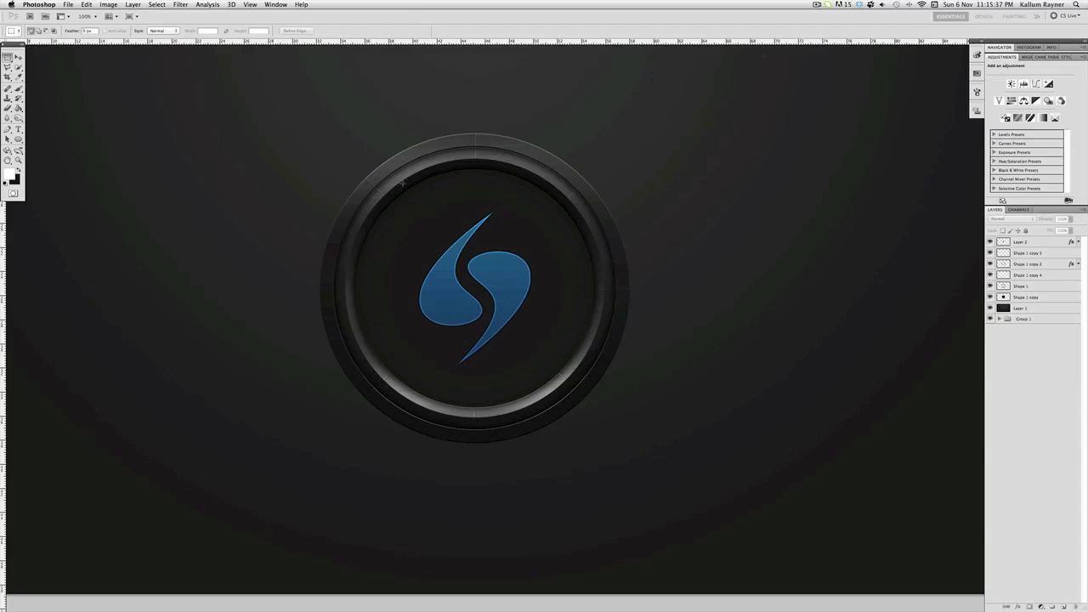
Scale the inner ring's edge layer, Shape 1 copy 5, down very slightly about its centre and apply the transform
{"action": "left_click", "coordinate": [18, 57]}
{"action": "left_click", "coordinate": [1026, 253]}
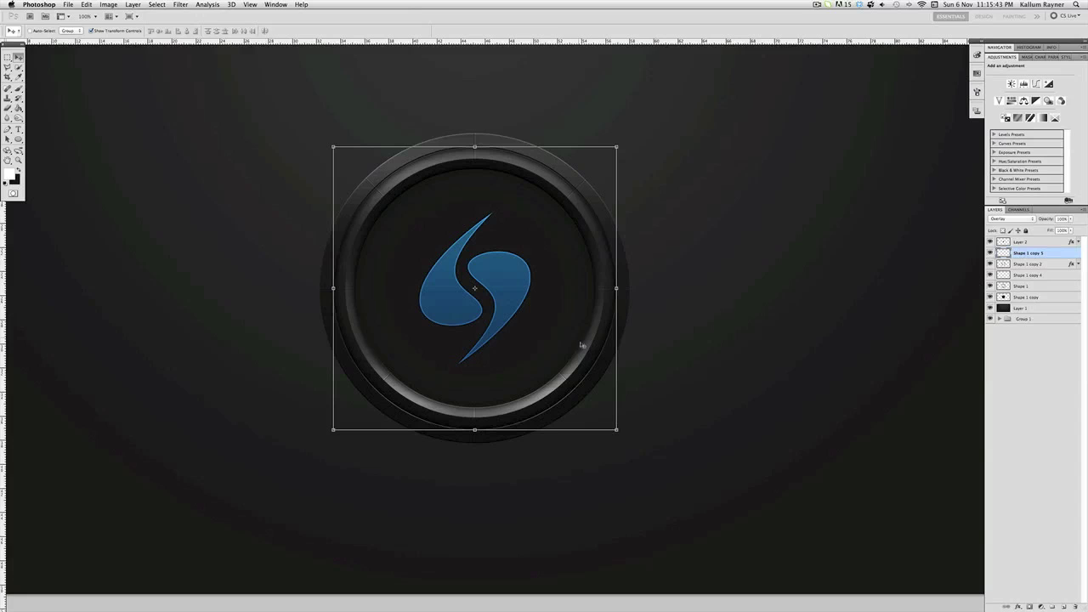
{"action": "left_click_drag", "start_coordinate": [616, 429], "coordinate": [617, 430]}
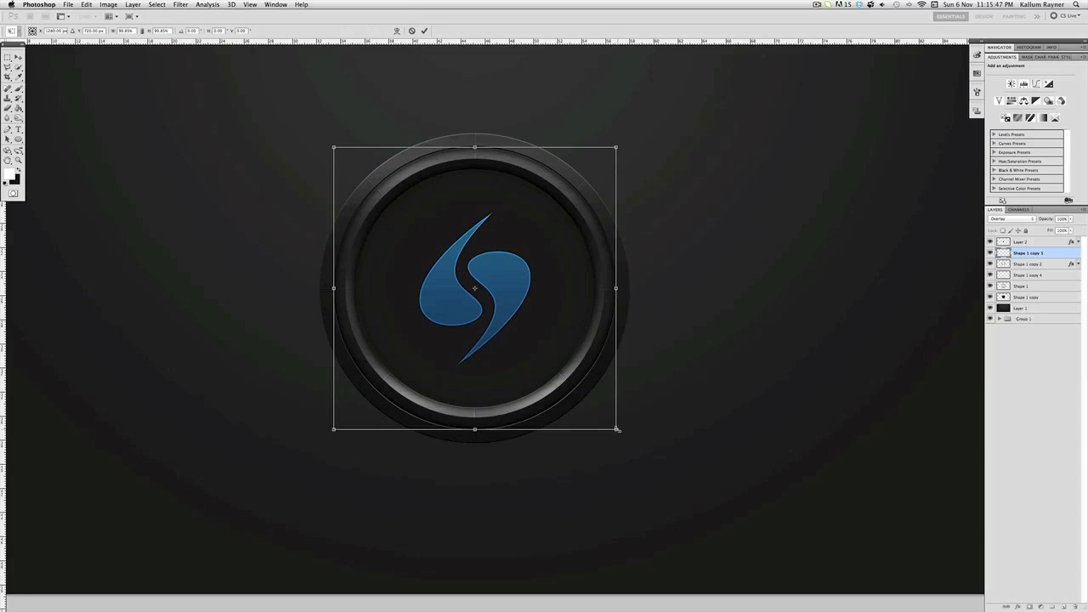
{"action": "key", "text": "Return"}
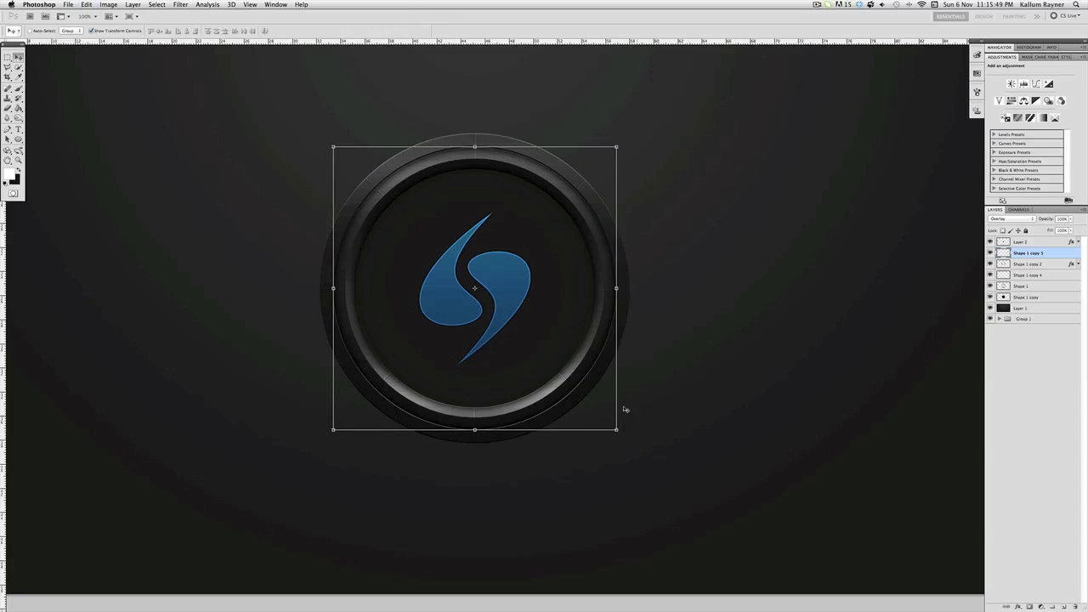
Scale the outer ring's edge layer, Shape 1 copy 4, down to about 99.7% around its centre
{"action": "left_click", "coordinate": [1028, 274]}
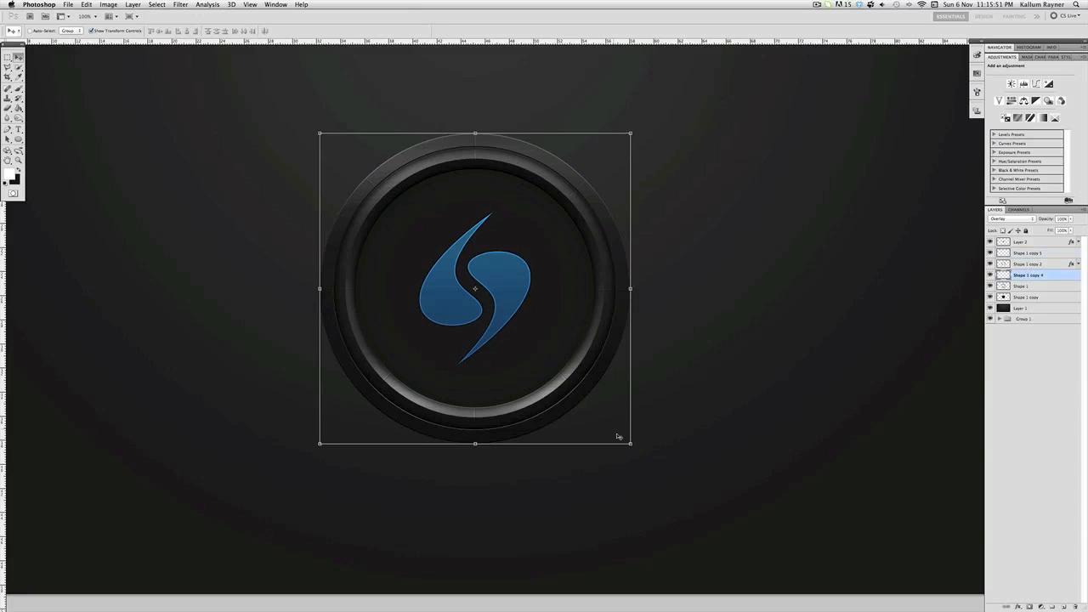
{"action": "key", "text": "ctrl+t"}
{"action": "left_click_drag", "start_coordinate": [626, 443], "coordinate": [630, 442]}
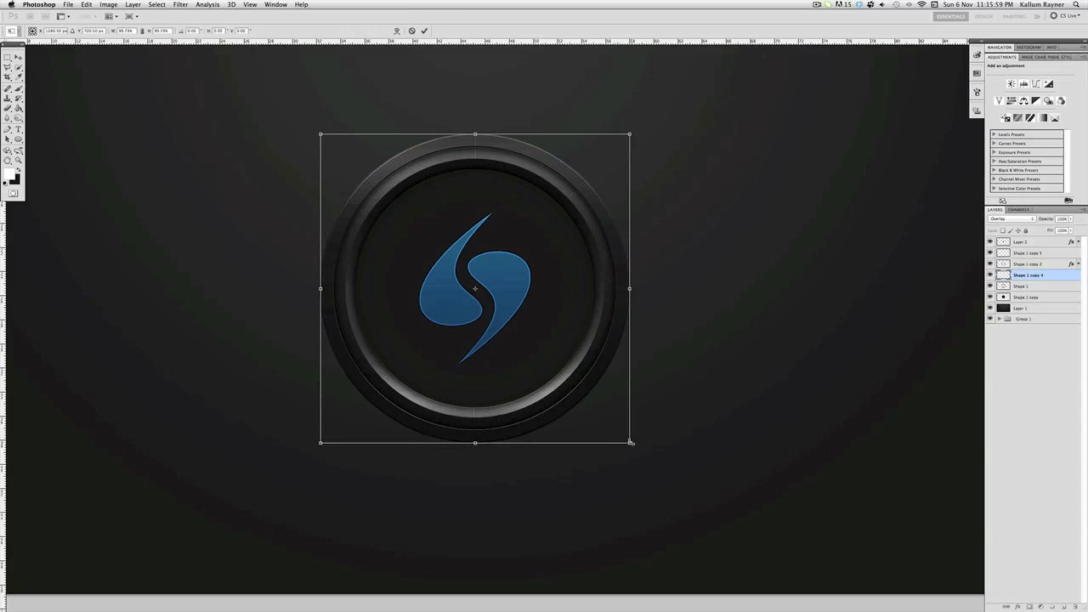
{"action": "key", "text": "Return"}
Enlarge the inner ring's edge layer, Shape 1 copy 5, to about 101.3% around its centre
{"action": "left_click", "coordinate": [1030, 253]}
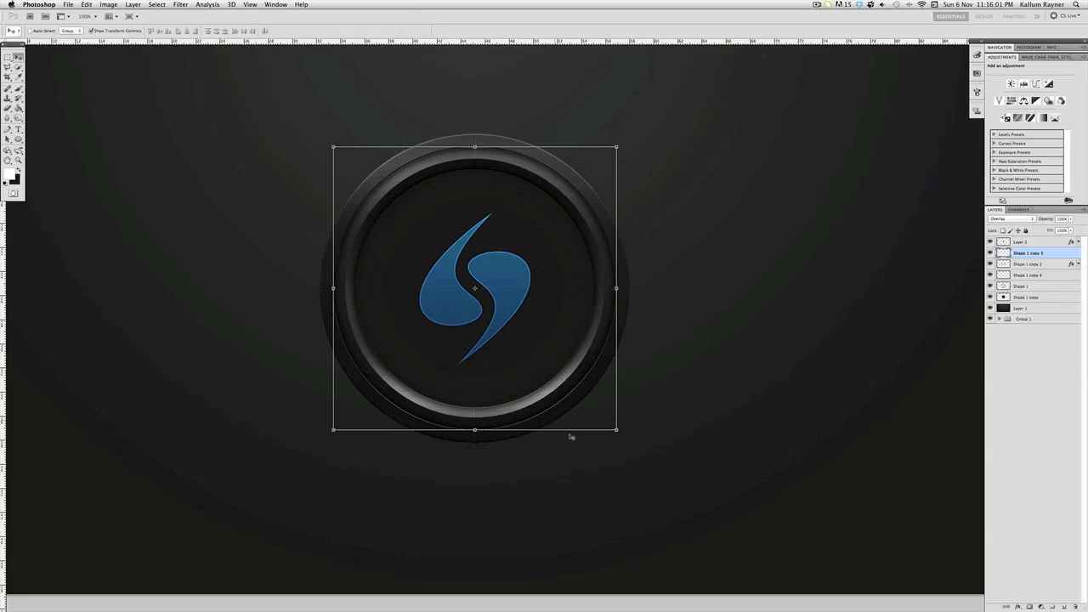
{"action": "left_click_drag", "start_coordinate": [616, 429], "coordinate": [616, 430]}
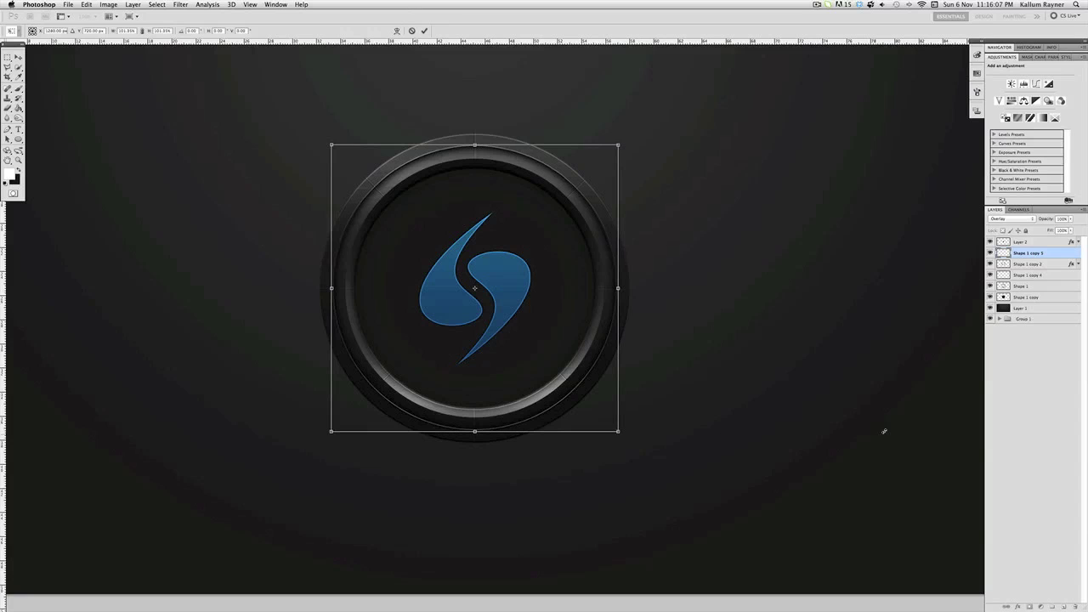
{"action": "left_click", "coordinate": [1011, 429]}
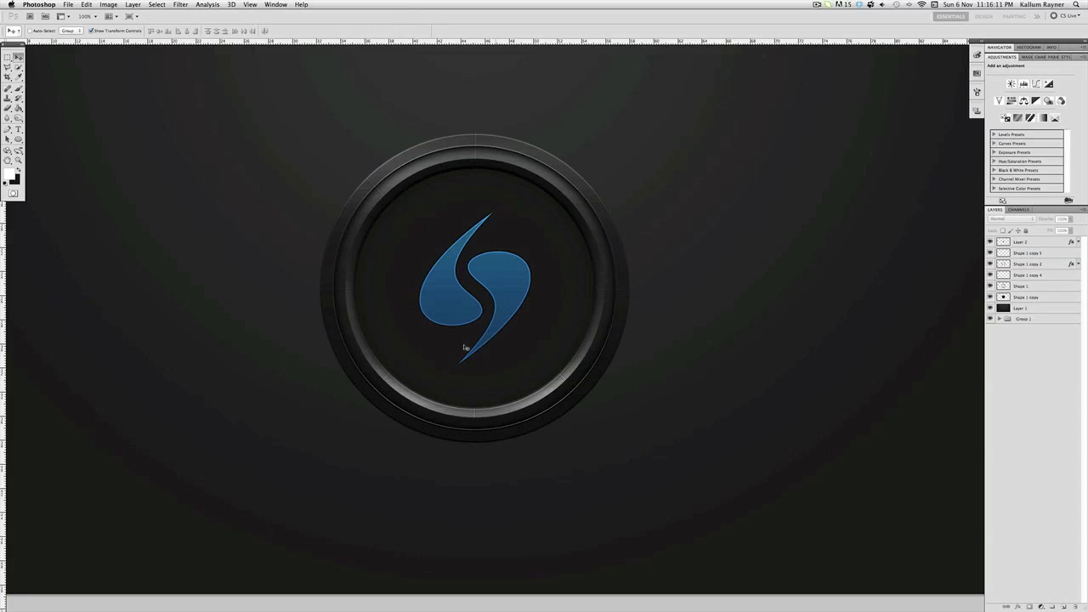
Select the blue logo layer, switch to the RockMelt browser to examine the reference emblem on the YouTube channel, and return to Photoshop
{"action": "left_click", "coordinate": [1019, 244]}
{"action": "left_click", "coordinate": [492, 581]}
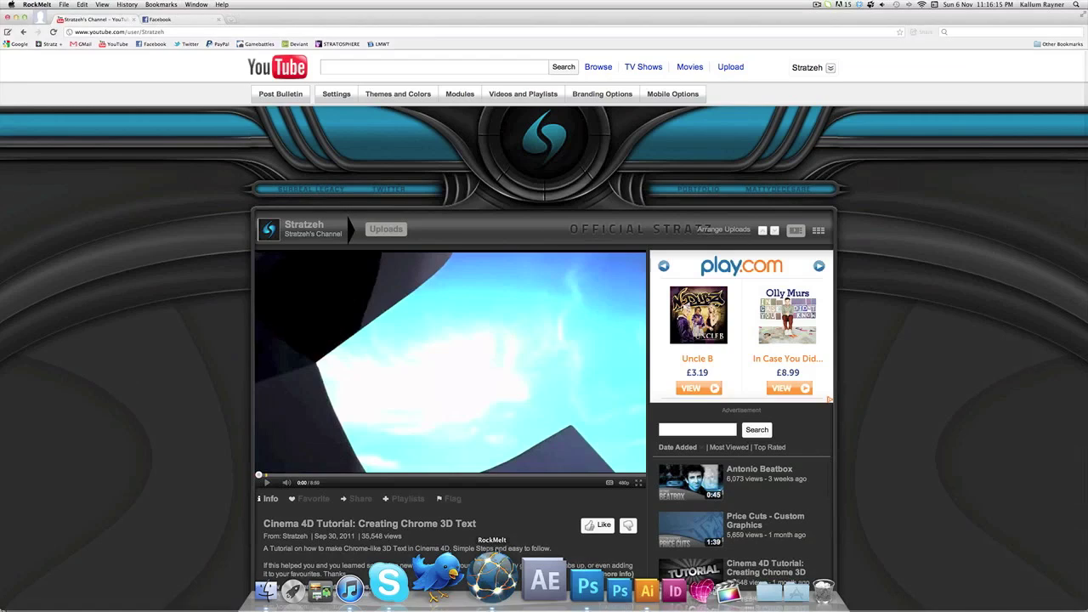
{"action": "key", "text": "super+Tab"}
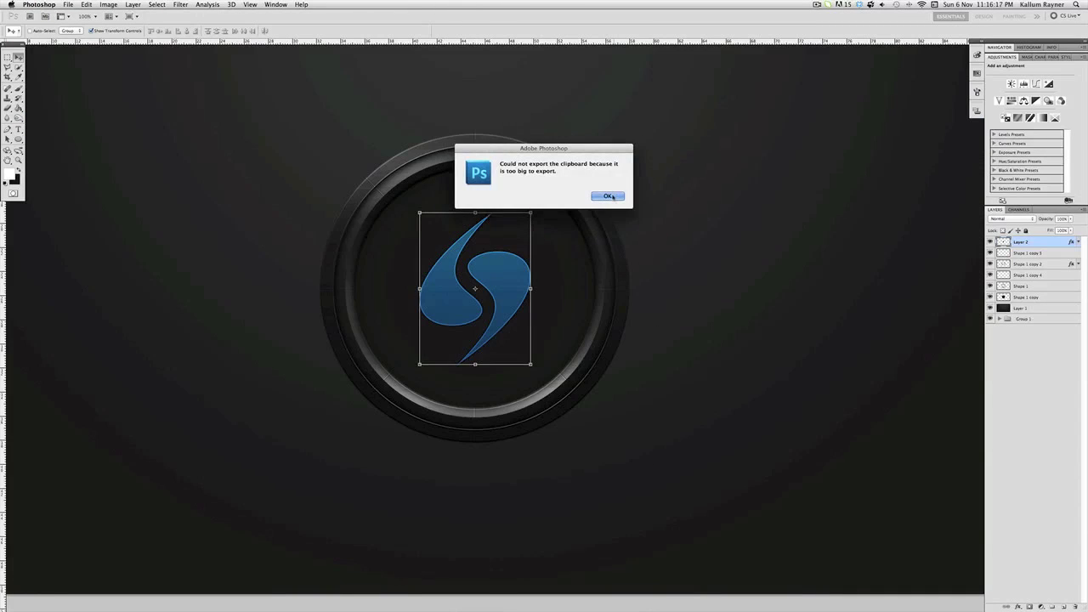
Recheck the background behind the reference logo in the RockMelt browser, then return to Photoshop
{"action": "left_click", "coordinate": [609, 196]}
{"action": "left_click", "coordinate": [463, 578]}
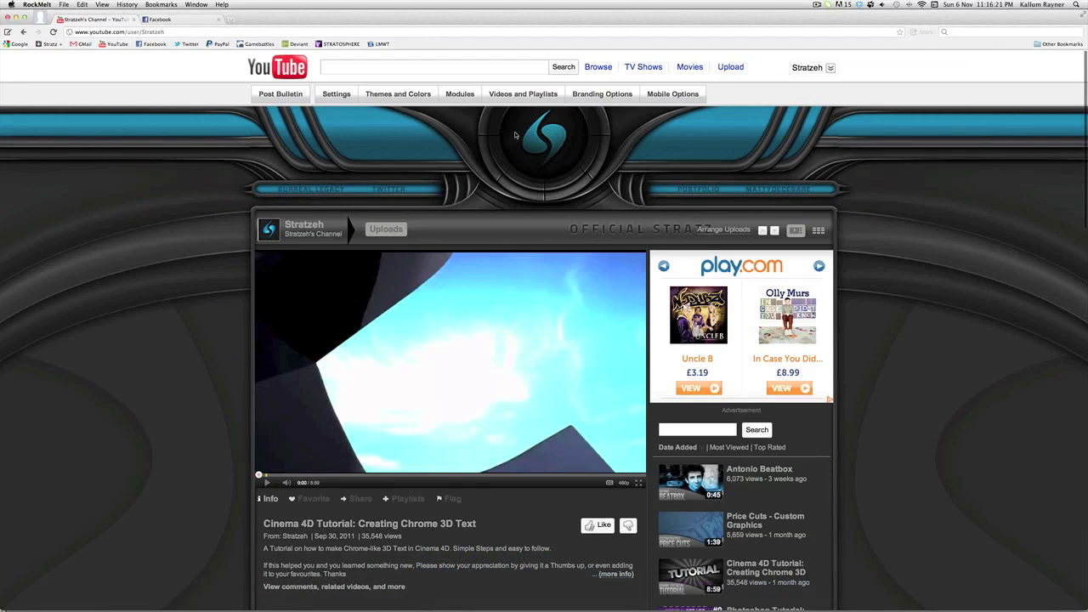
{"action": "mouse_move", "coordinate": [544, 595]}
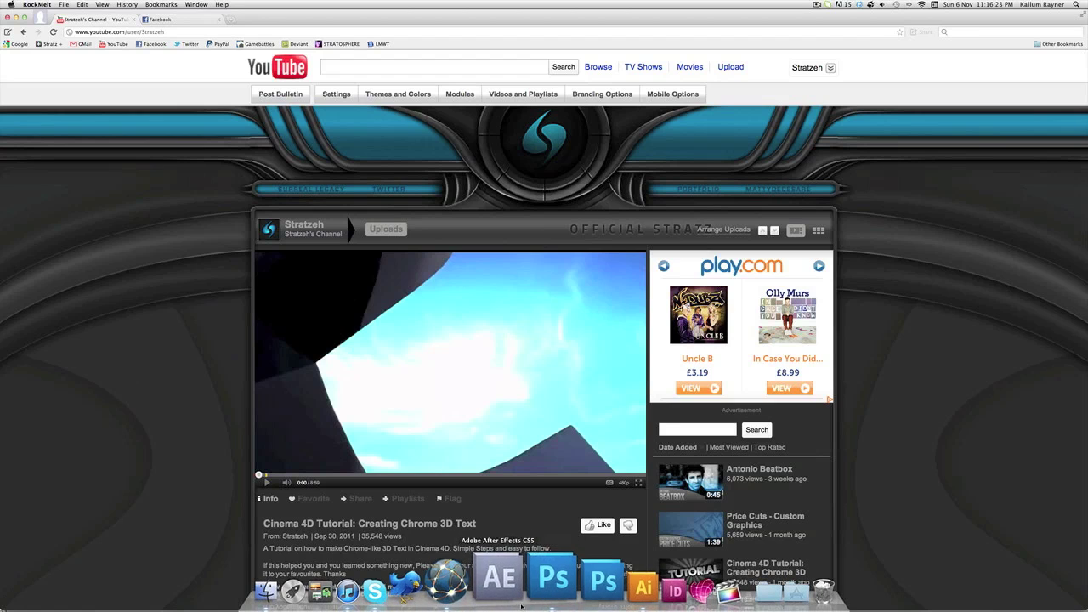
{"action": "left_click", "coordinate": [536, 582]}
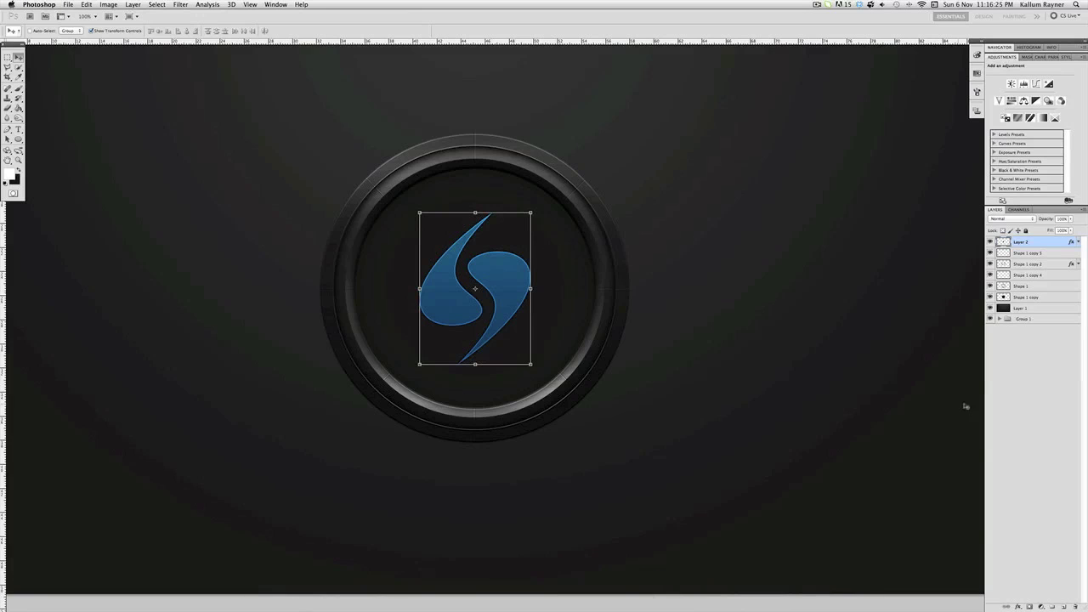
Add a new empty layer directly above the Shape 1 copy layer
{"action": "left_click", "coordinate": [1017, 411]}
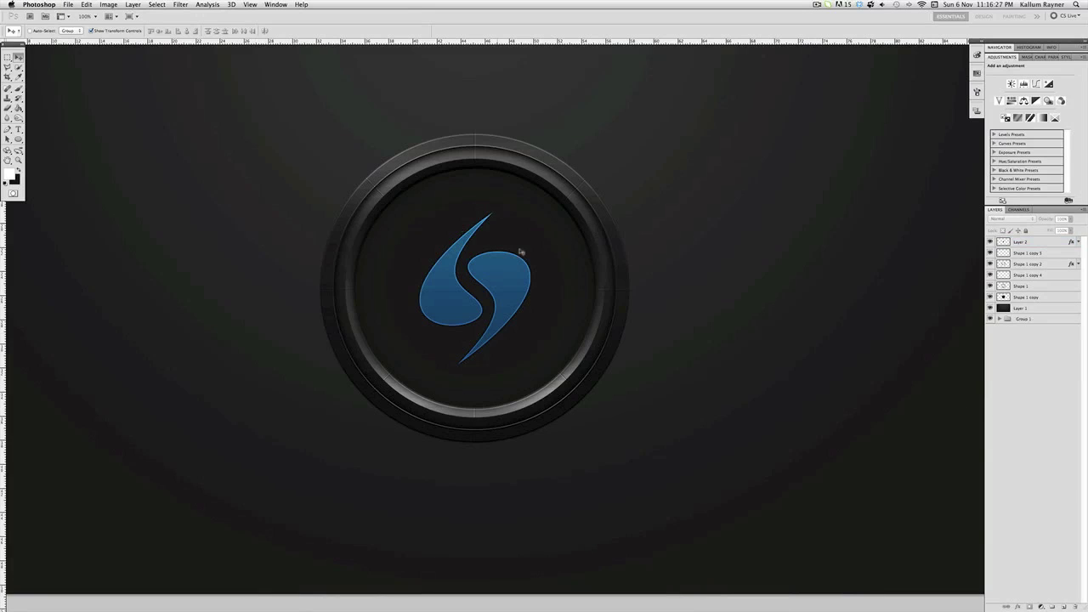
{"action": "left_click", "coordinate": [1027, 297]}
{"action": "left_click", "coordinate": [1063, 606]}
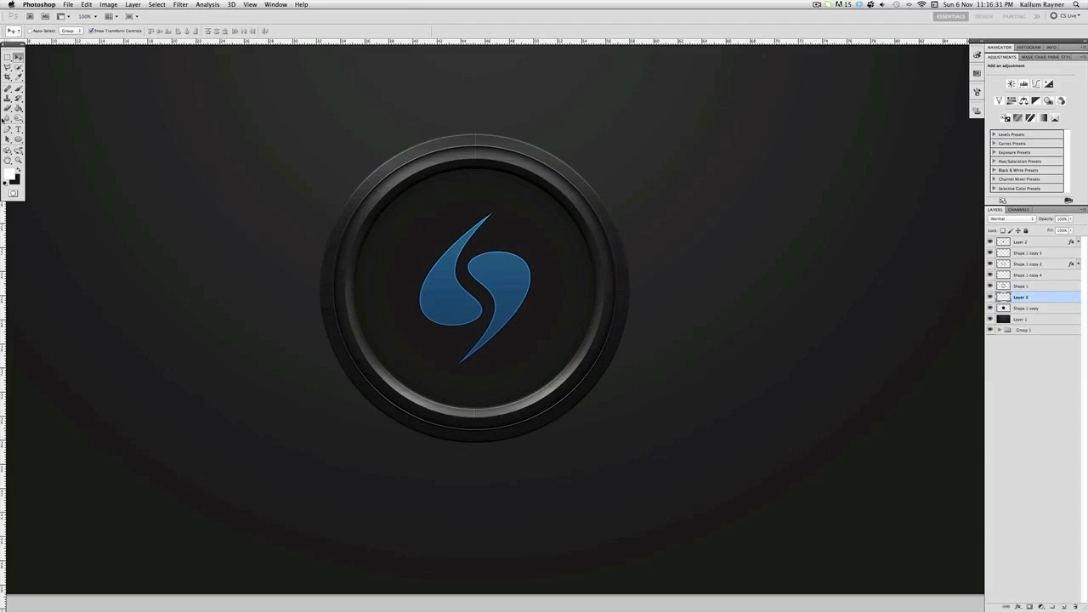
Paint one white dab centred behind the logo with a soft round brush of about 463 px and 0% hardness
{"action": "left_click", "coordinate": [18, 89]}
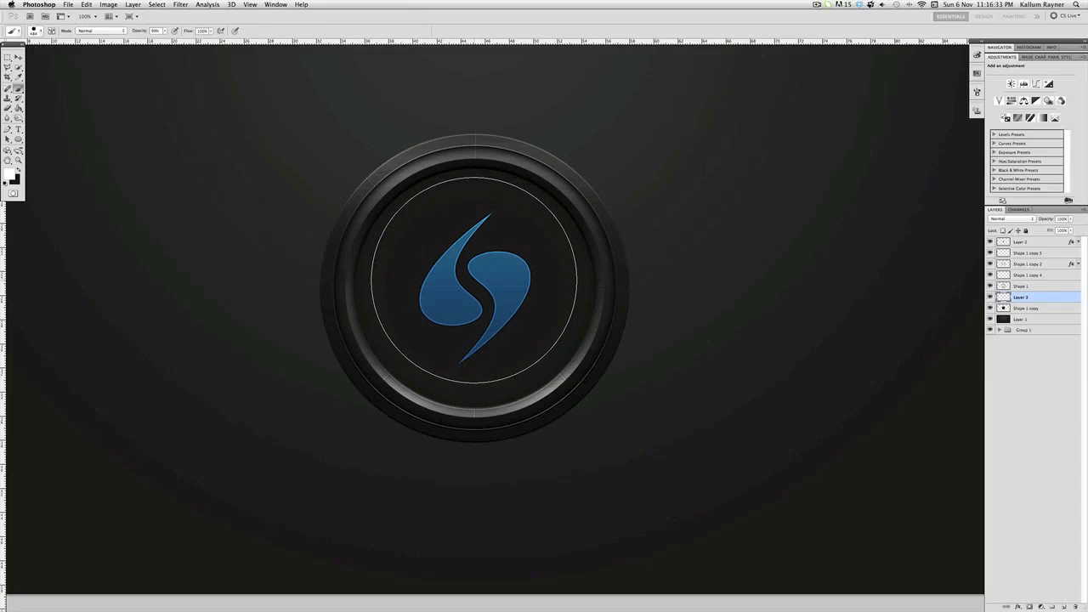
{"action": "left_click", "coordinate": [473, 281]}
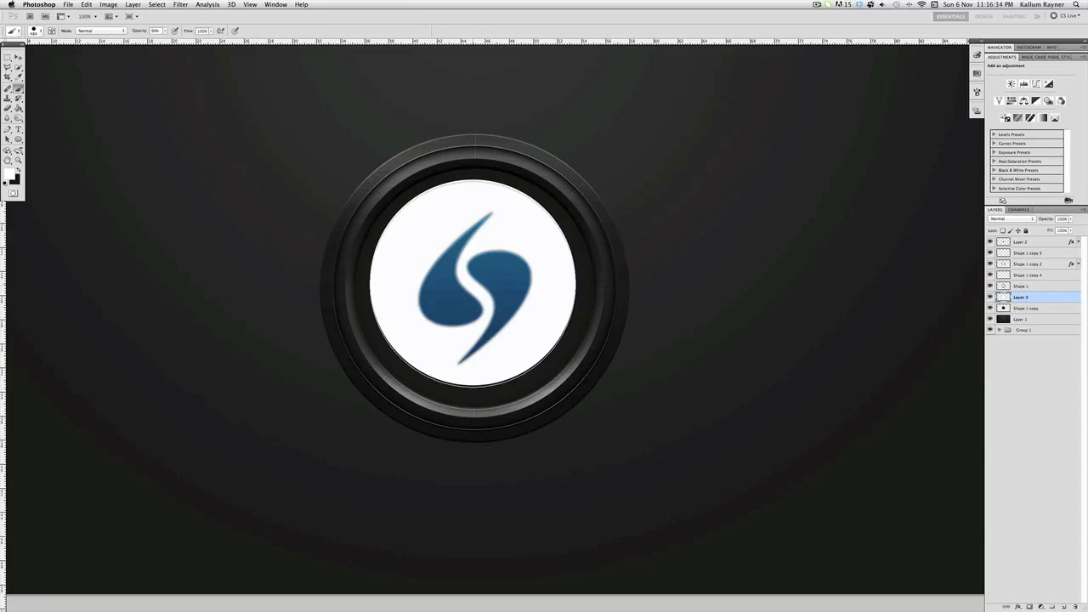
{"action": "key", "text": "ctrl+z"}
{"action": "left_click", "coordinate": [38, 31]}
{"action": "left_click", "coordinate": [70, 88]}
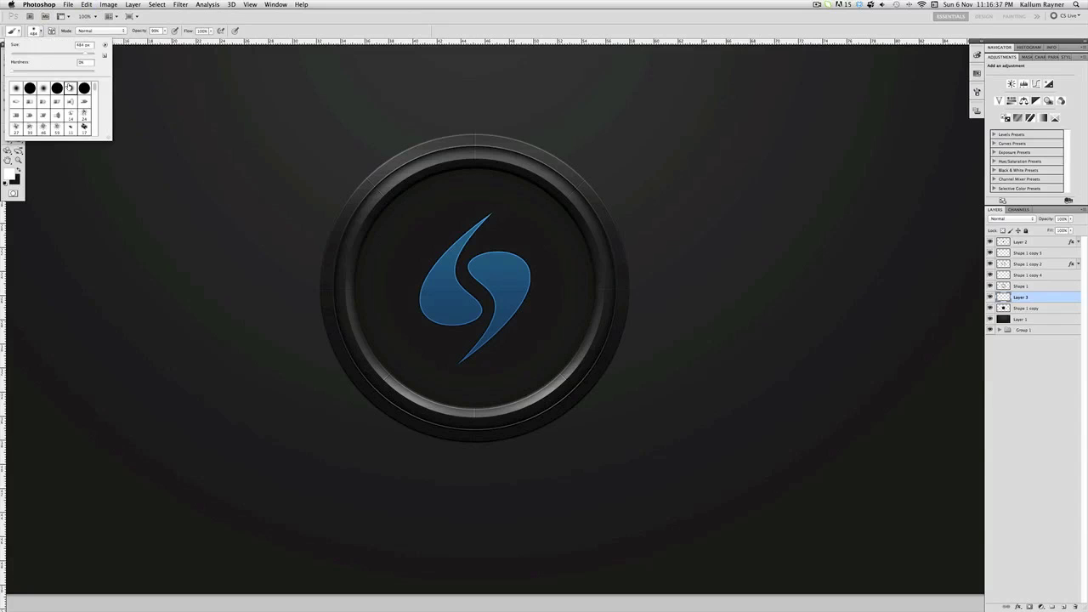
{"action": "left_click_drag", "start_coordinate": [64, 55], "coordinate": [79, 54]}
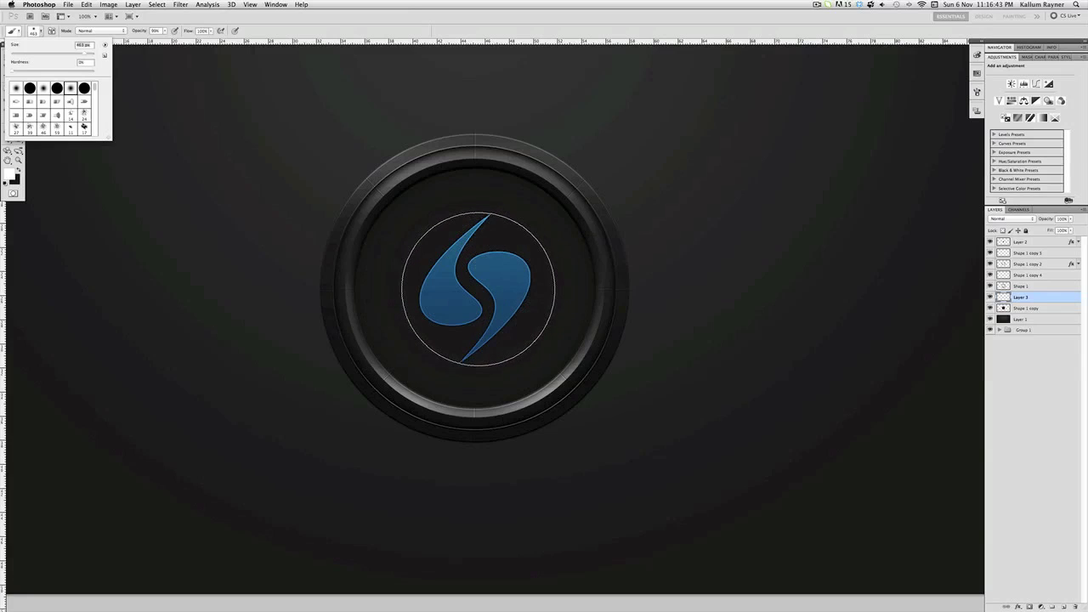
{"action": "left_click", "coordinate": [471, 286]}
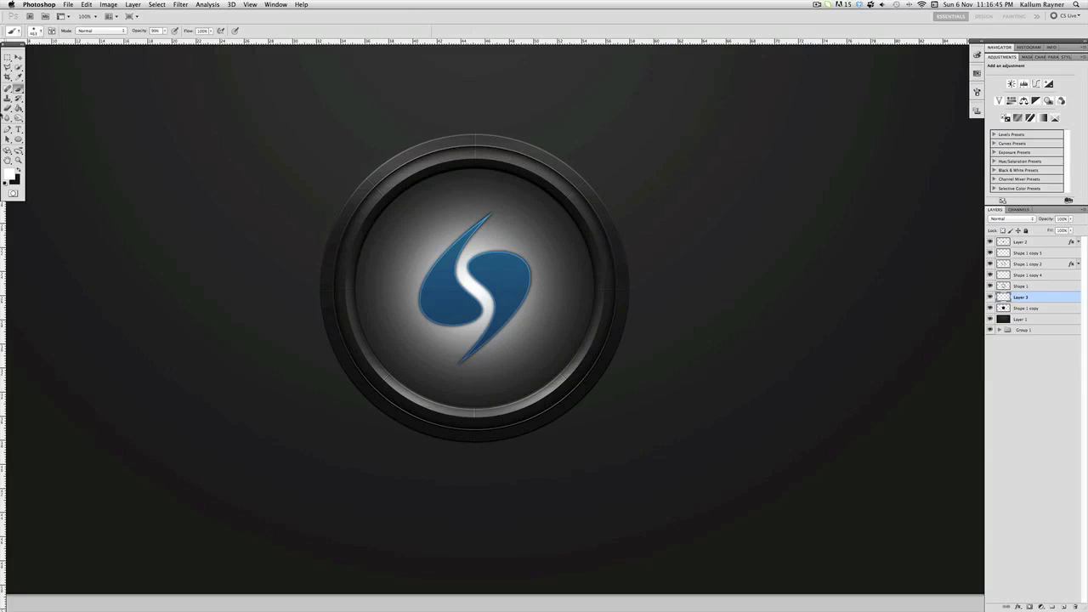
Lower the opacity of the white glow layer, Layer 3, to a faint glow behind the logo and deselect the layer
{"action": "left_click", "coordinate": [18, 57]}
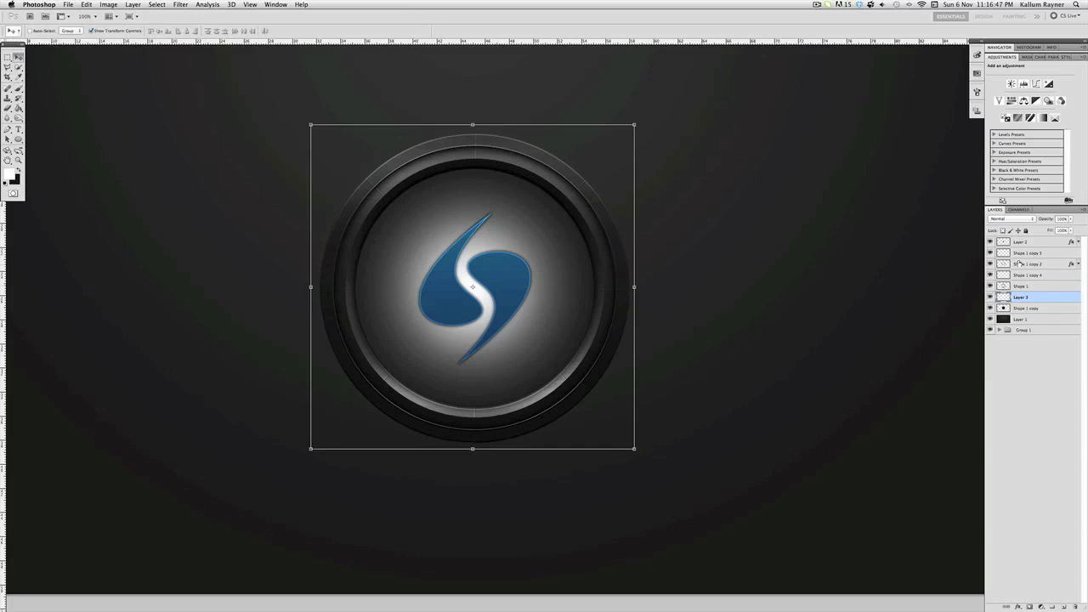
{"action": "left_click_drag", "start_coordinate": [1045, 219], "coordinate": [1008, 223]}
{"action": "left_click", "coordinate": [1039, 454]}
View the emblem at actual pixels, compare it with the reference design in the RockMelt browser, and return to Photoshop
{"action": "left_click", "coordinate": [17, 160]}
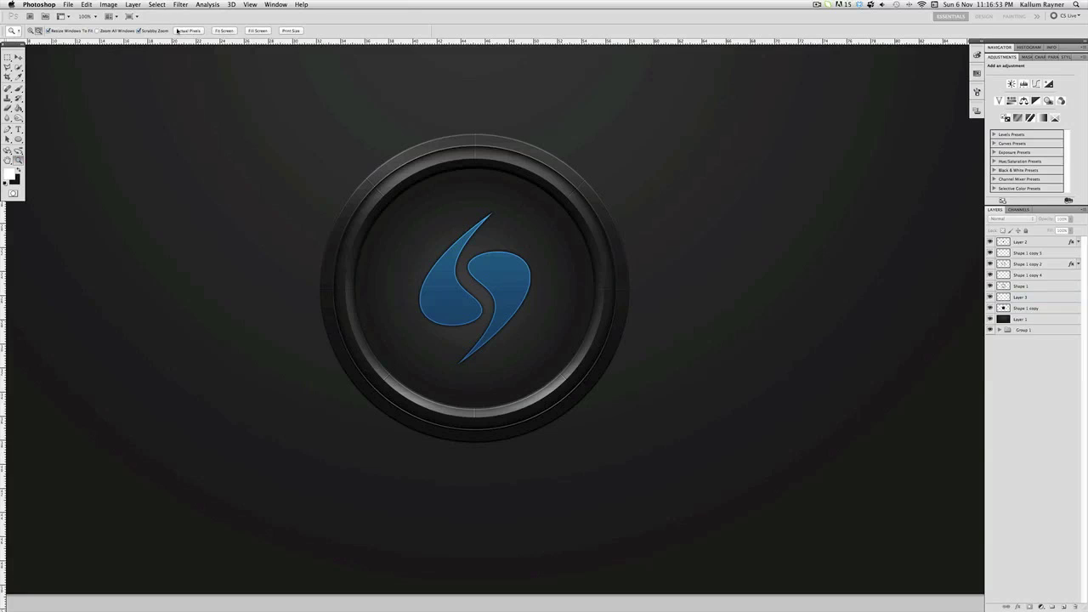
{"action": "left_click", "coordinate": [179, 31]}
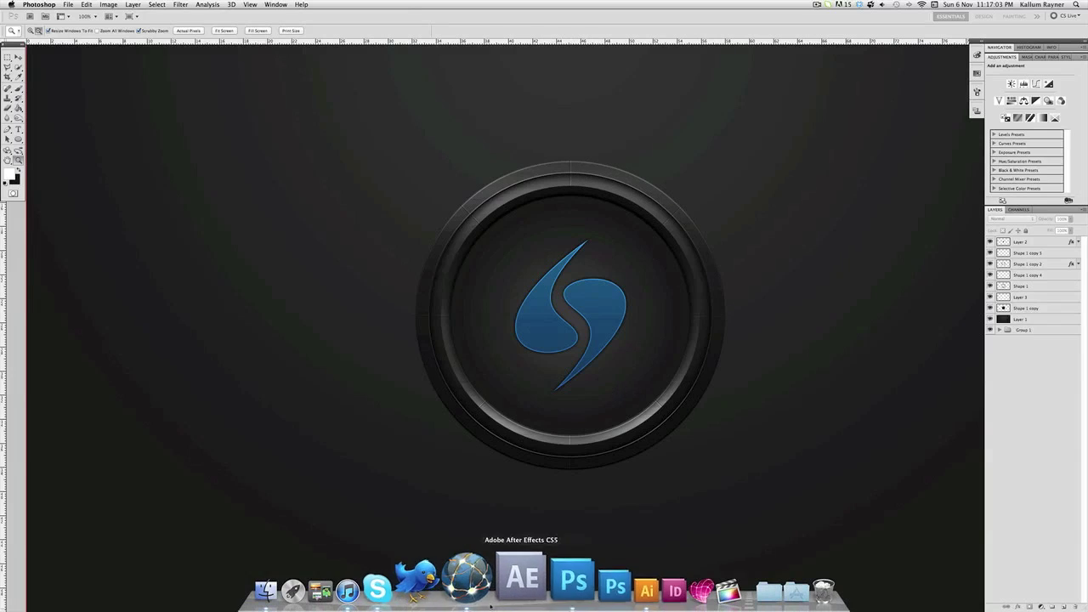
{"action": "left_click", "coordinate": [469, 575]}
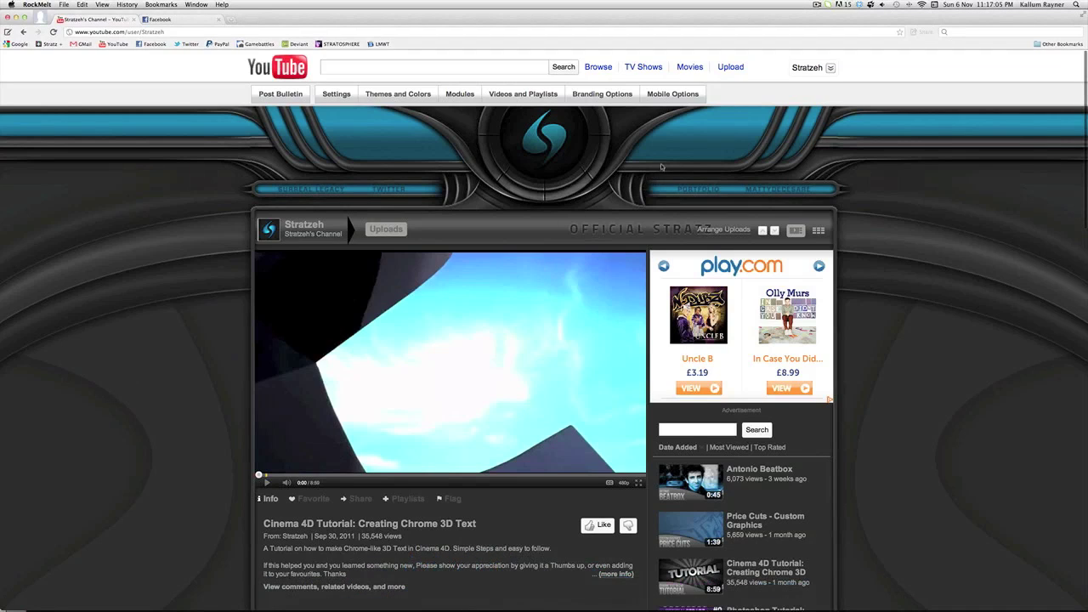
{"action": "mouse_move", "coordinate": [519, 599]}
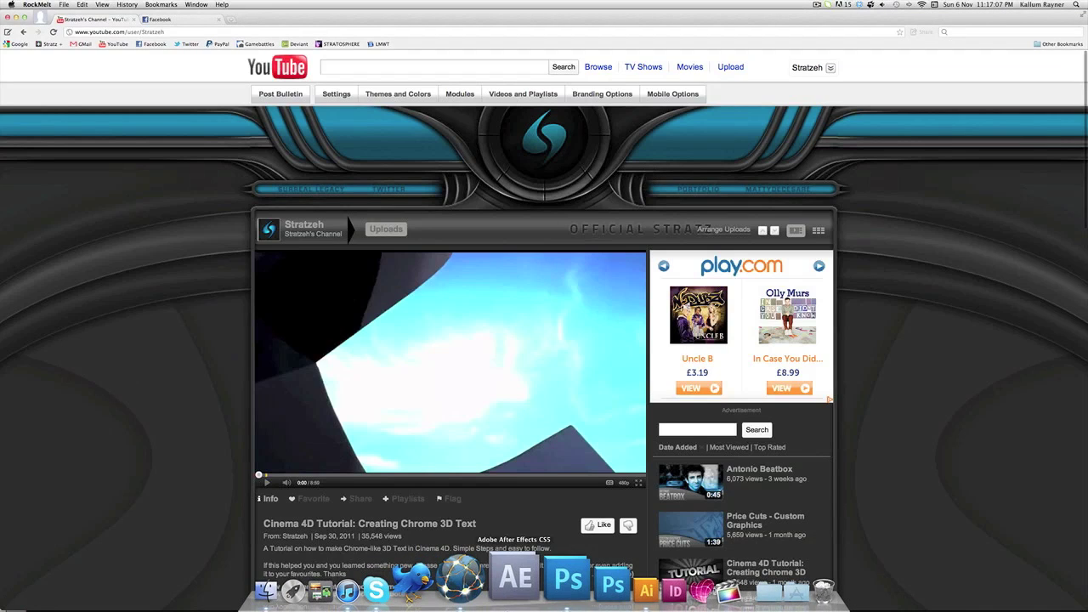
{"action": "left_click", "coordinate": [544, 595]}
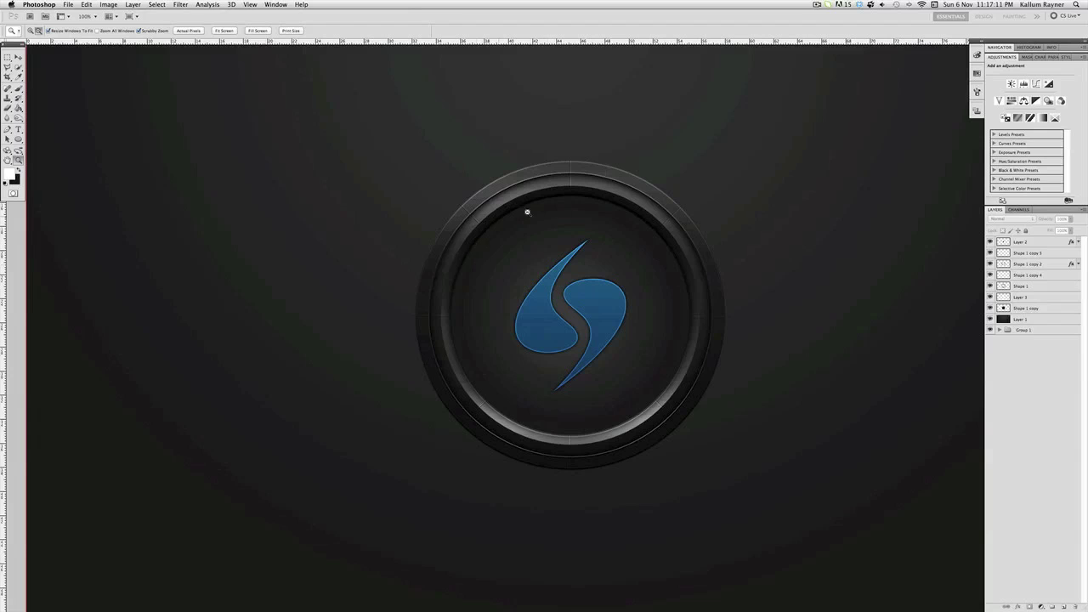
{"action": "scroll", "coordinate": [745, 478], "scroll_direction": "right", "scroll_amount": 3}
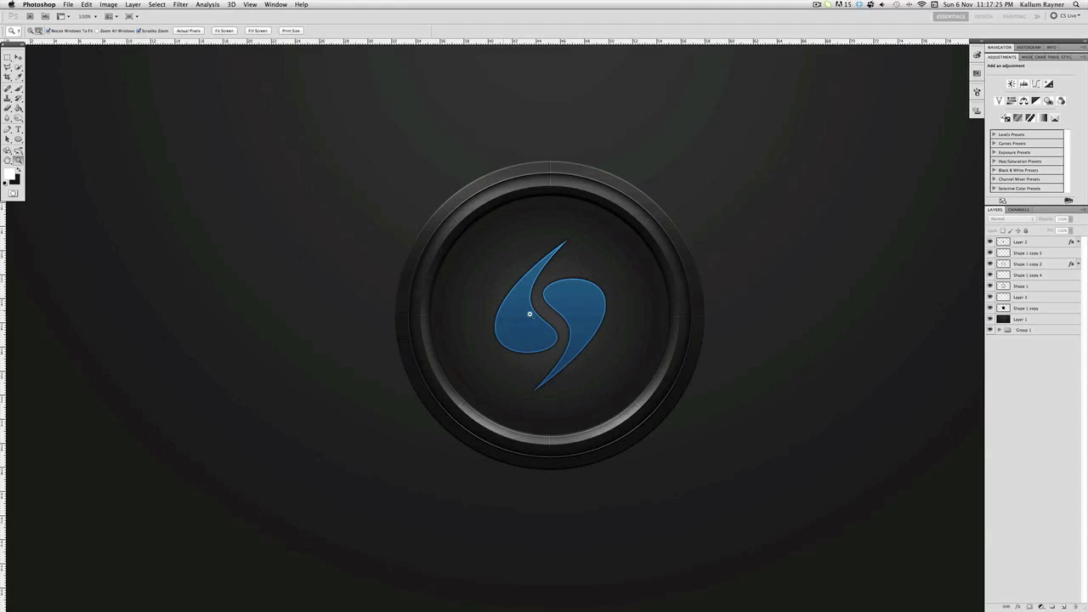
{"action": "left_click", "coordinate": [18, 57]}
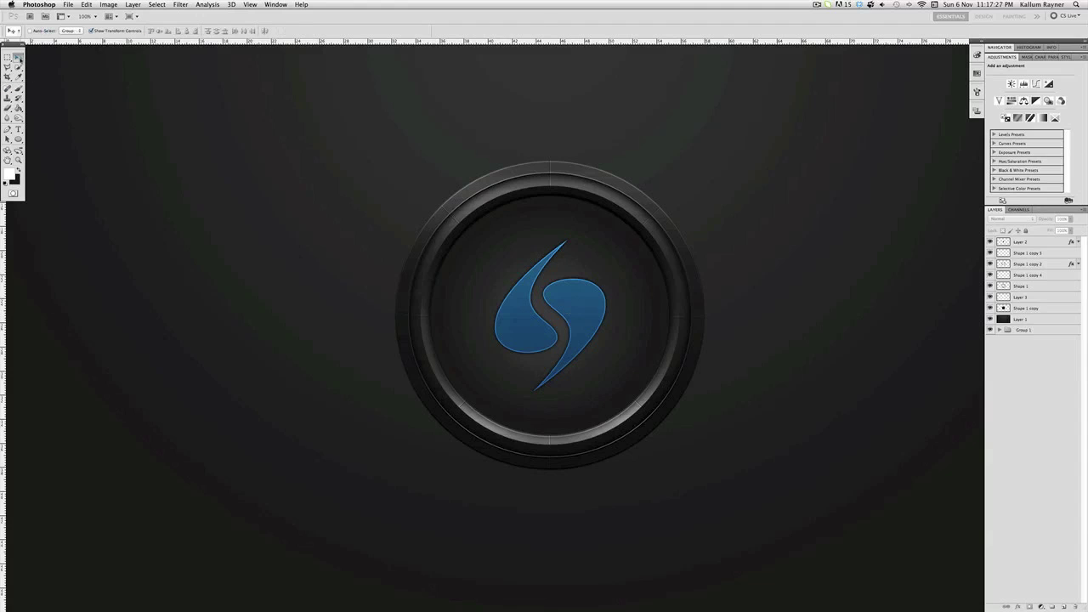